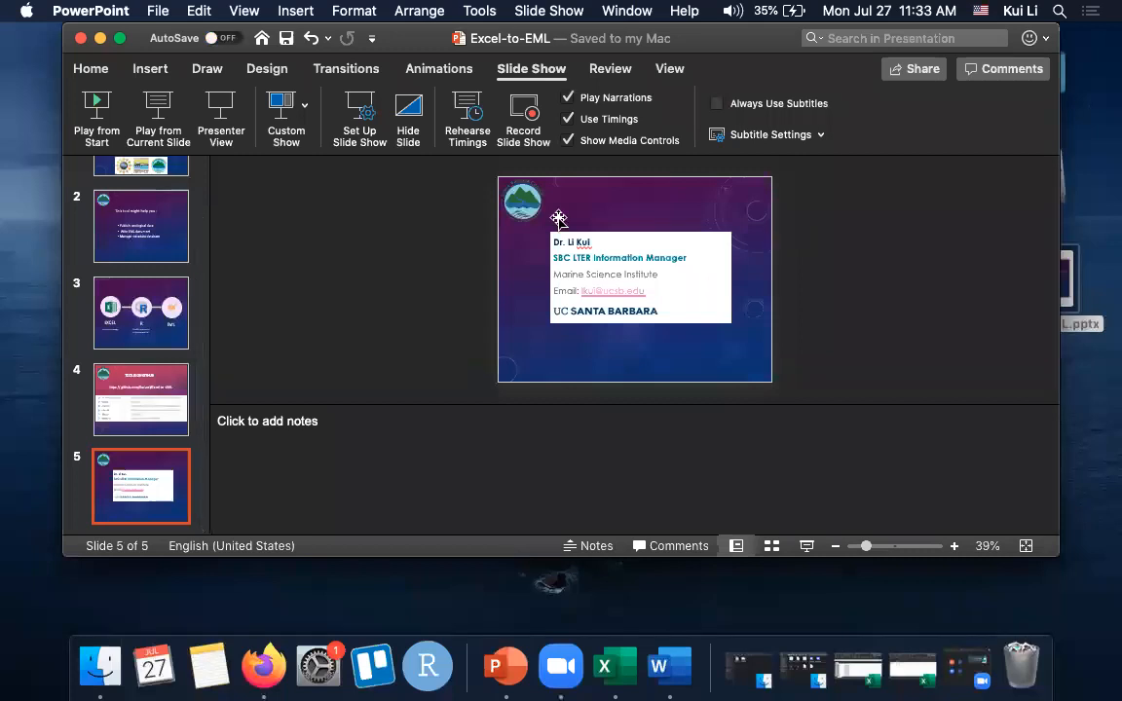
- Minimize the presentation, open the Excel-to-EML folder on the desktop and keep Giant_Kelp.csv clear of its window
{"action": "left_click", "coordinate": [99, 39]}
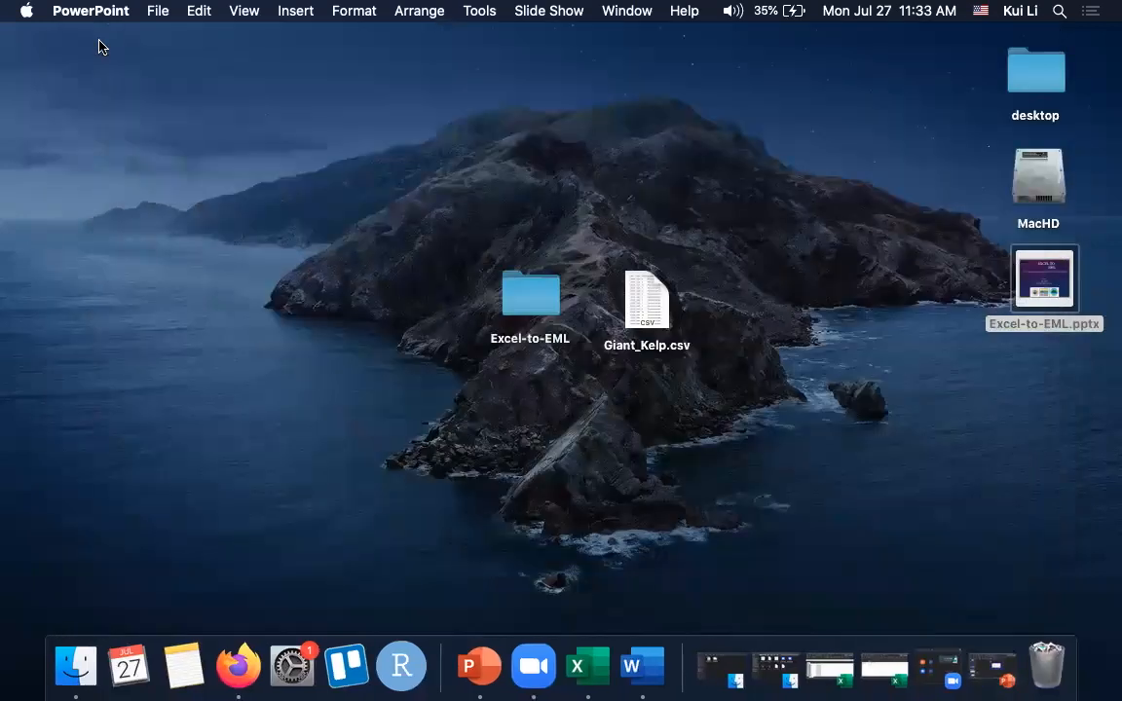
{"action": "left_click", "coordinate": [521, 298]}
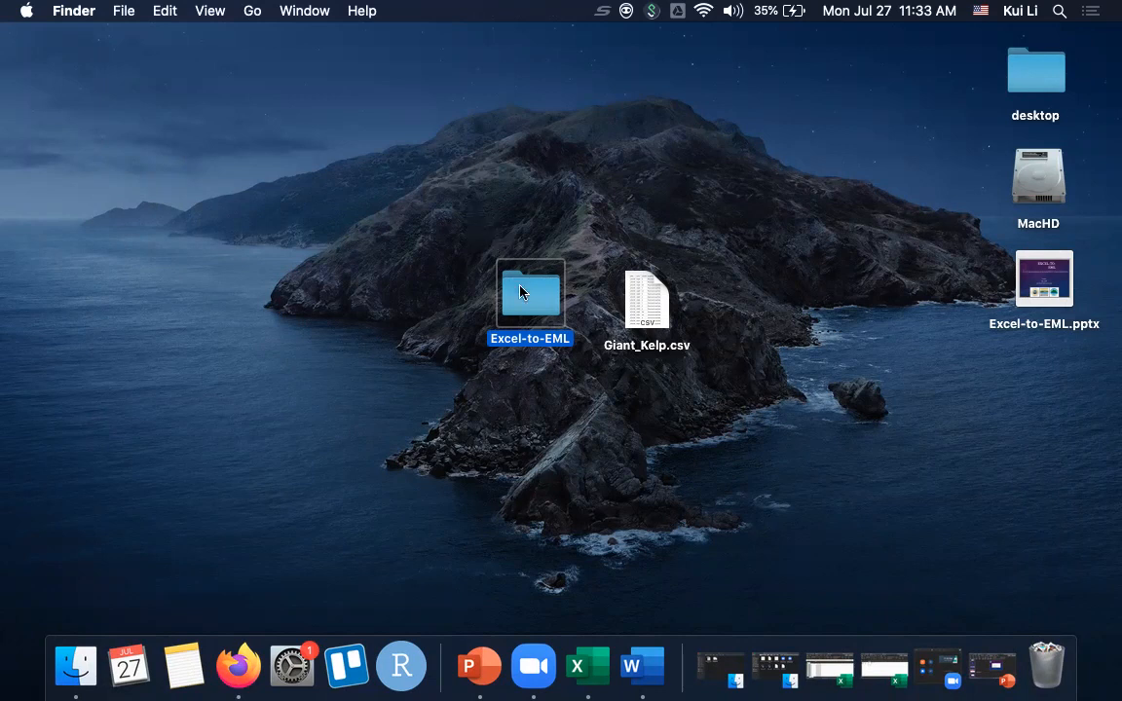
{"action": "left_click_drag", "start_coordinate": [628, 296], "coordinate": [769, 296]}
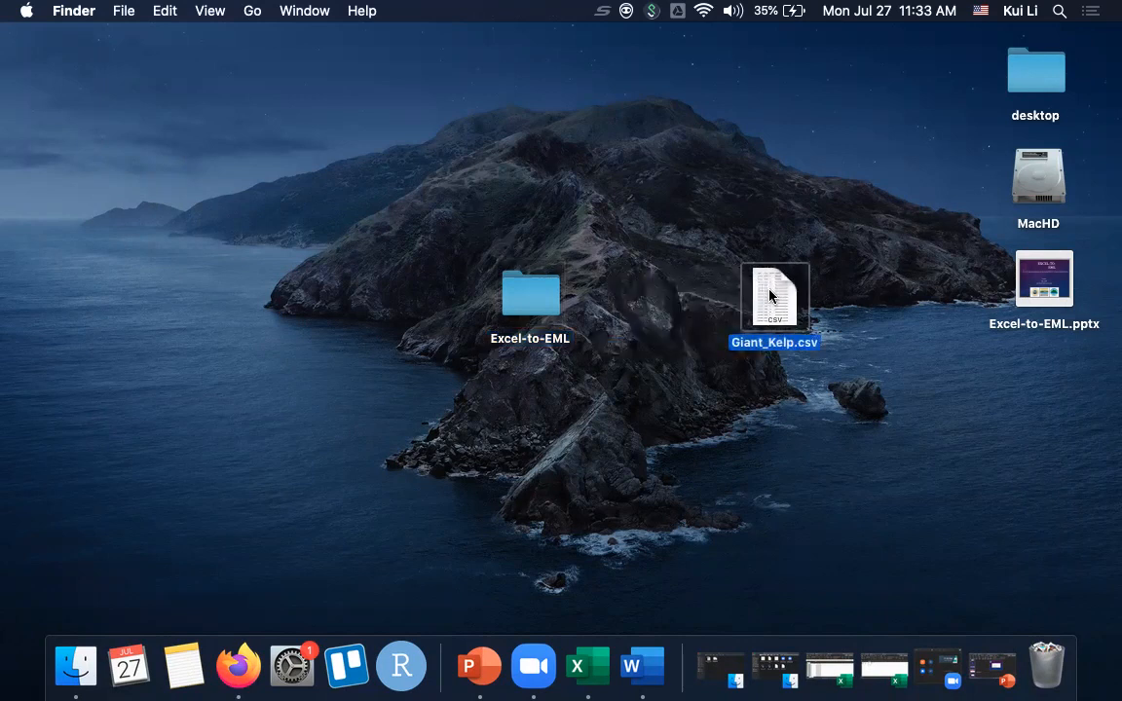
{"action": "left_click", "coordinate": [518, 298]}
{"action": "double_click", "coordinate": [518, 298]}
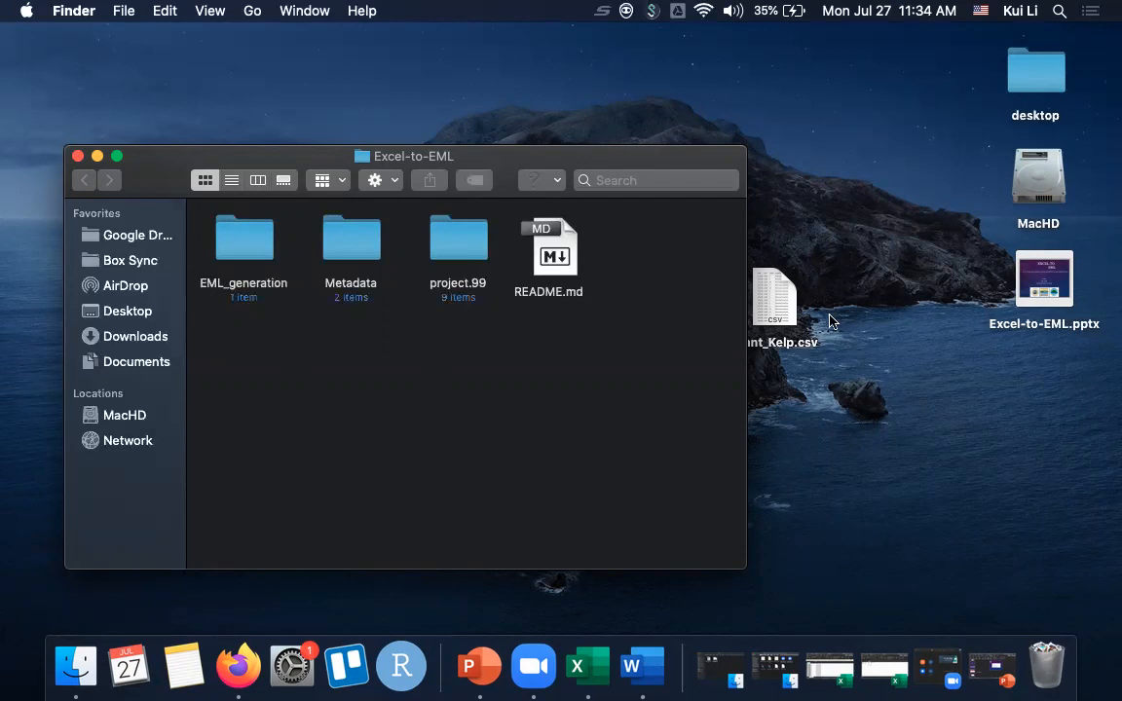
{"action": "left_click_drag", "start_coordinate": [769, 298], "coordinate": [857, 312]}
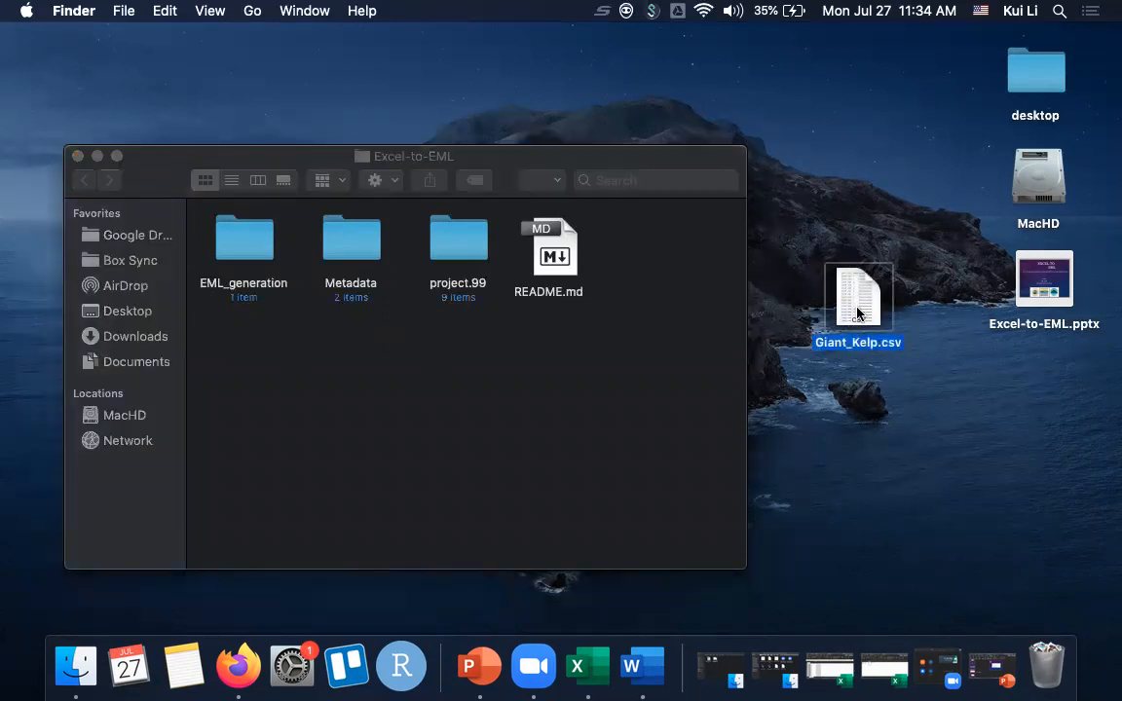
- Create a new folder named project.100 inside the Excel-to-EML folder
{"action": "right_click", "coordinate": [577, 392]}
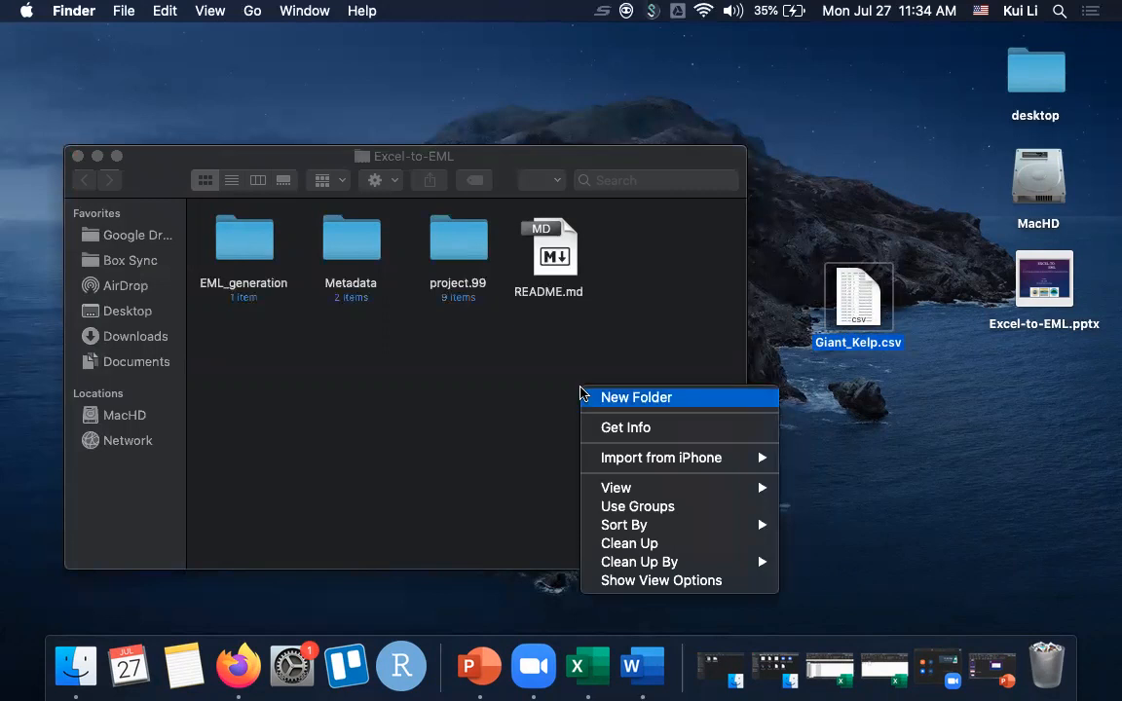
{"action": "right_click", "coordinate": [539, 392]}
{"action": "left_click", "coordinate": [546, 394]}
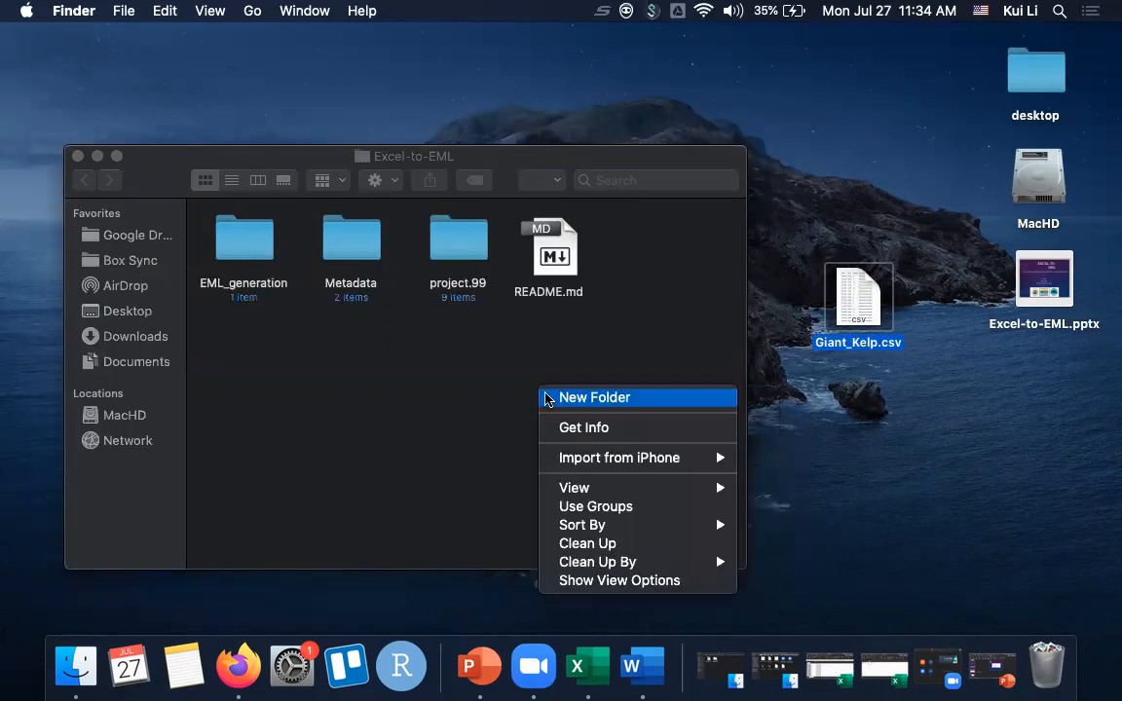
{"action": "type", "text": "proj"}
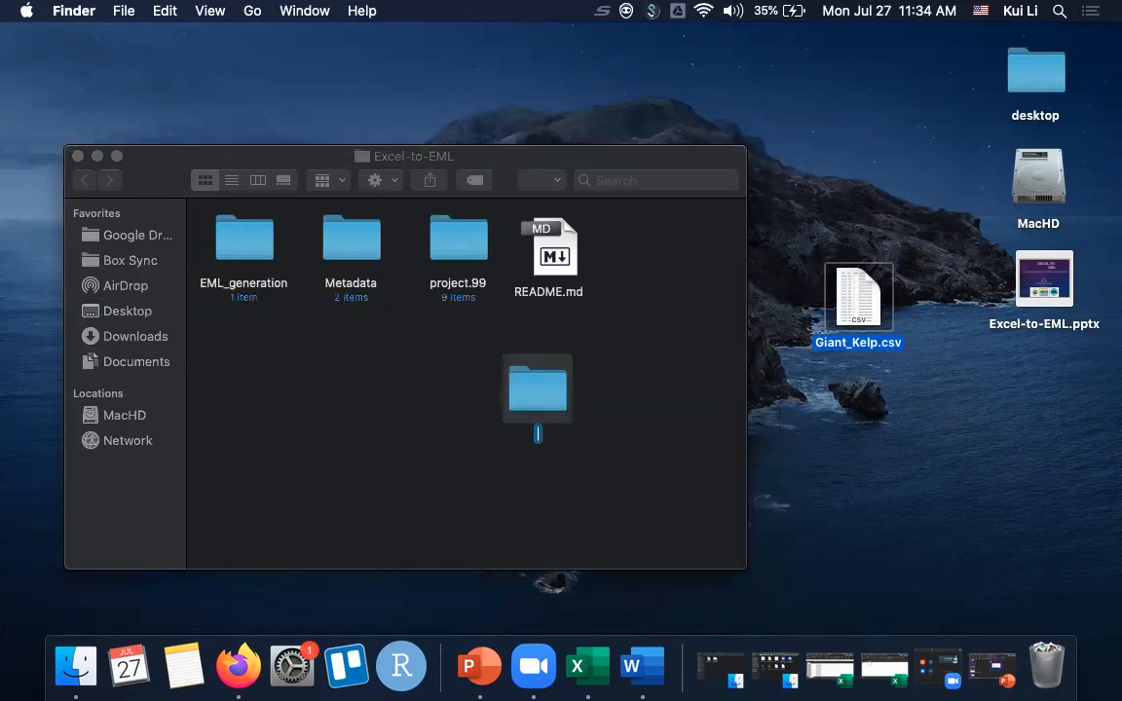
{"action": "type", "text": "ec"}
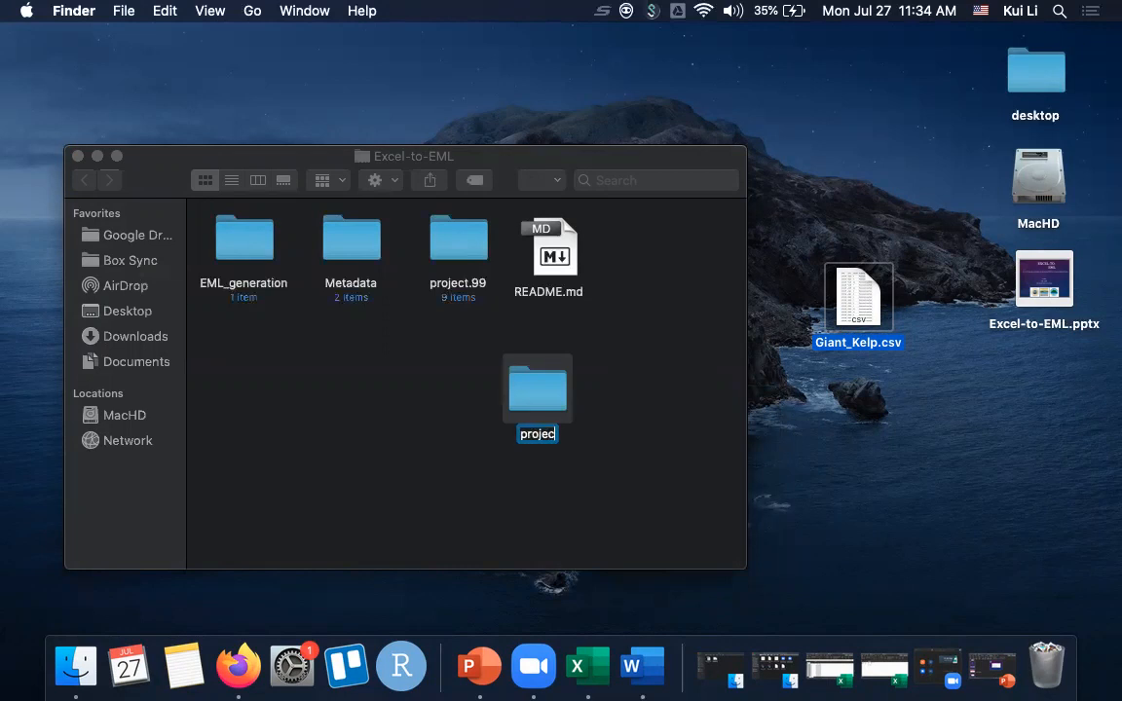
{"action": "type", "text": "t.100"}
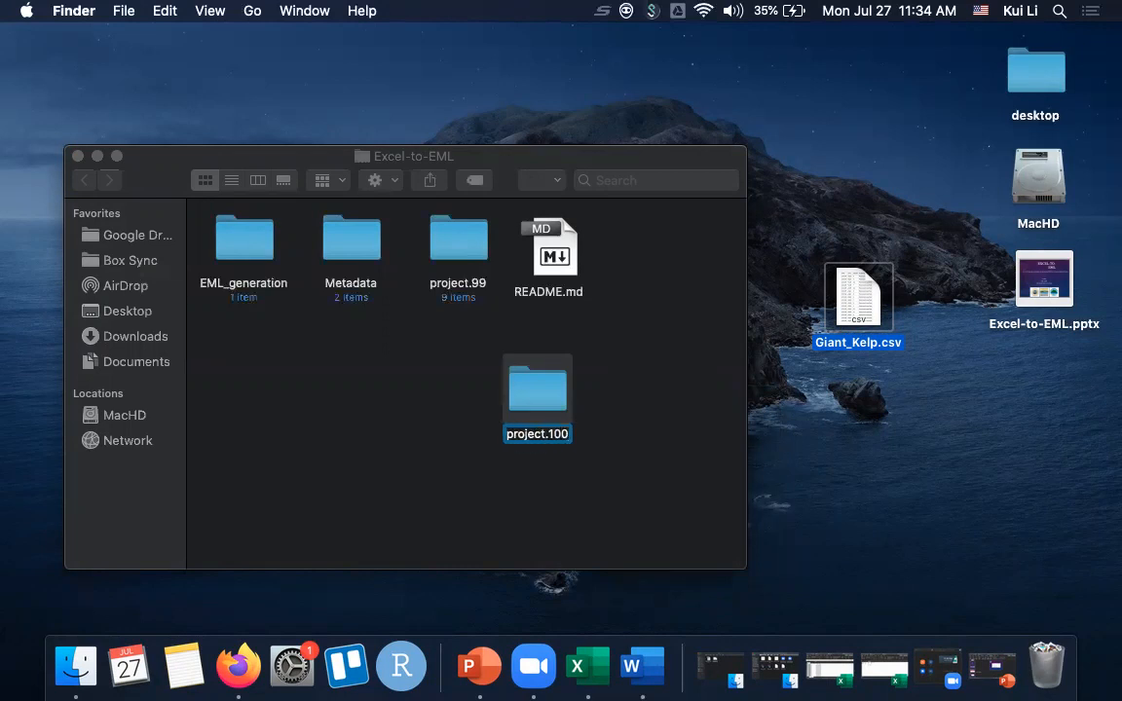
{"action": "key", "text": "Return"}
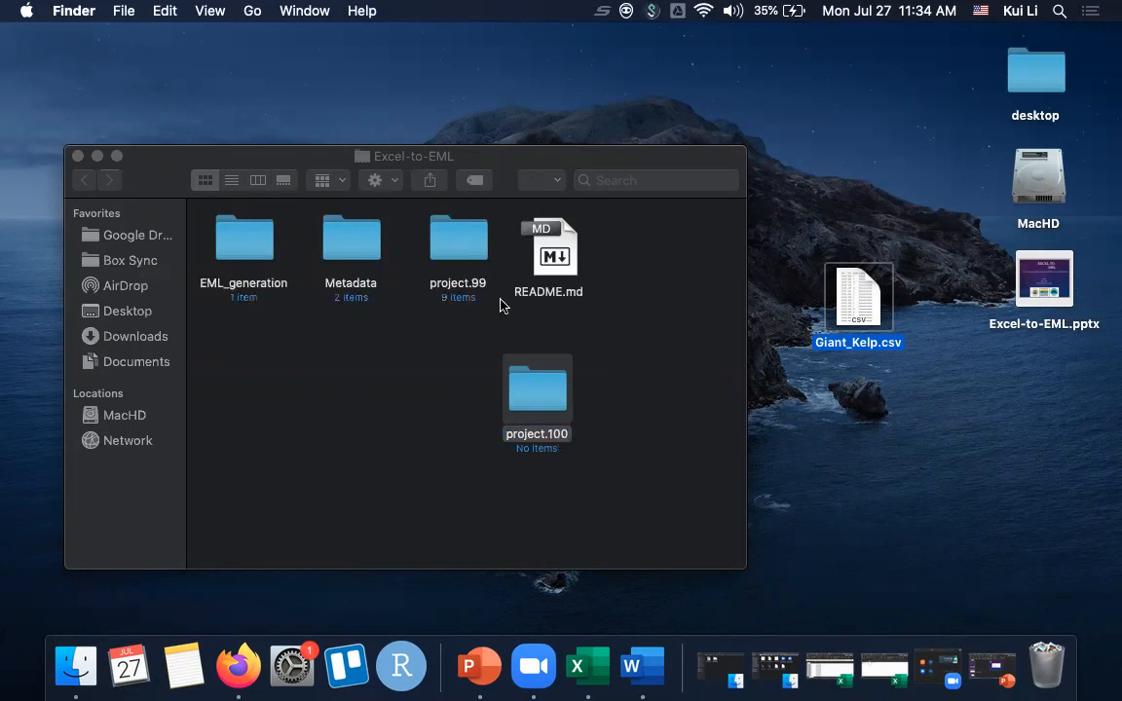
- Place the project.100 folder beside README.md and move Giant_Kelp.csv from the desktop into it
{"action": "left_click", "coordinate": [357, 259]}
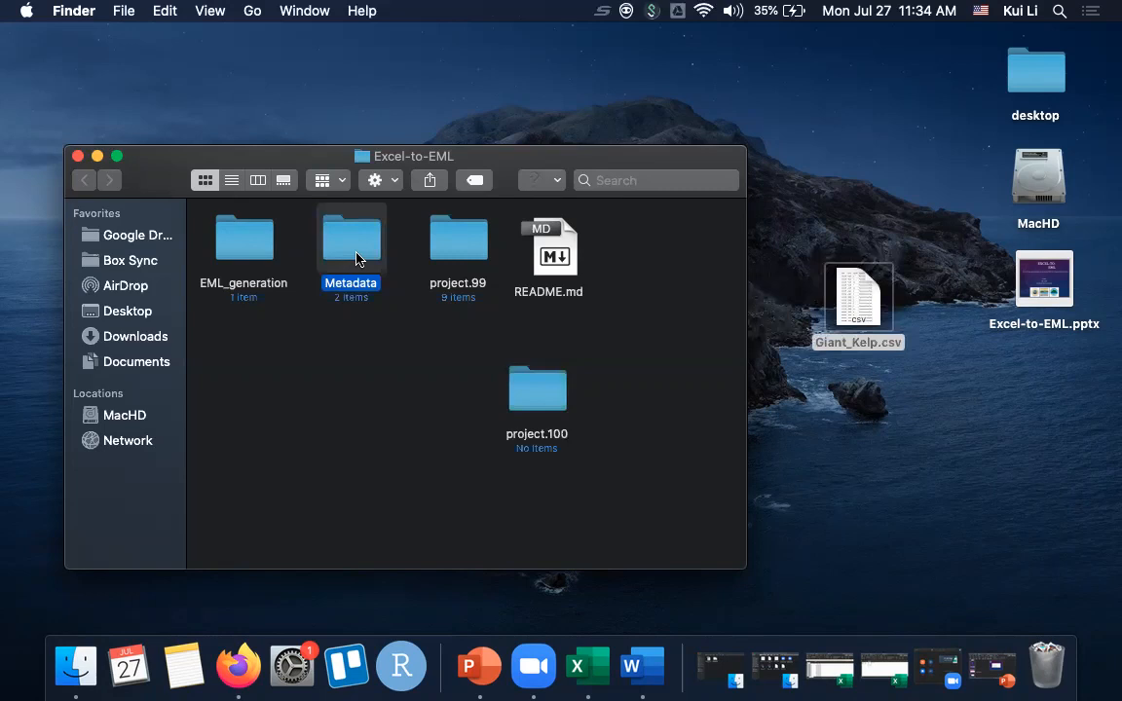
{"action": "left_click_drag", "start_coordinate": [534, 384], "coordinate": [653, 248]}
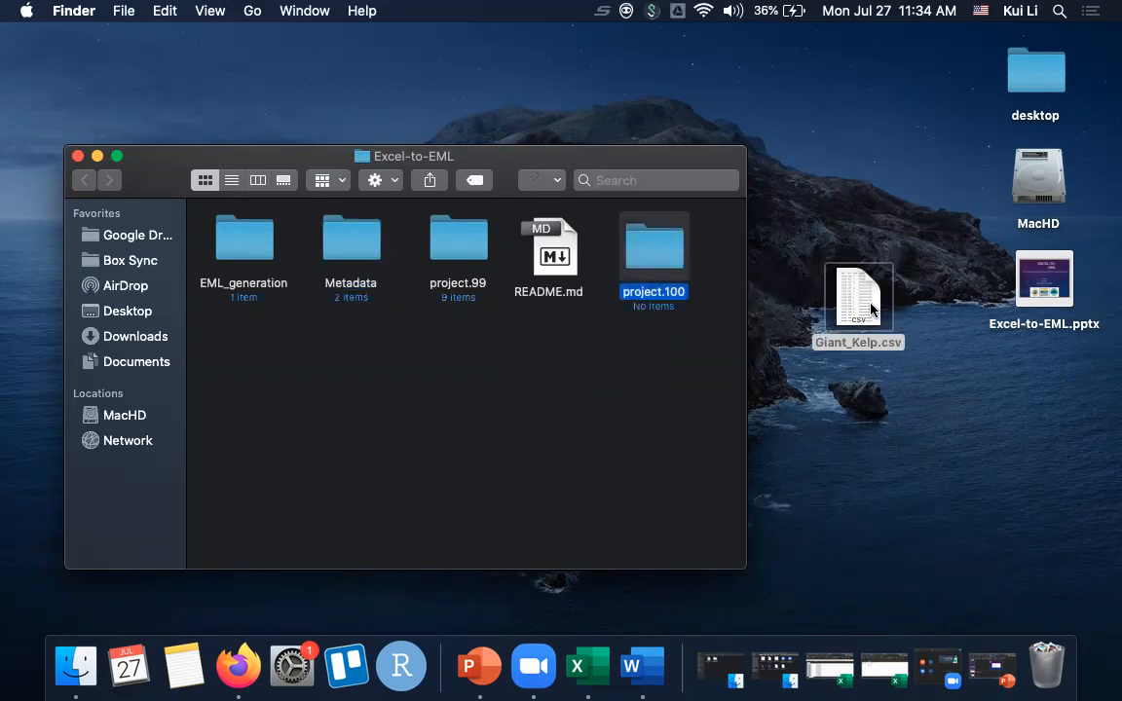
{"action": "left_click_drag", "start_coordinate": [872, 309], "coordinate": [664, 267]}
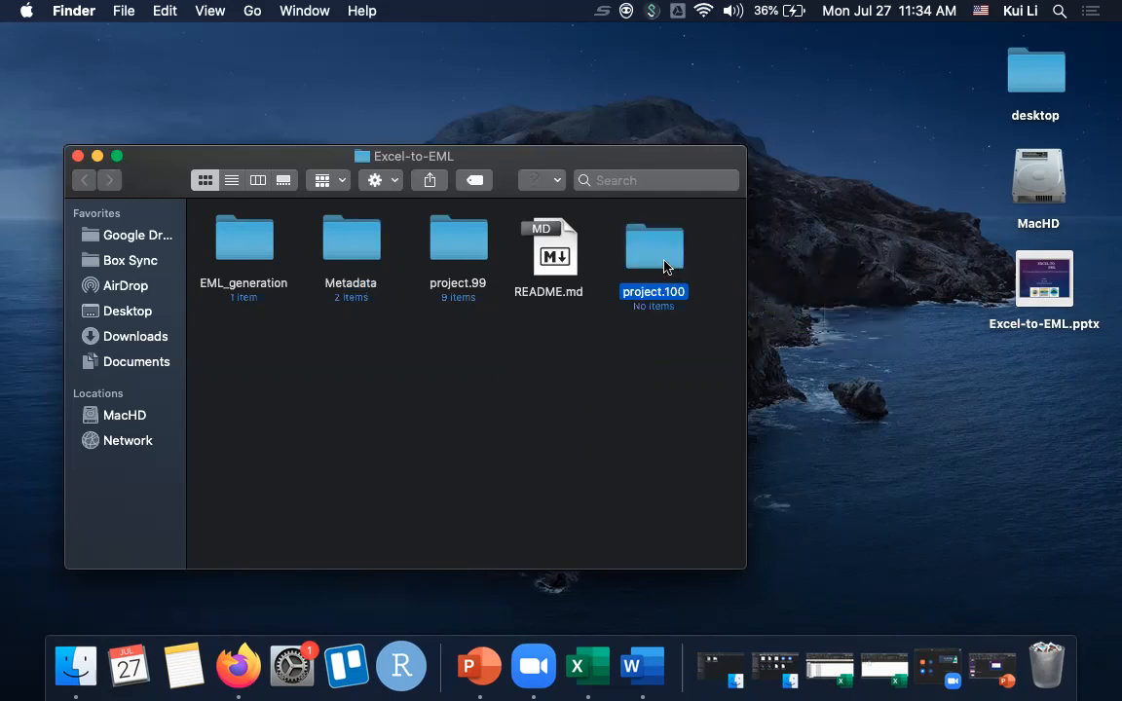
- Copy abstract.docx, methods.docx and project.99.R from the project.99 folder into the project.100 folder
{"action": "double_click", "coordinate": [465, 251]}
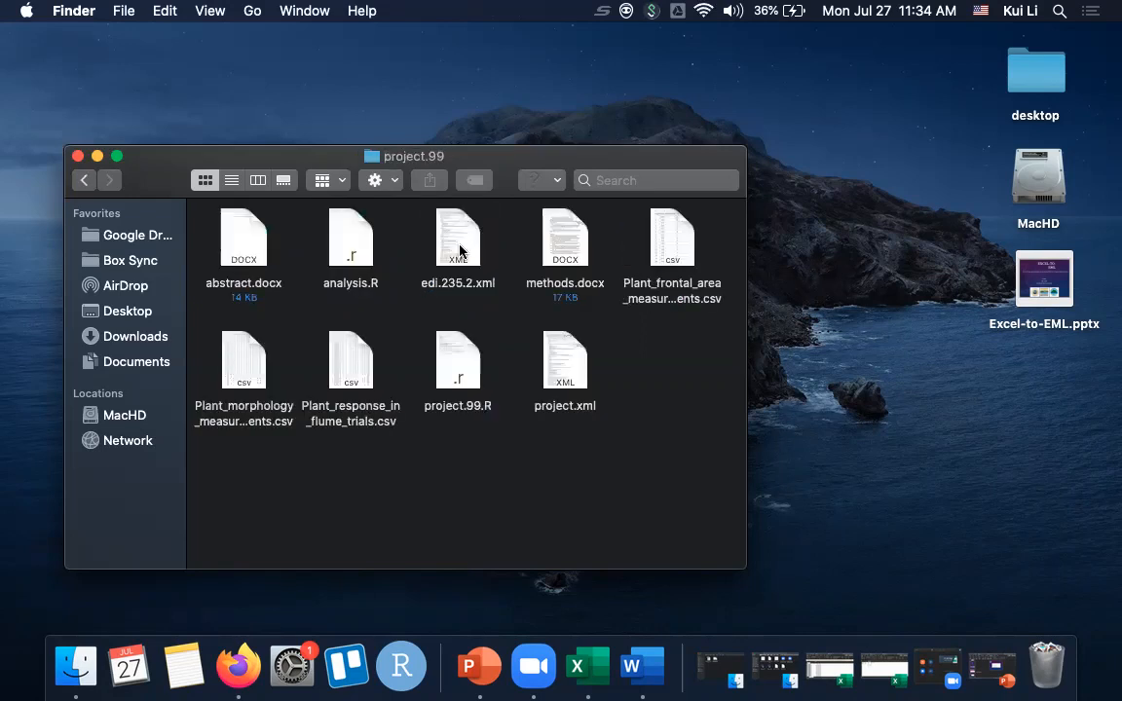
{"action": "left_click", "coordinate": [242, 249]}
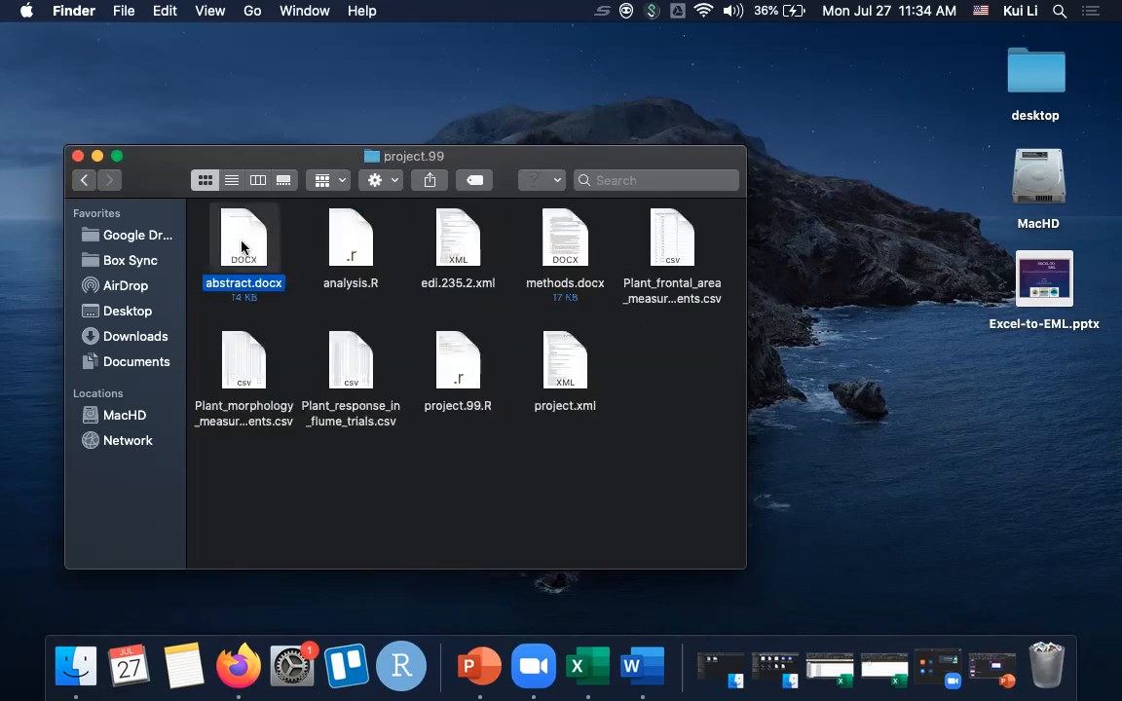
{"action": "left_click", "coordinate": [563, 241], "text": "super"}
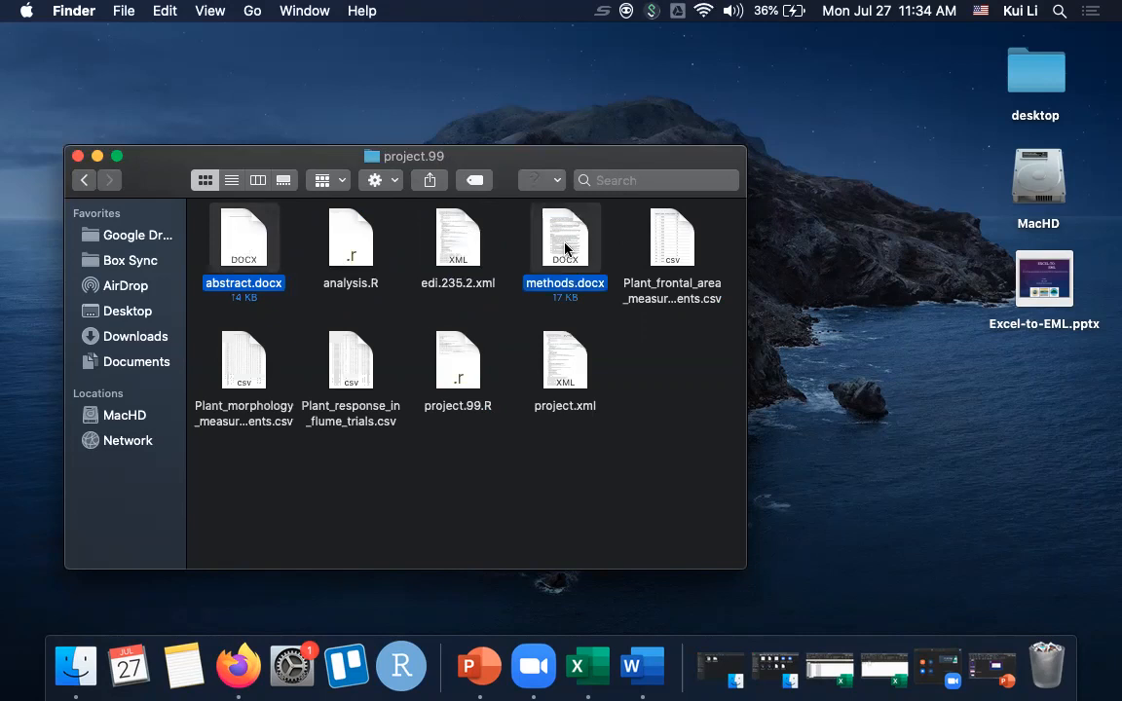
{"action": "left_click", "coordinate": [461, 371], "text": "super"}
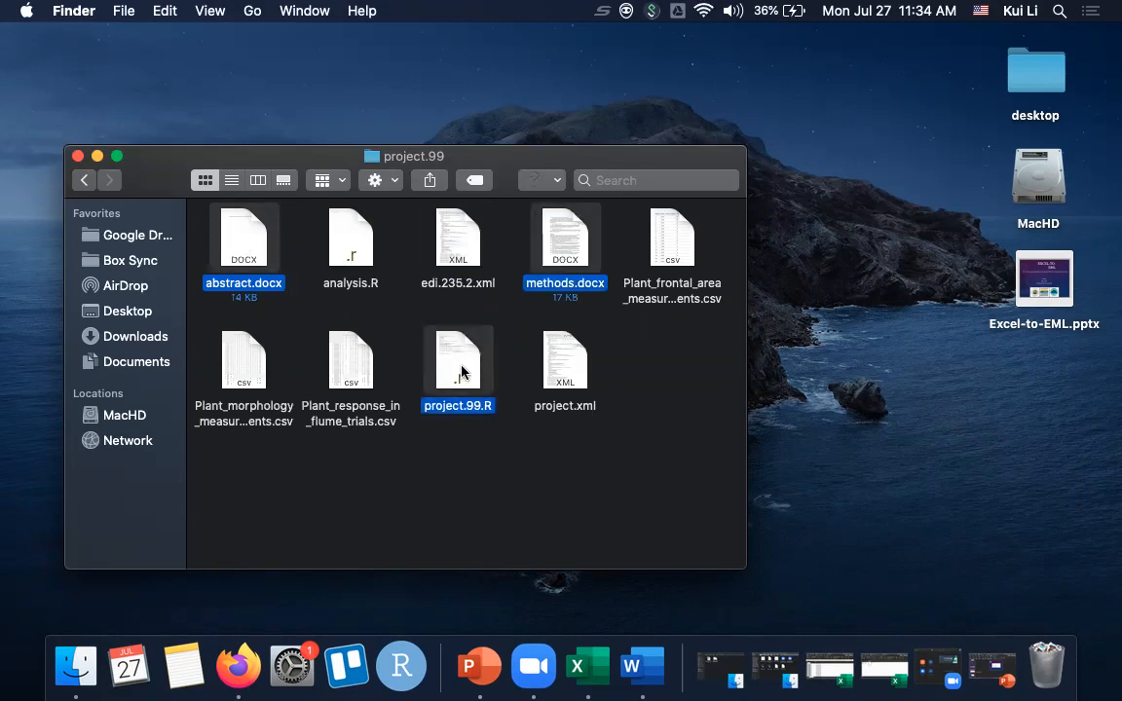
{"action": "key", "text": "super+c"}
{"action": "left_click", "coordinate": [85, 181]}
{"action": "double_click", "coordinate": [656, 246]}
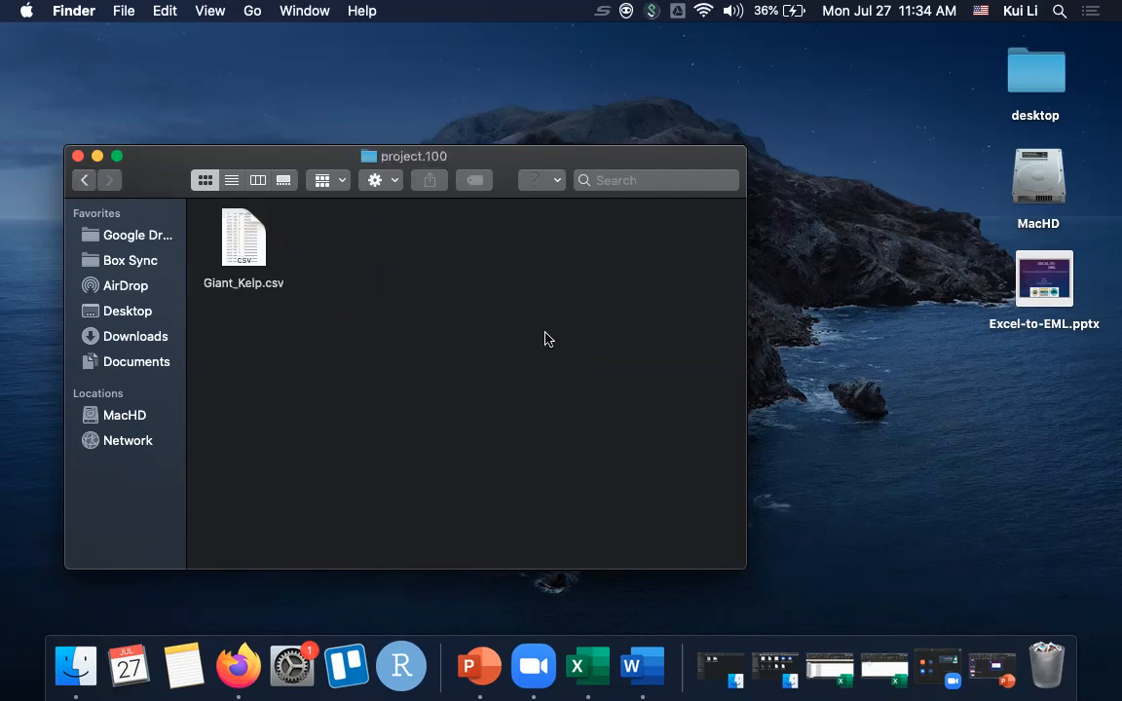
{"action": "key", "text": "super+v"}
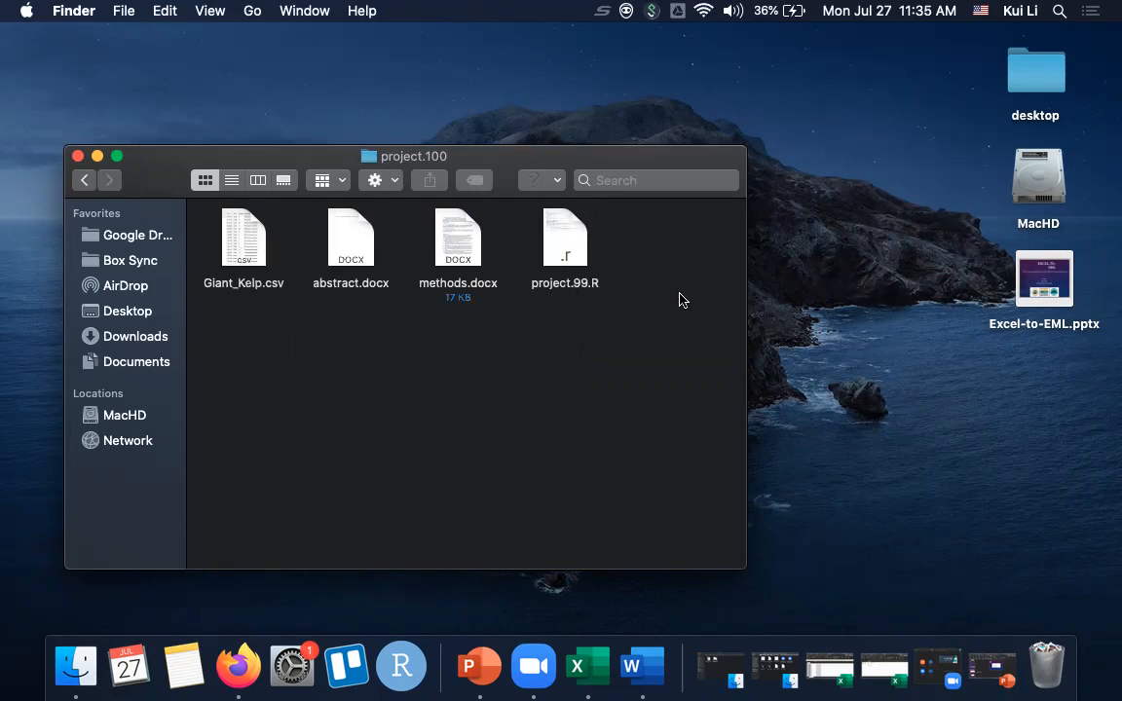
- Rename the copied R script project.99.R as project.100.R
{"action": "left_click", "coordinate": [585, 288]}
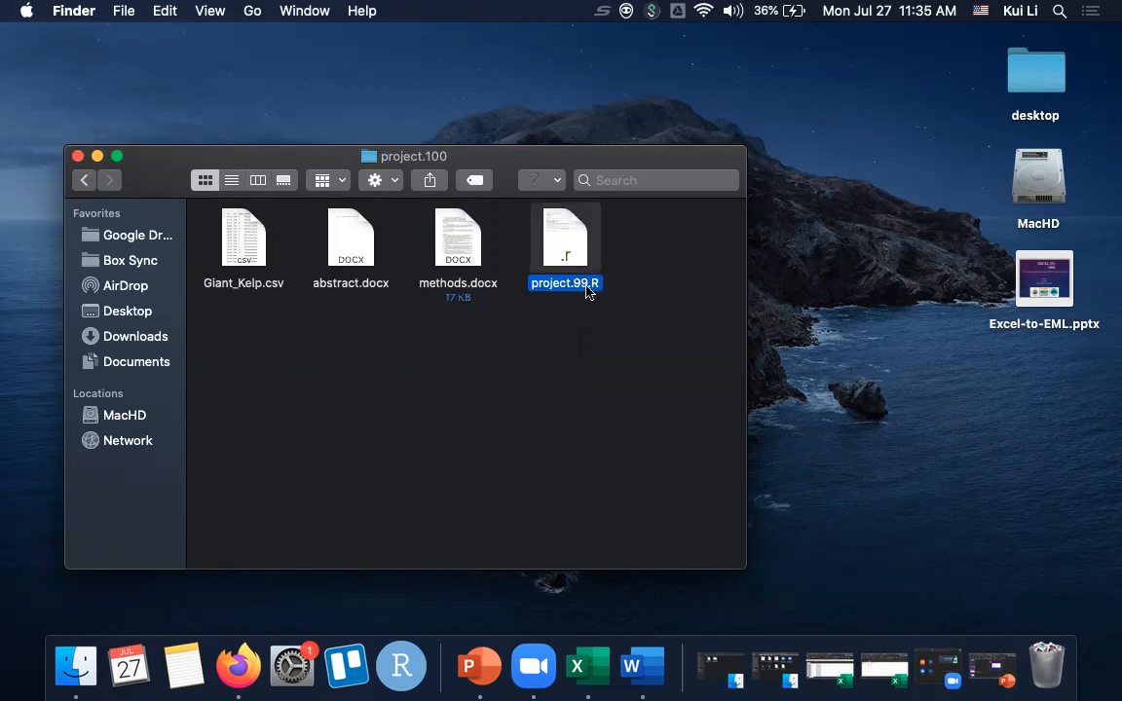
{"action": "left_click", "coordinate": [586, 284]}
{"action": "type", "text": "project.100"}
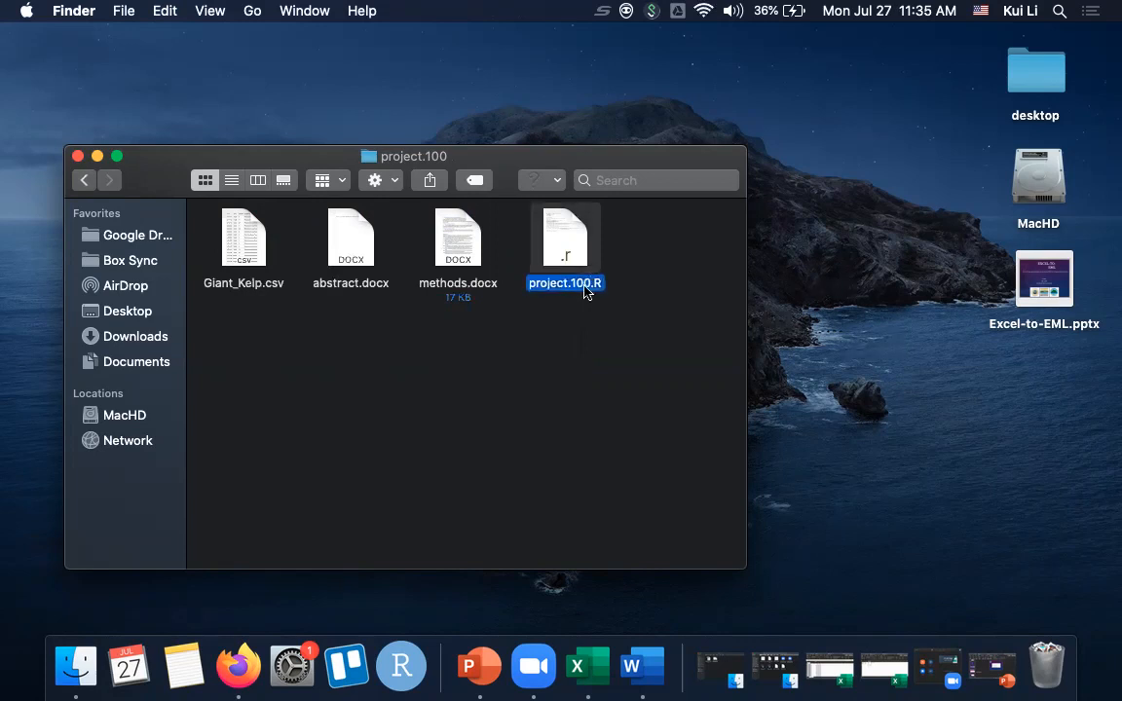
- Replace the text of abstract.docx with "This is a place for abstract.", and save and close the document
{"action": "left_click", "coordinate": [343, 252]}
{"action": "double_click", "coordinate": [343, 253]}
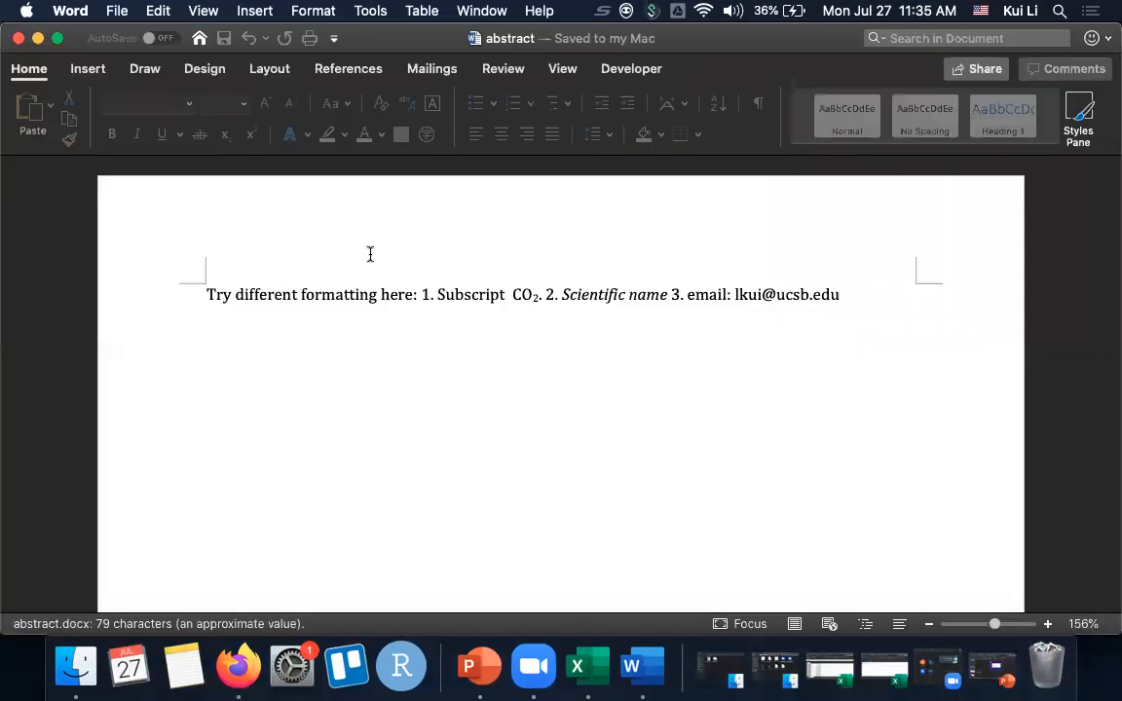
{"action": "left_click", "coordinate": [188, 327]}
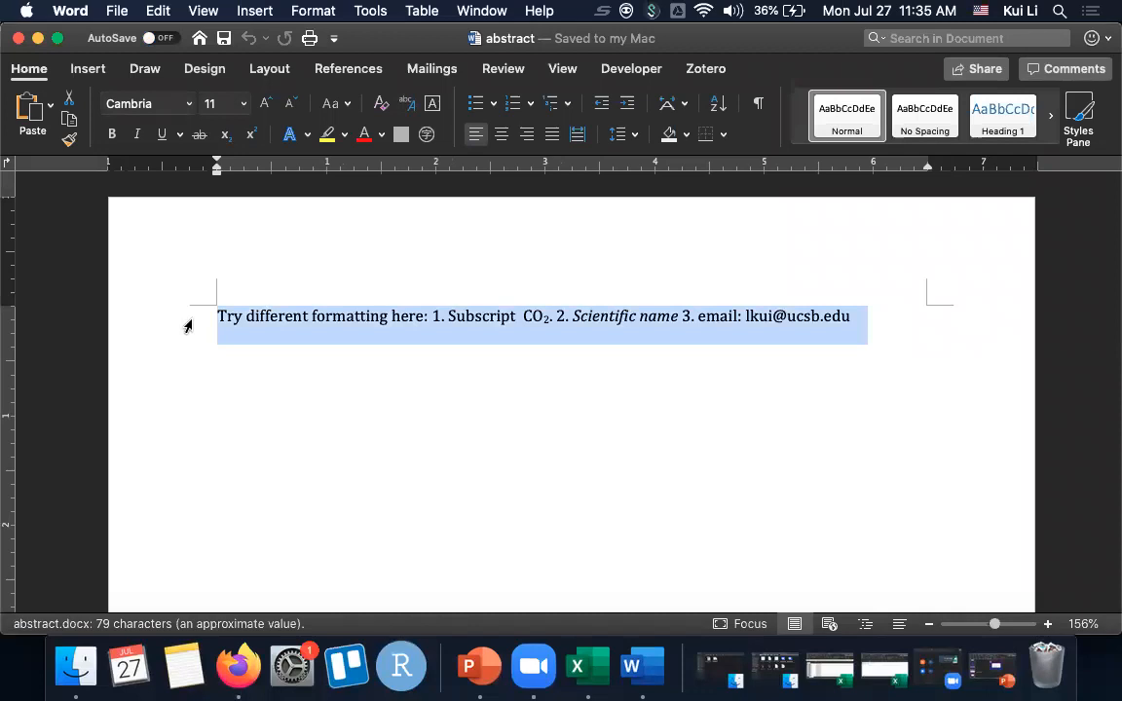
{"action": "key", "text": "BackSpace"}
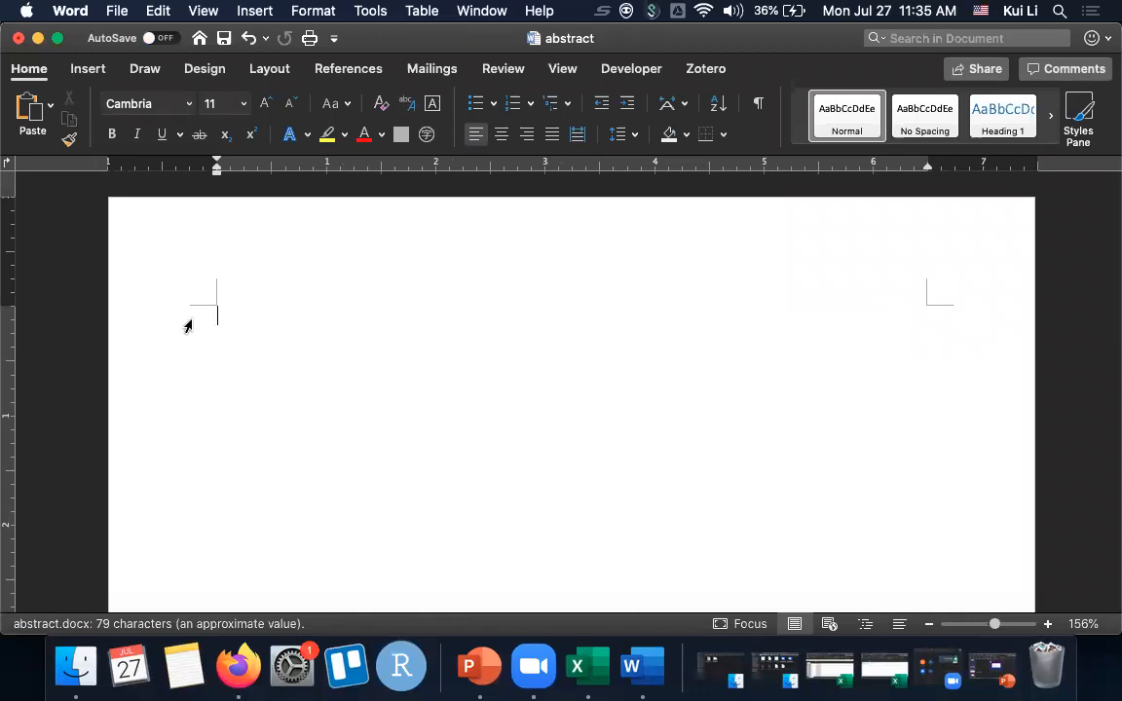
{"action": "type", "text": "This is a place for abstract."}
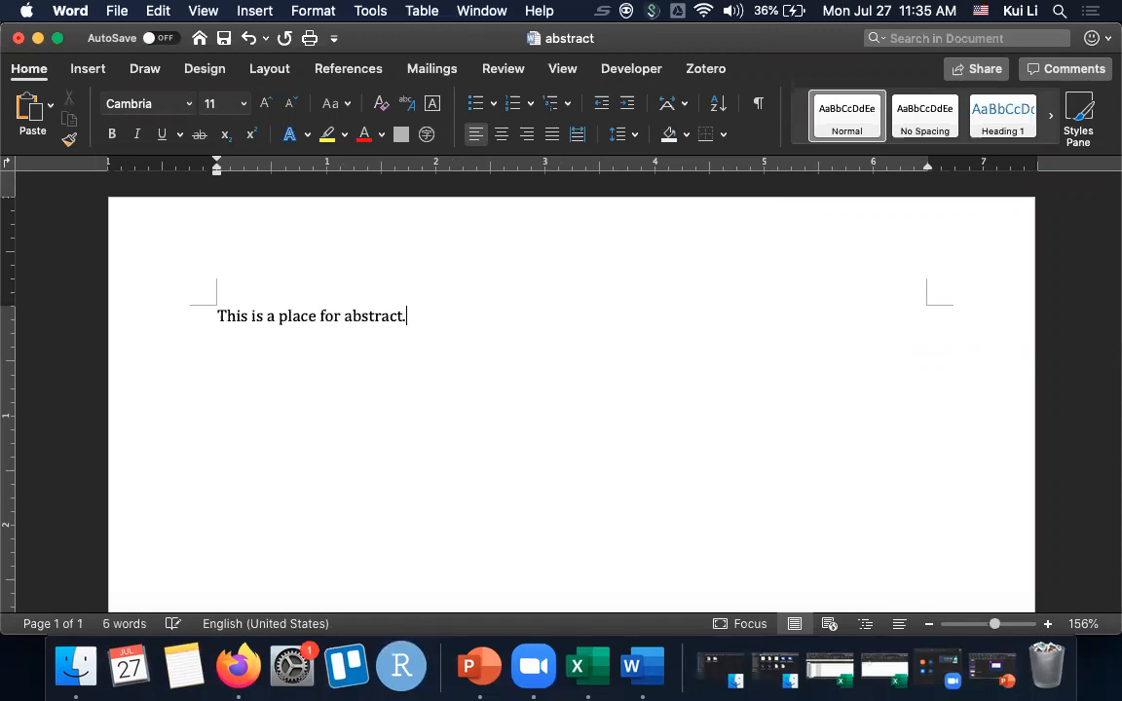
{"action": "left_click", "coordinate": [223, 41]}
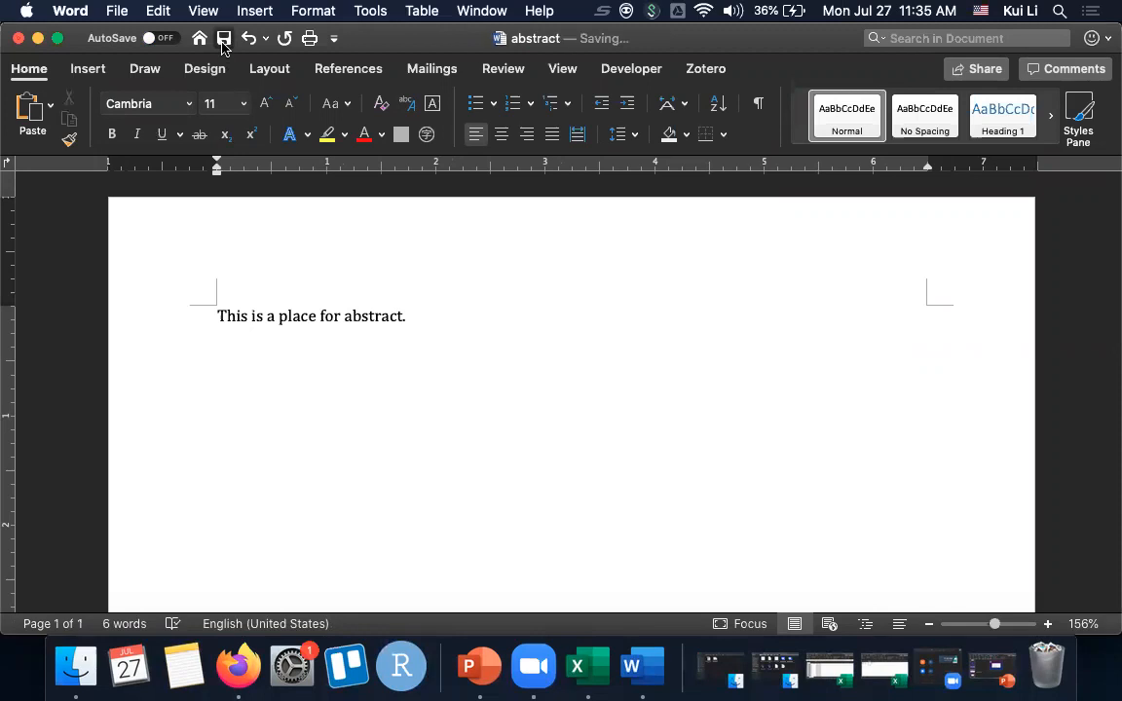
{"action": "left_click", "coordinate": [18, 39]}
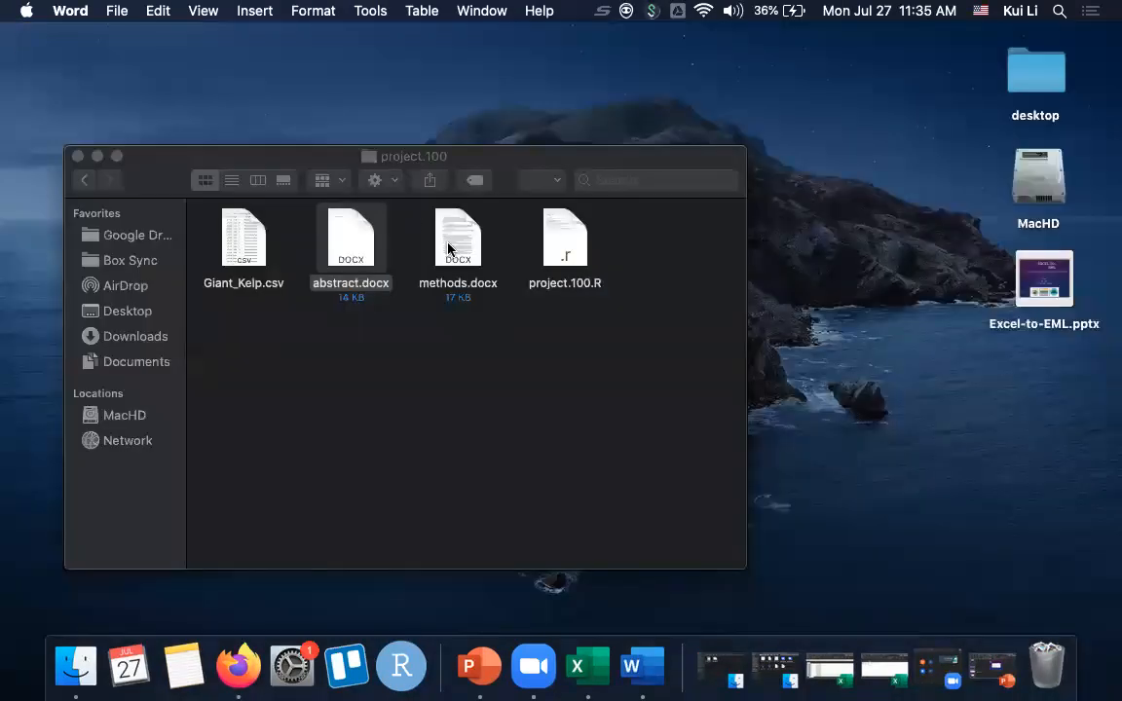
- Open methods.docx in project.100 and examine its section headings, italic species names and reference list
{"action": "double_click", "coordinate": [448, 250]}
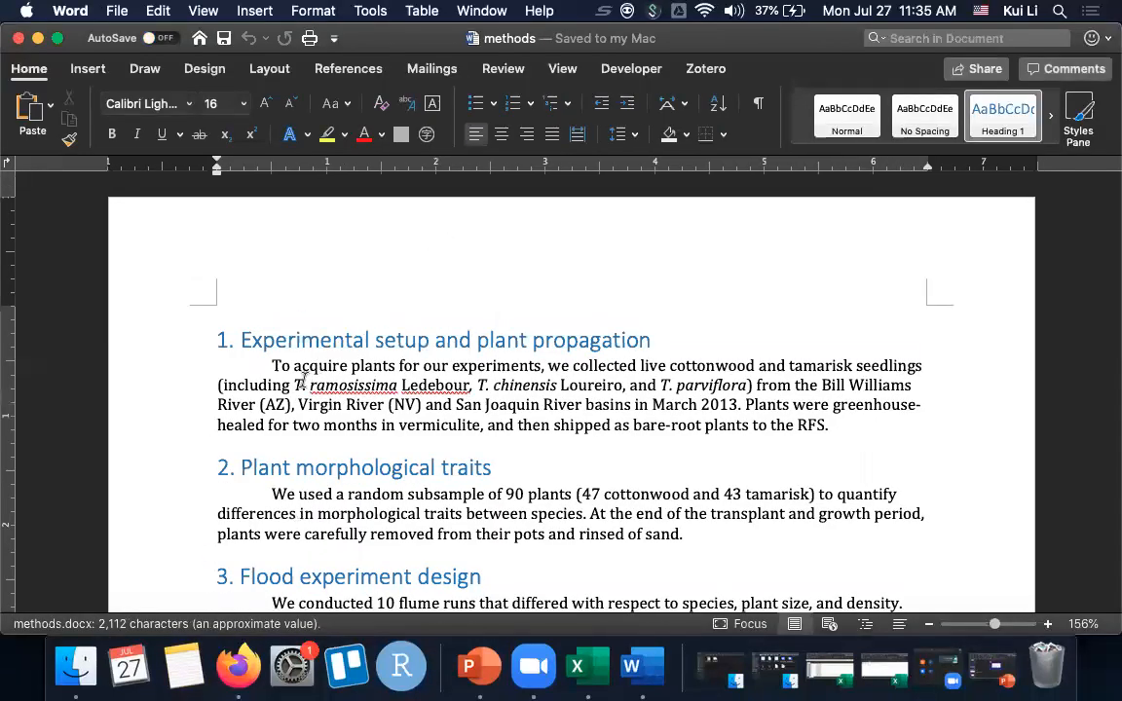
{"action": "scroll", "coordinate": [304, 381], "scroll_direction": "down", "scroll_amount": 1}
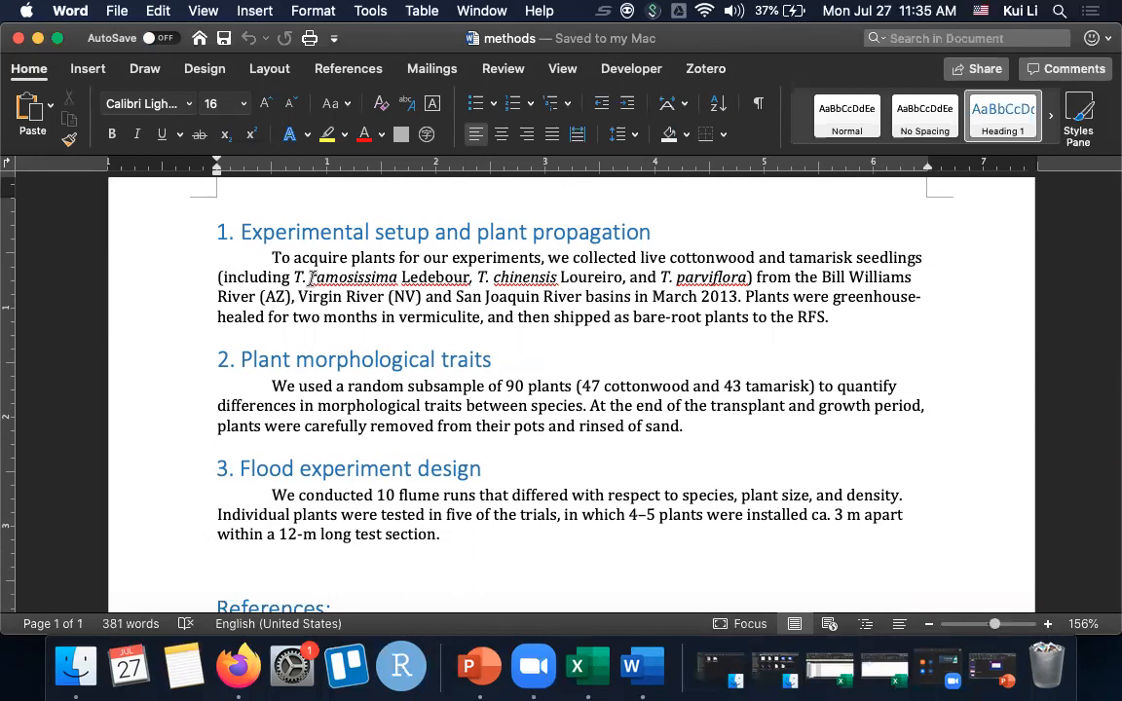
{"action": "left_click_drag", "start_coordinate": [311, 277], "coordinate": [408, 280]}
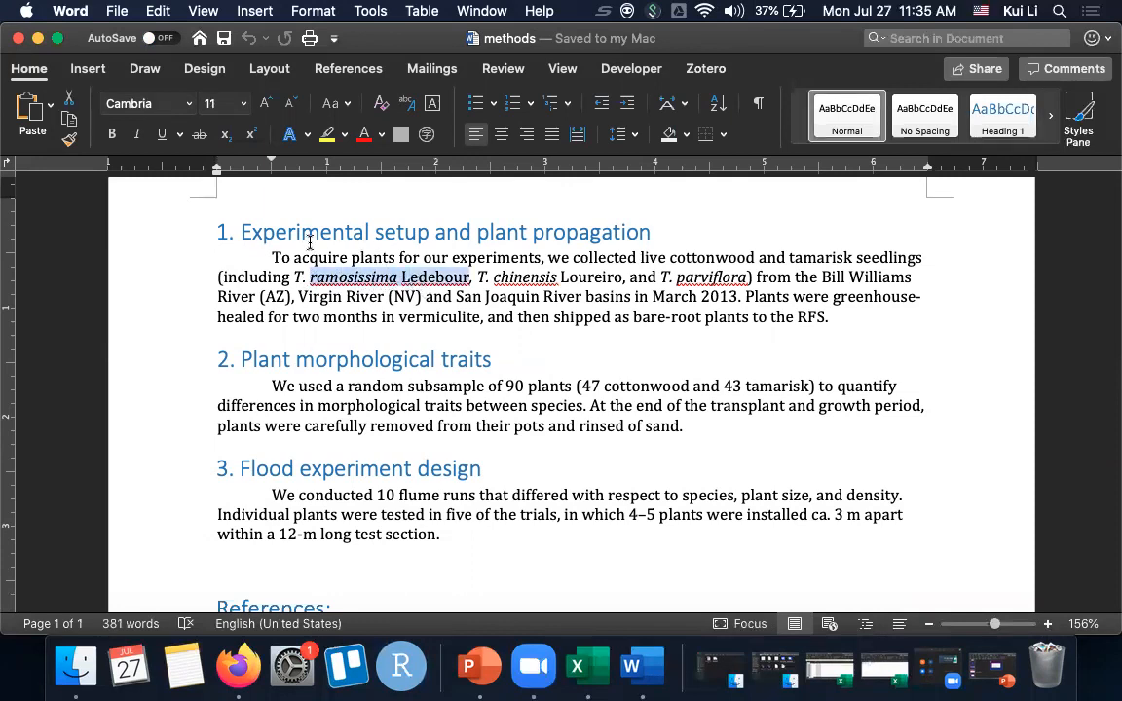
{"action": "left_click", "coordinate": [161, 239]}
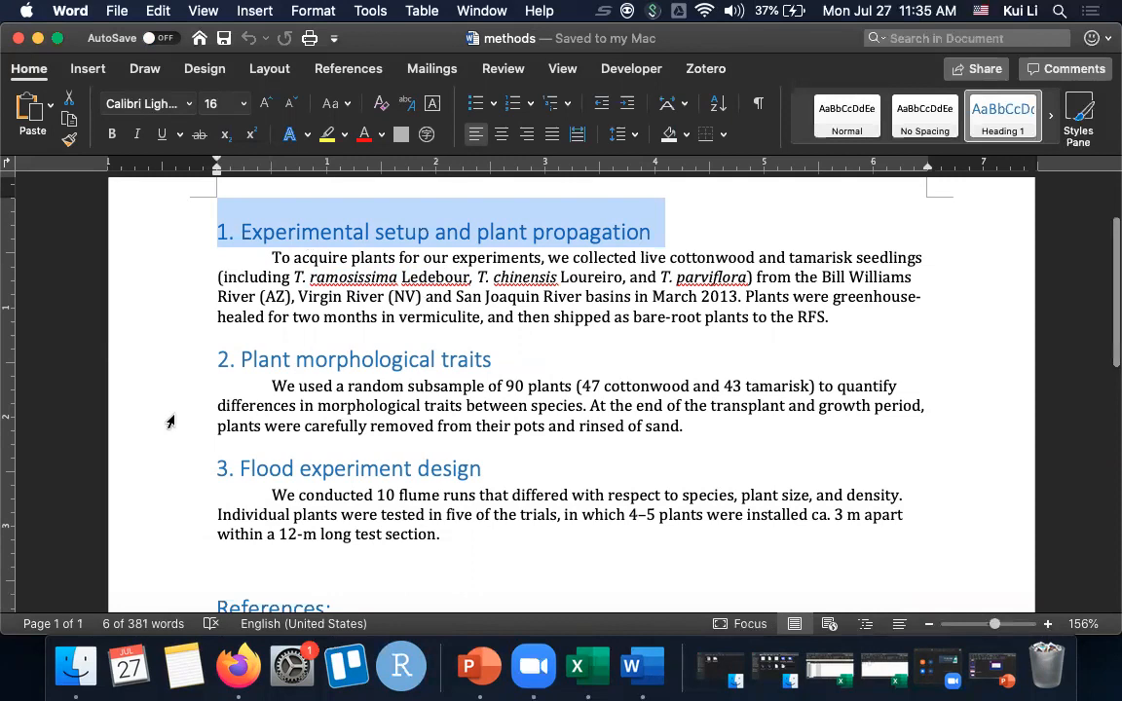
{"action": "scroll", "coordinate": [171, 423], "scroll_direction": "down", "scroll_amount": 5}
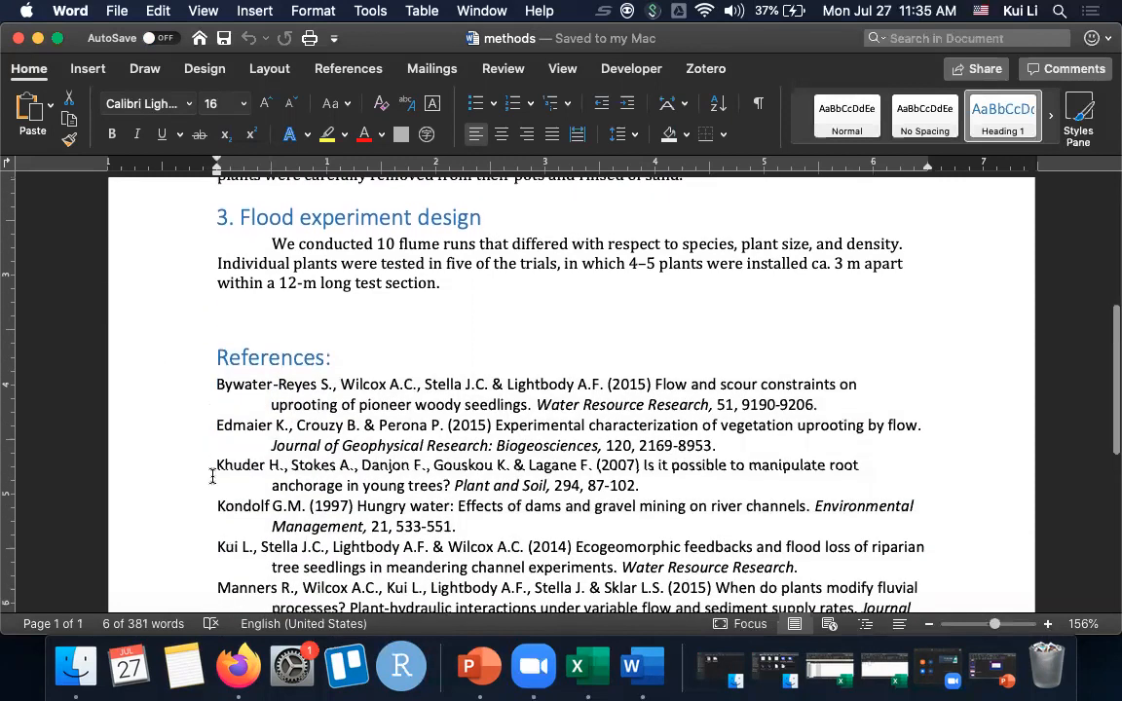
{"action": "scroll", "coordinate": [174, 506], "scroll_direction": "down", "scroll_amount": 3}
{"action": "scroll", "coordinate": [192, 562], "scroll_direction": "up", "scroll_amount": 10}
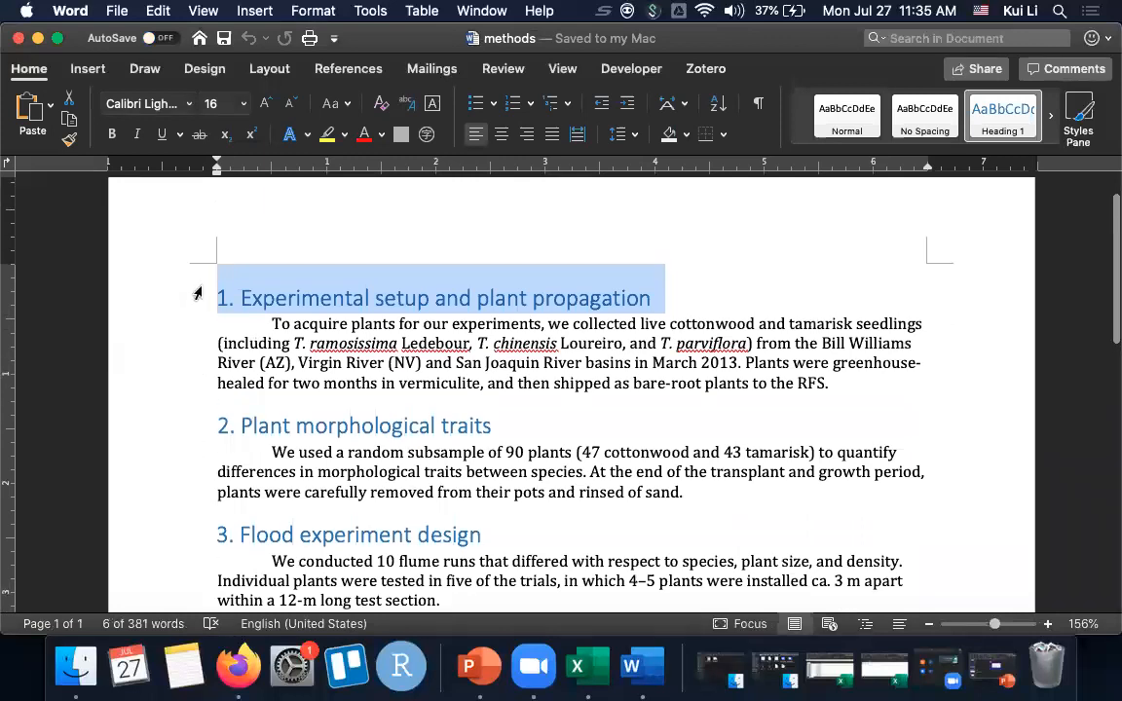
{"action": "left_click", "coordinate": [214, 273]}
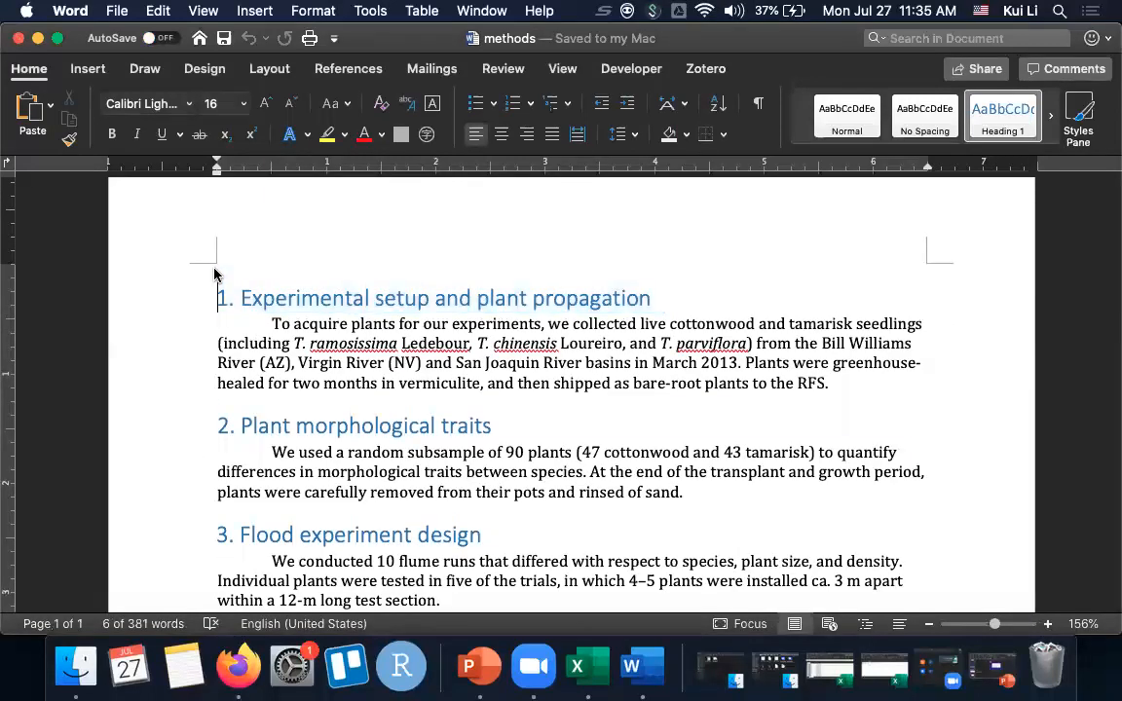
- Replace the entire text of methods.docx with "This is a place for method.", and save and close the document
{"action": "left_click_drag", "start_coordinate": [230, 295], "coordinate": [652, 677]}
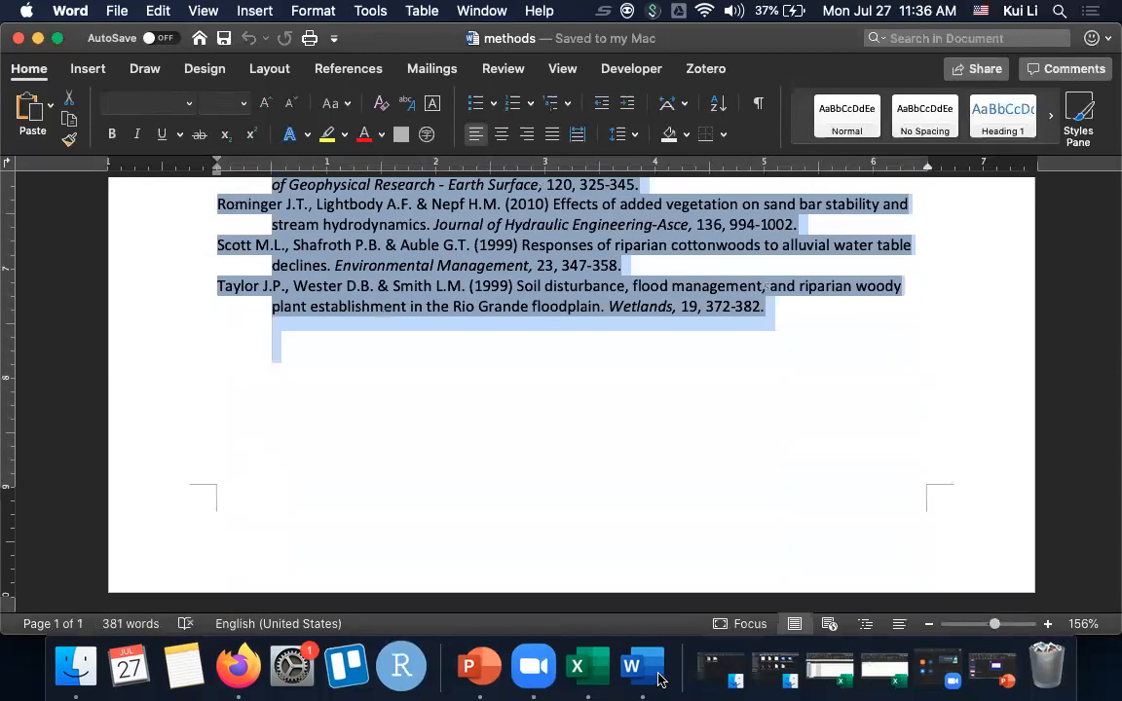
{"action": "key", "text": "BackSpace"}
{"action": "key", "text": "super+z"}
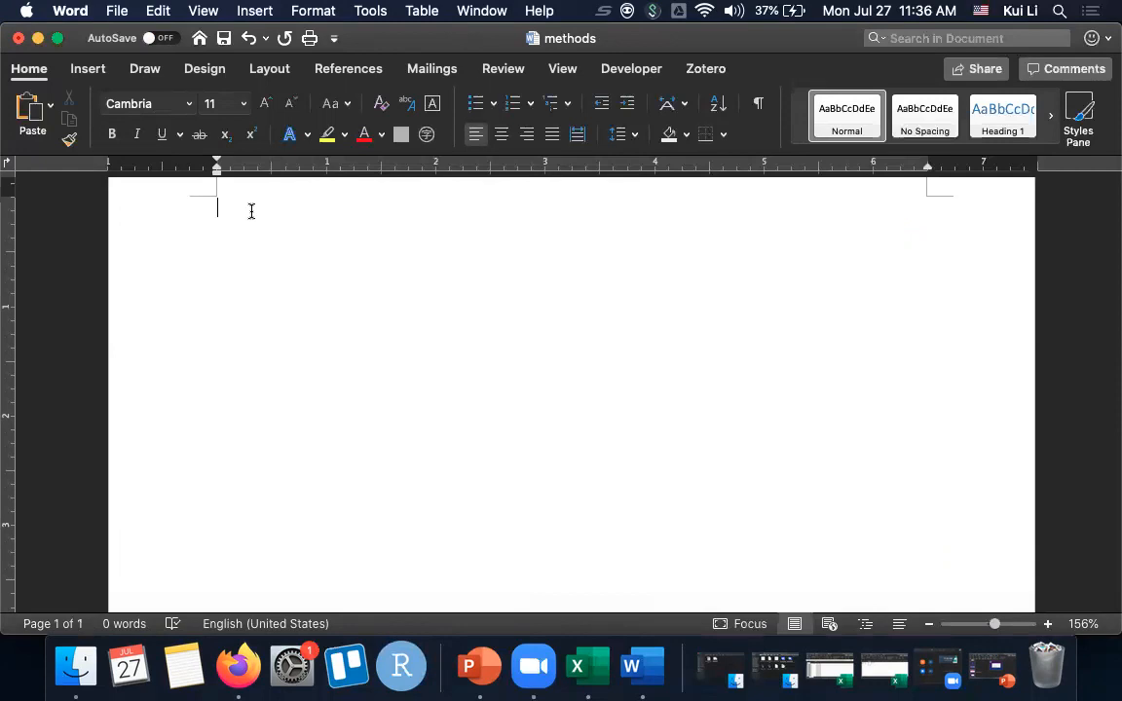
{"action": "type", "text": "This is a place for method."}
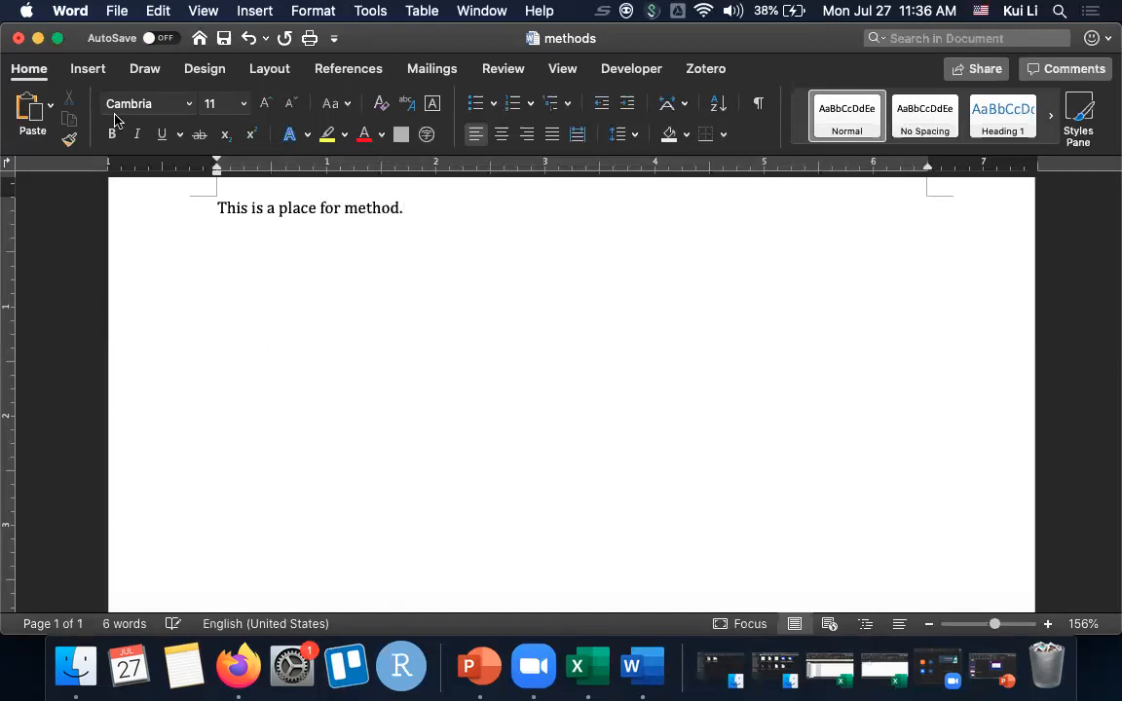
{"action": "key", "text": "super+s"}
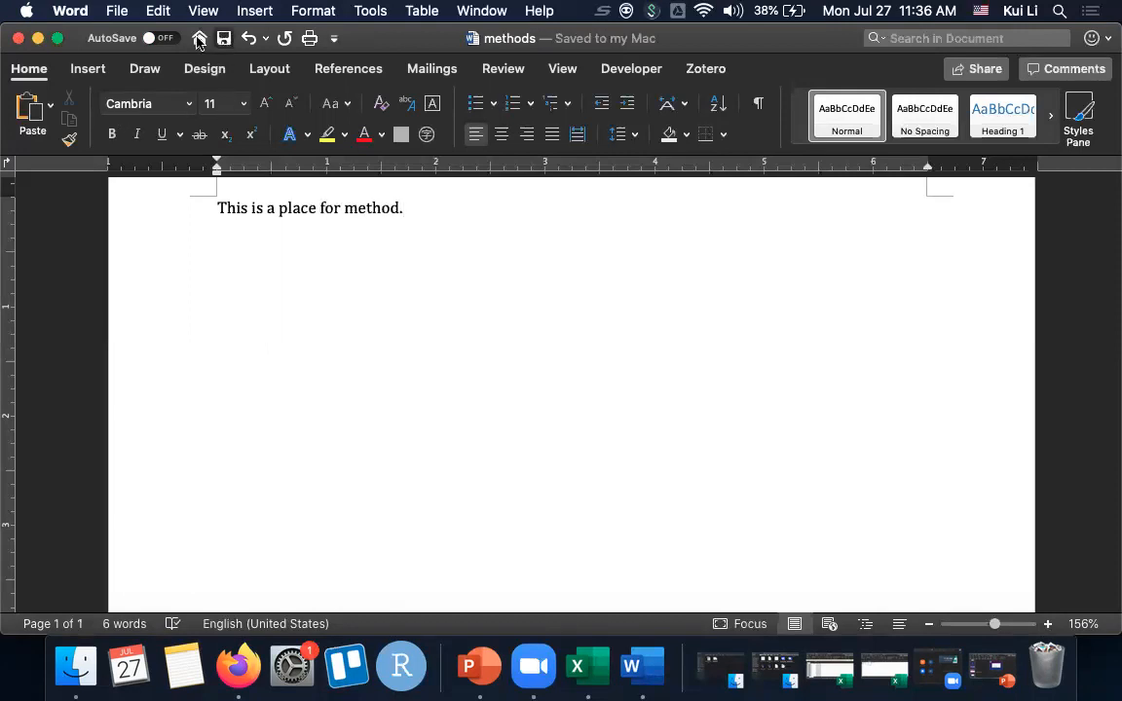
{"action": "left_click", "coordinate": [18, 38]}
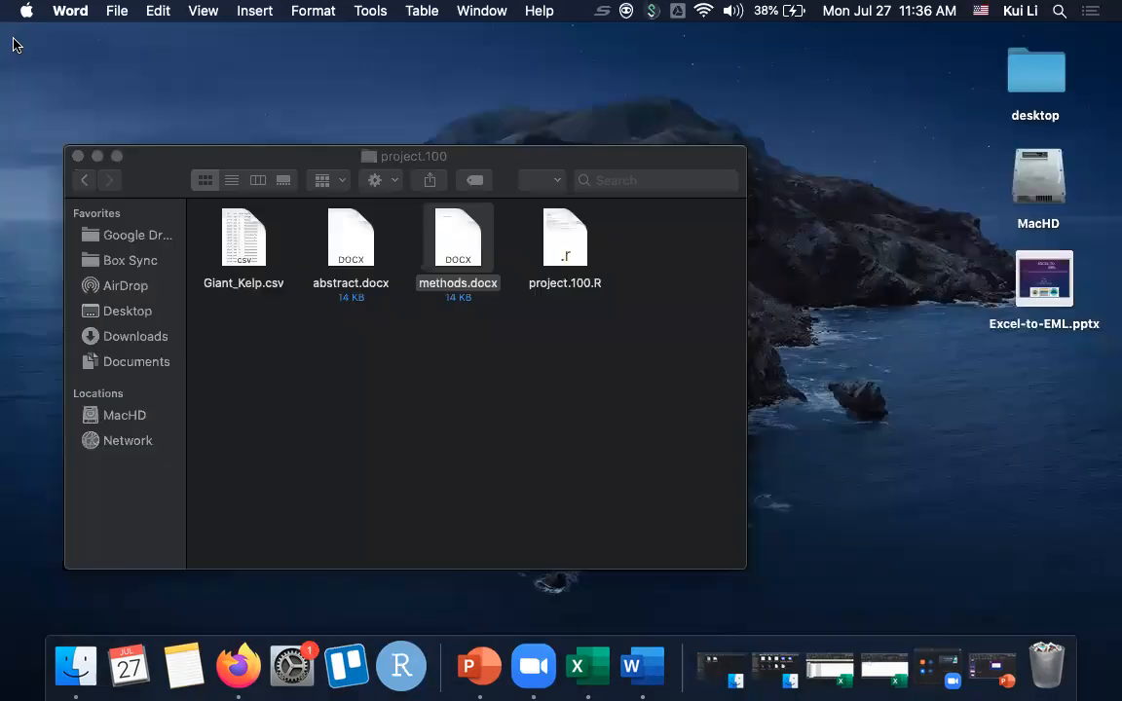
- Open project.100.R in RStudio, enlarge the script editor and review the code through the EML export line
{"action": "left_click", "coordinate": [558, 241]}
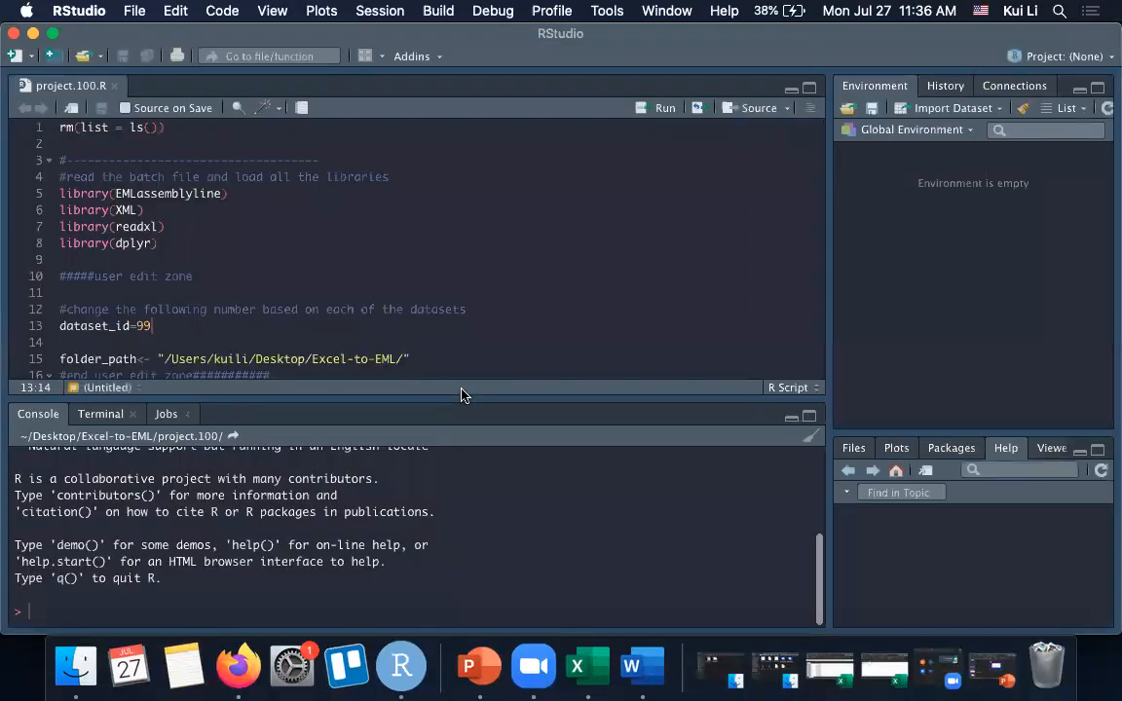
{"action": "left_click_drag", "start_coordinate": [446, 400], "coordinate": [456, 560]}
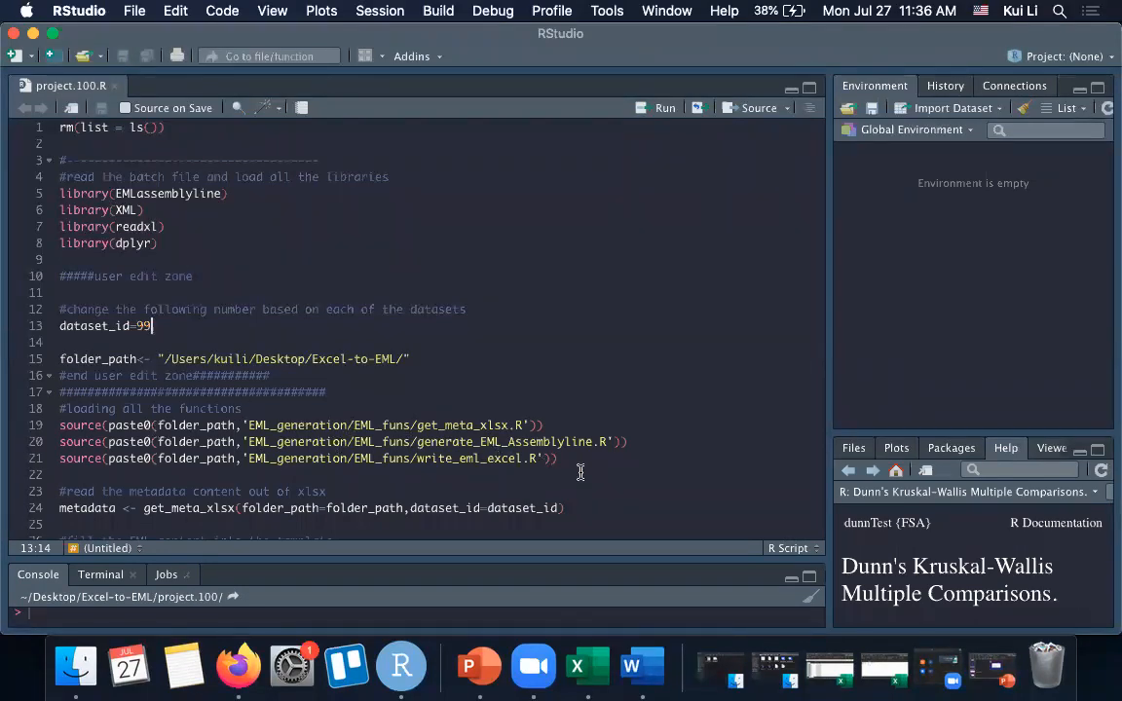
{"action": "scroll", "coordinate": [535, 472], "scroll_direction": "down", "scroll_amount": 4}
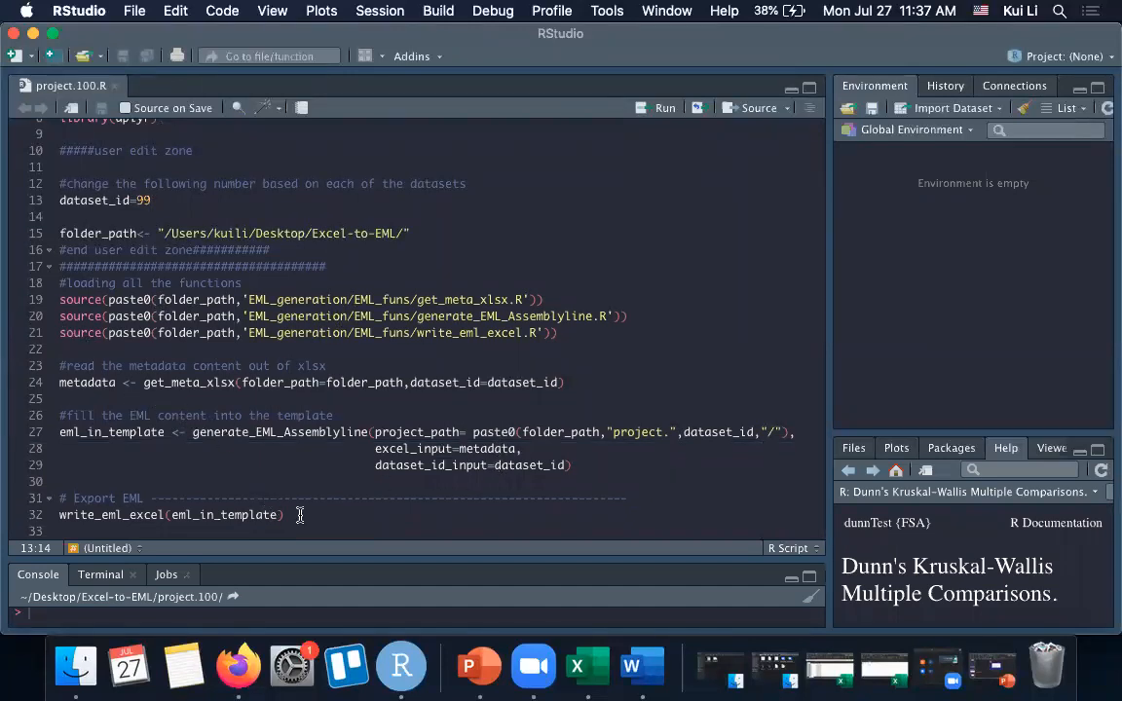
{"action": "scroll", "coordinate": [291, 315], "scroll_direction": "up", "scroll_amount": 4}
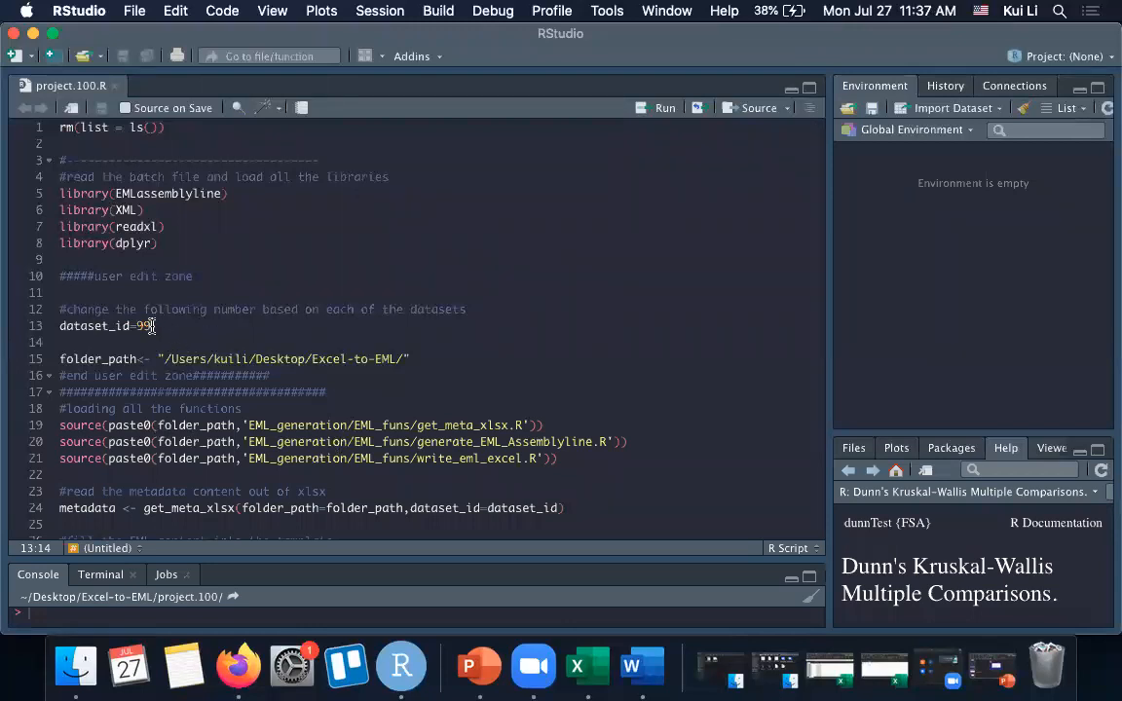
- Set dataset_id to 100 in project.100.R, save the script and minimize RStudio
{"action": "key", "text": "BackSpace"}
{"action": "key", "text": "BackSpace"}
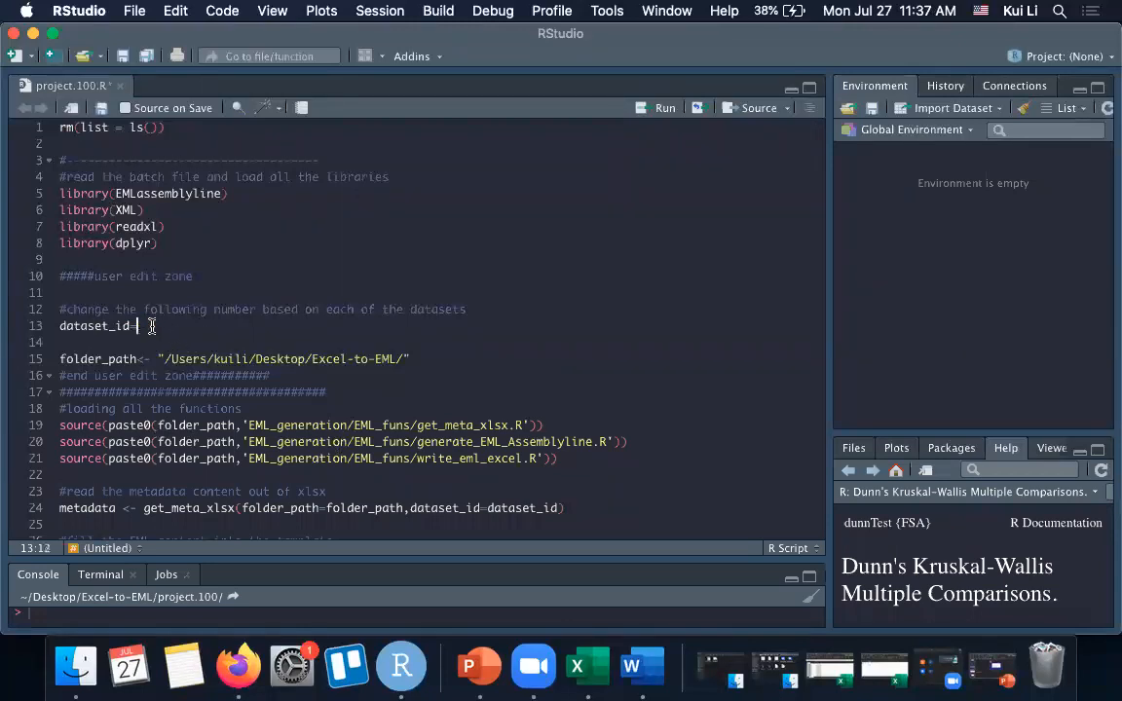
{"action": "type", "text": "100"}
{"action": "left_click", "coordinate": [102, 108]}
{"action": "left_click", "coordinate": [33, 33]}
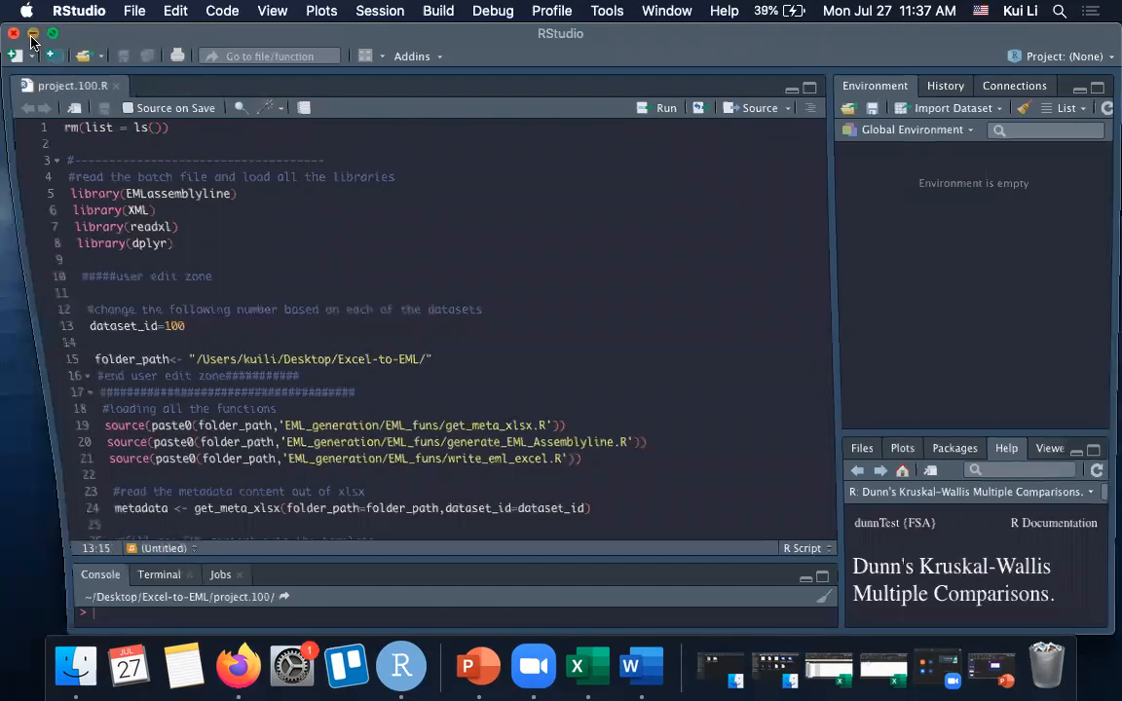
- Open Metadata.xlsx from the Excel-to-EML Metadata folder and show its DataSet sheet in a full-screen Excel window
{"action": "left_click", "coordinate": [270, 354]}
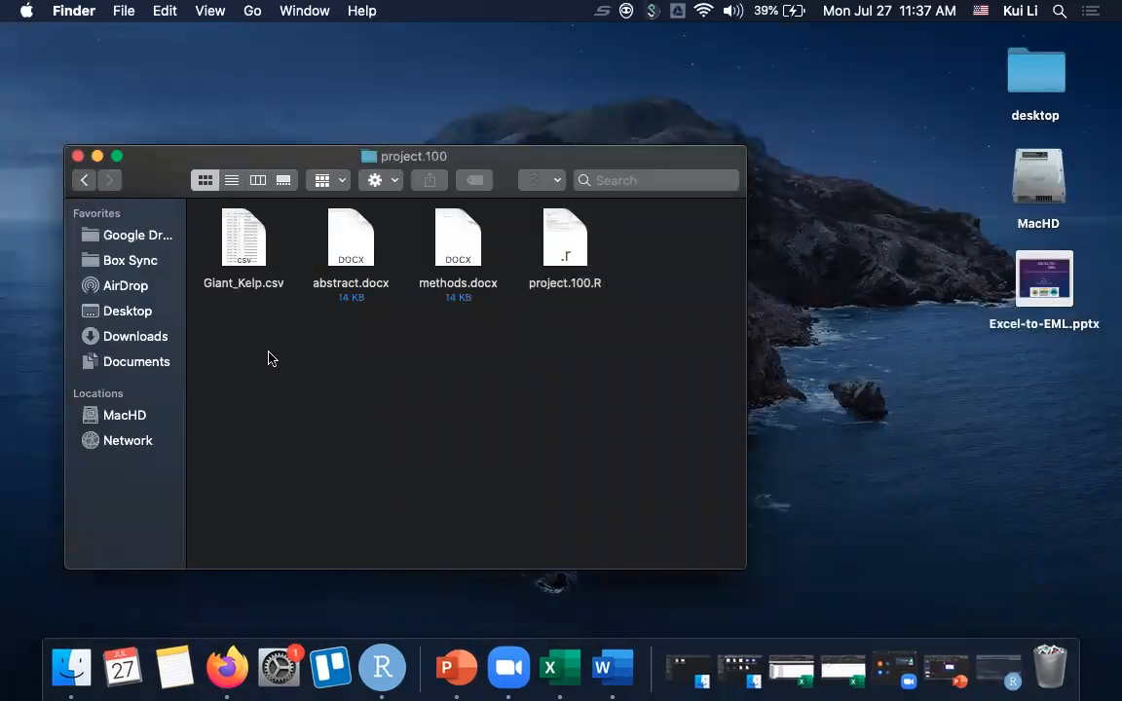
{"action": "left_click", "coordinate": [84, 179]}
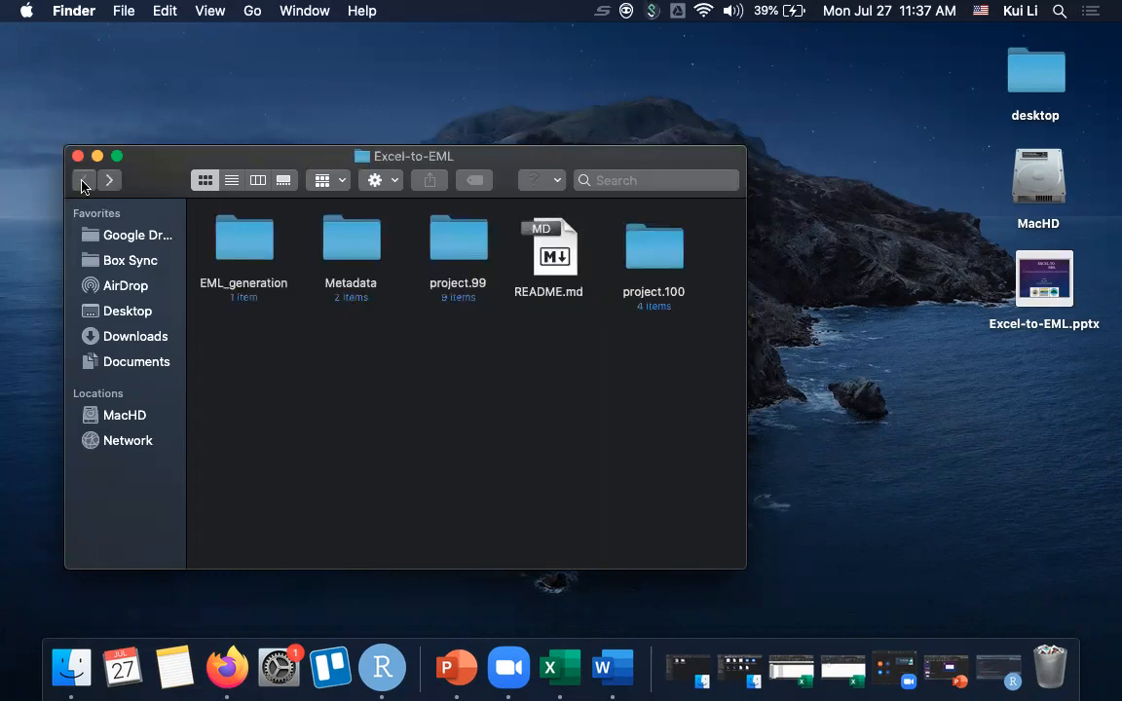
{"action": "double_click", "coordinate": [364, 243]}
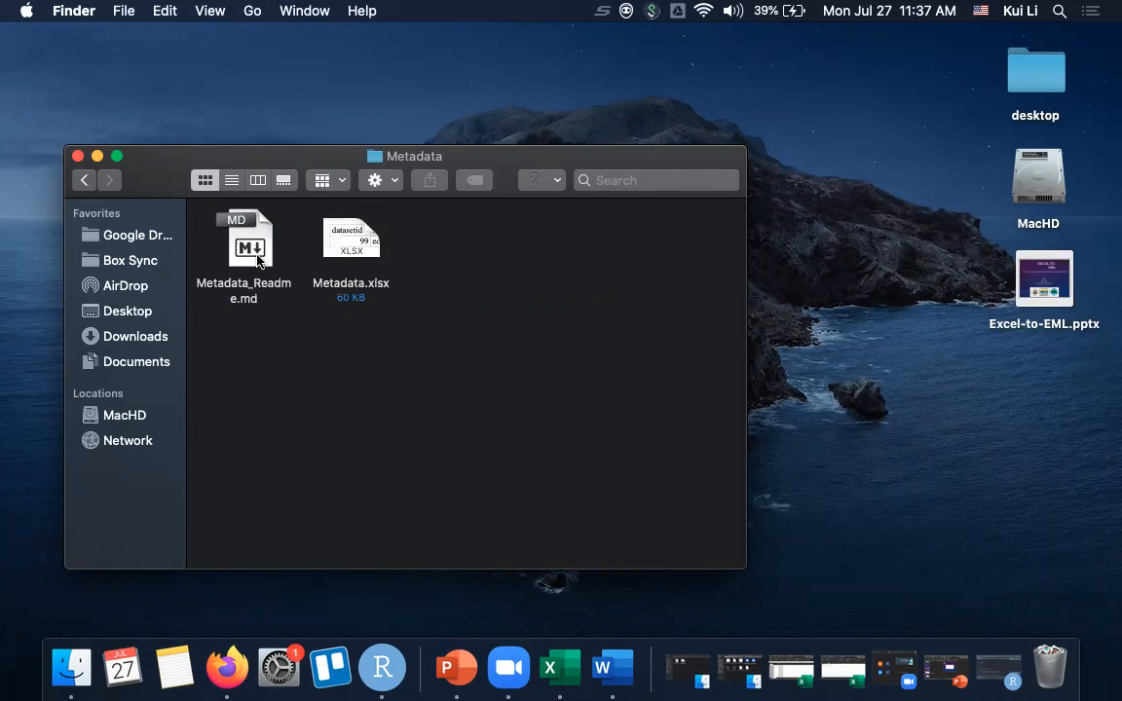
{"action": "double_click", "coordinate": [349, 242]}
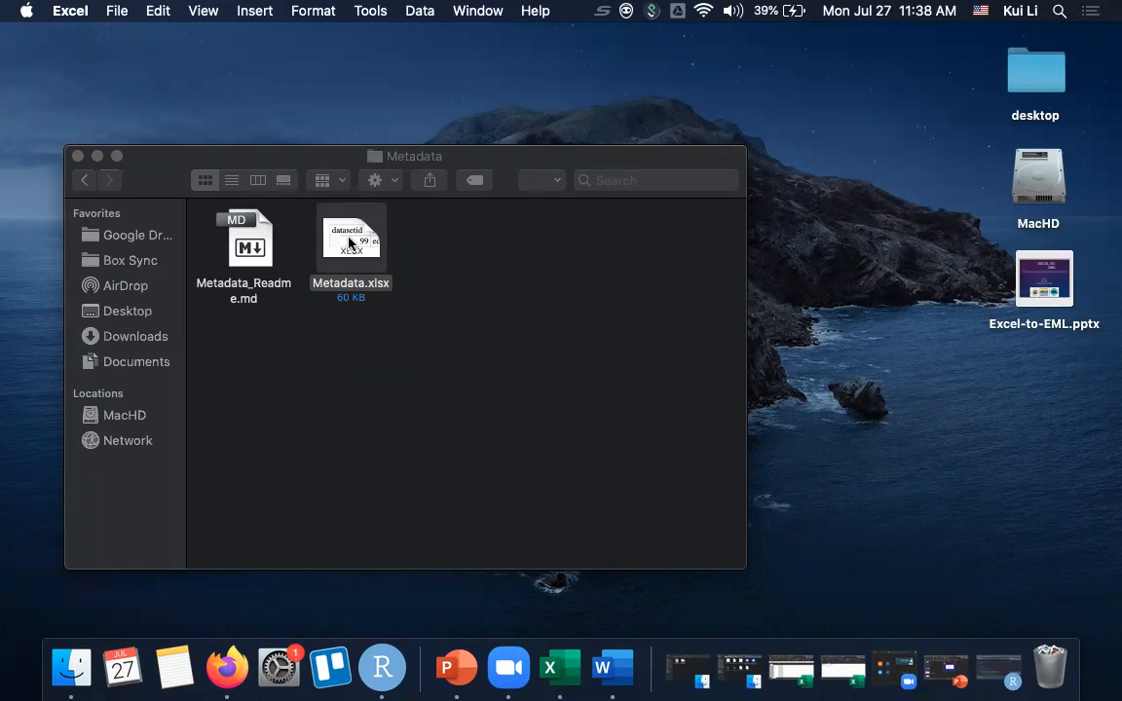
{"action": "left_click", "coordinate": [840, 666]}
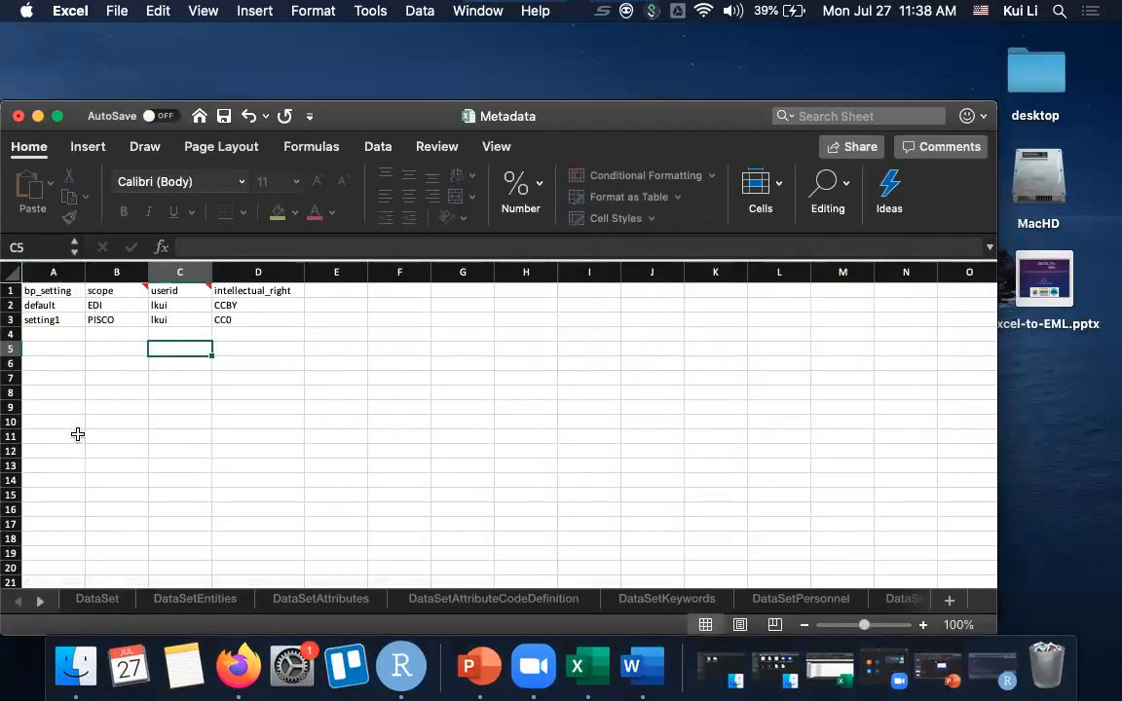
{"action": "left_click", "coordinate": [95, 598]}
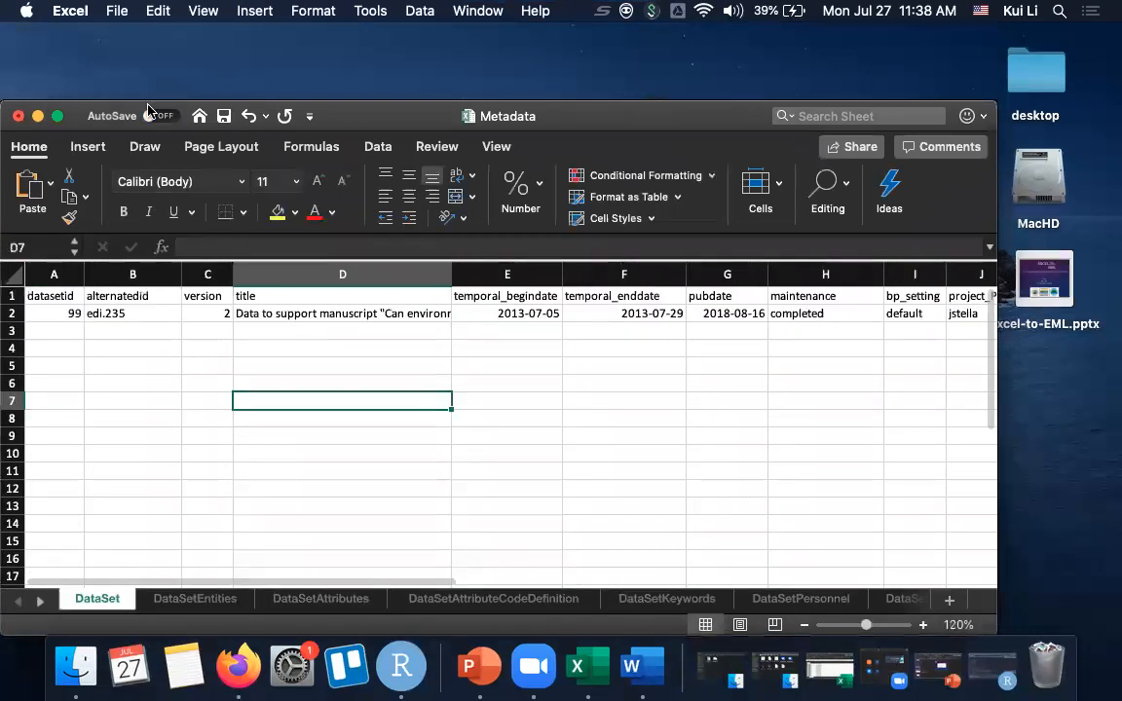
{"action": "left_click_drag", "start_coordinate": [346, 125], "coordinate": [843, 144]}
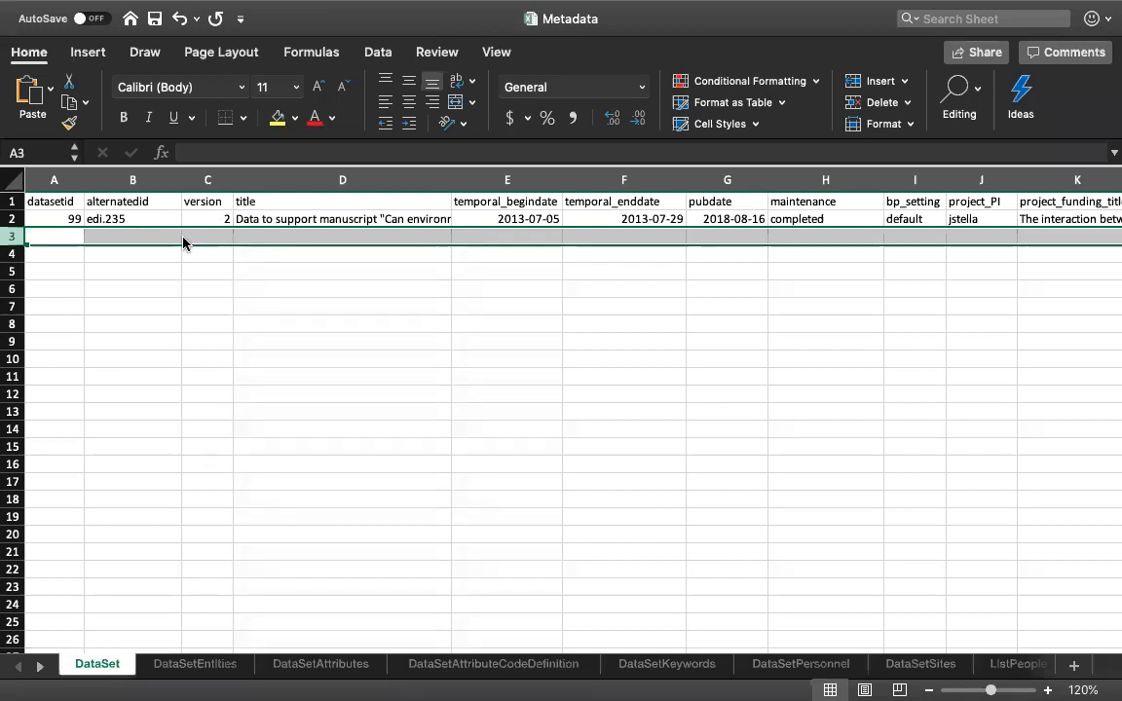
- Start a new record in row 3 of the DataSet sheet with datasetid 100
{"action": "left_click", "coordinate": [49, 237]}
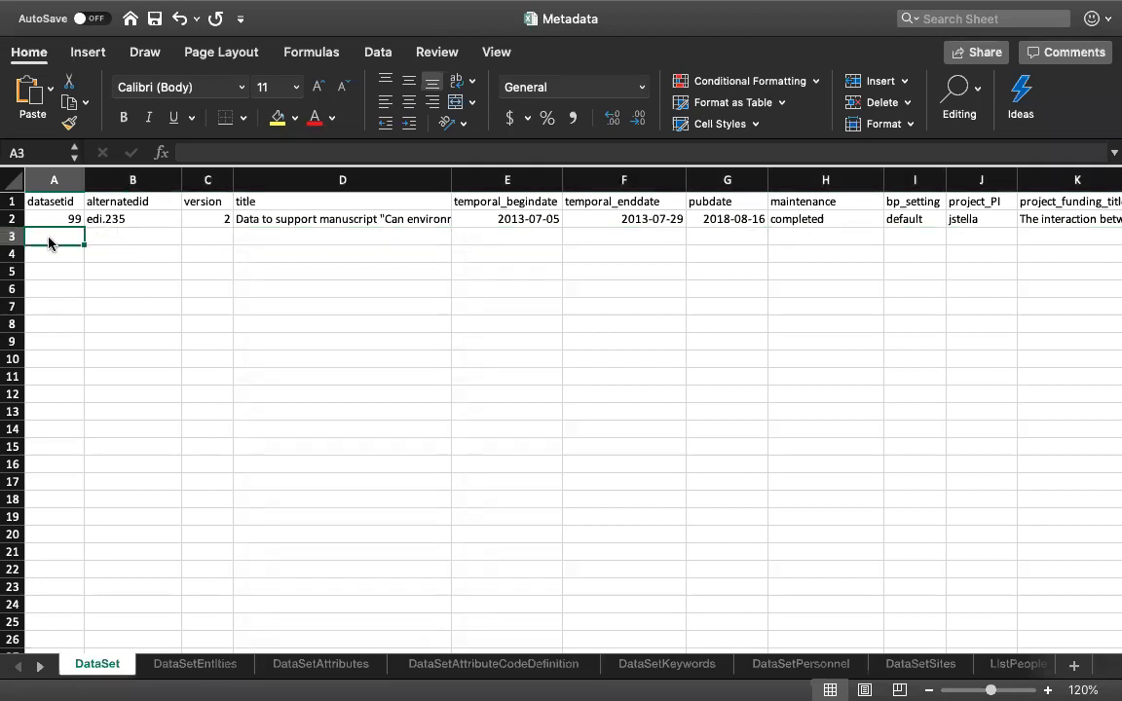
{"action": "type", "text": "100"}
{"action": "key", "text": "Tab"}
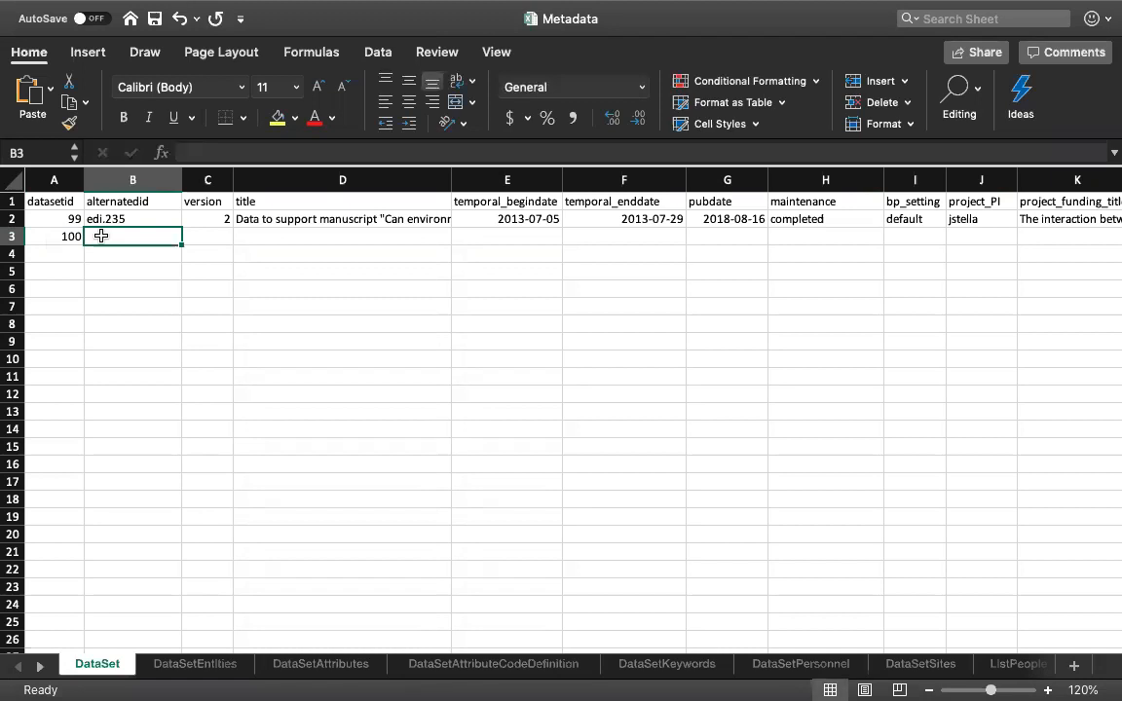
{"action": "type", "text": "ed"}
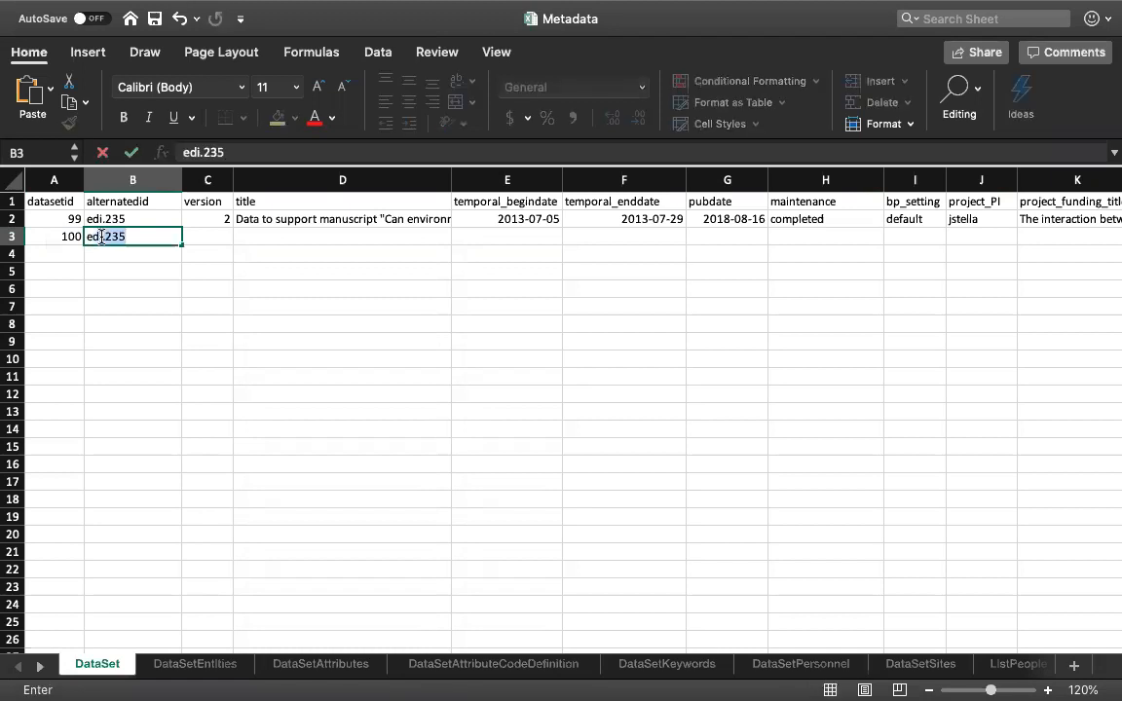
{"action": "type", "text": "i.458"}
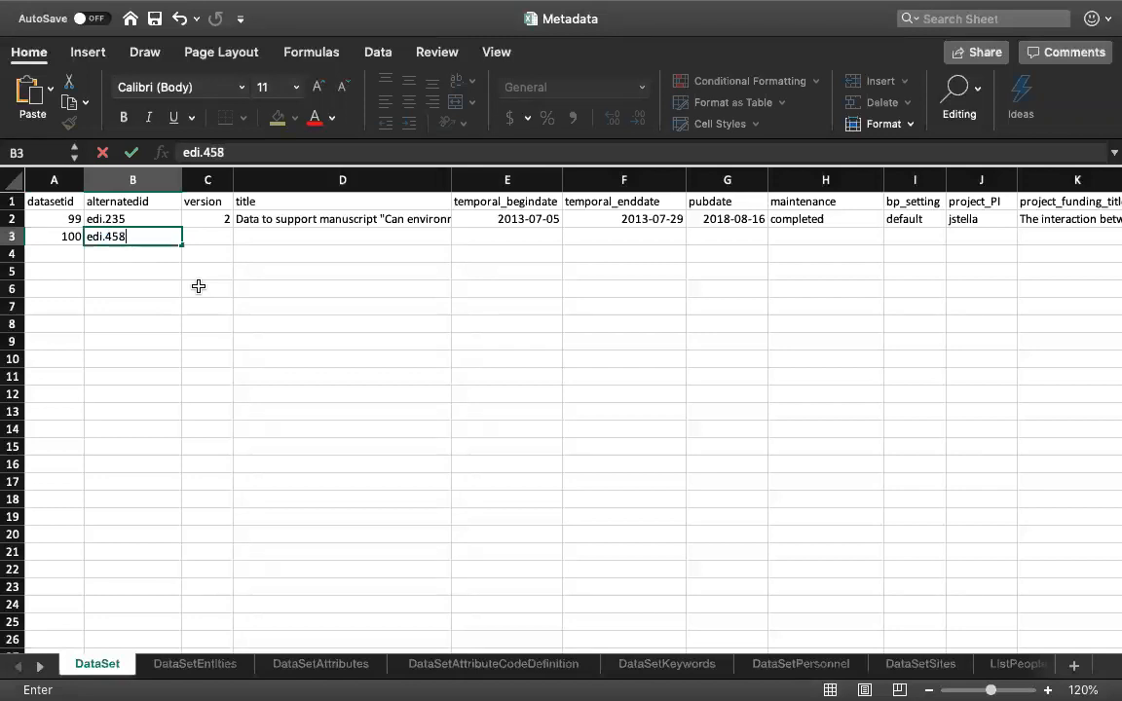
{"action": "key", "text": "BackSpace"}
{"action": "key", "text": "BackSpace"}
{"action": "key", "text": "BackSpace"}
{"action": "key", "text": "BackSpace"}
{"action": "key", "text": "BackSpace"}
{"action": "key", "text": "BackSpace"}
{"action": "key", "text": "BackSpace"}
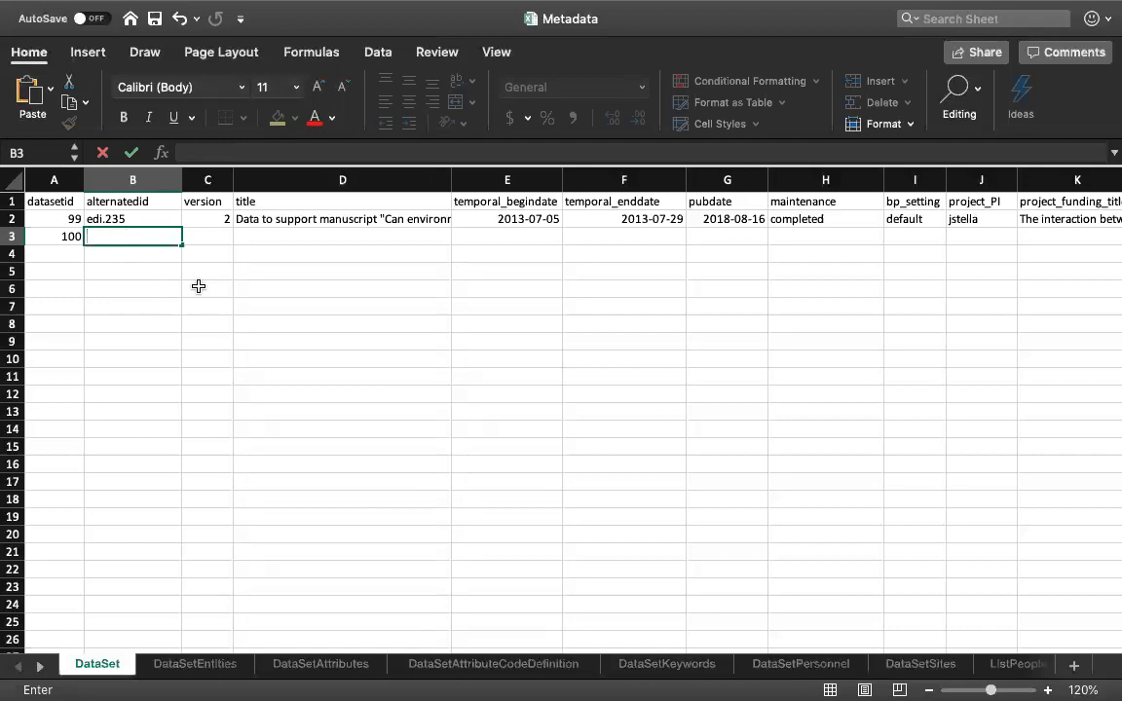
- Fill in dataset 100's alternatedid as domain.3456, version as 1 and title as "Giant kelp"
{"action": "type", "text": "domain.3456"}
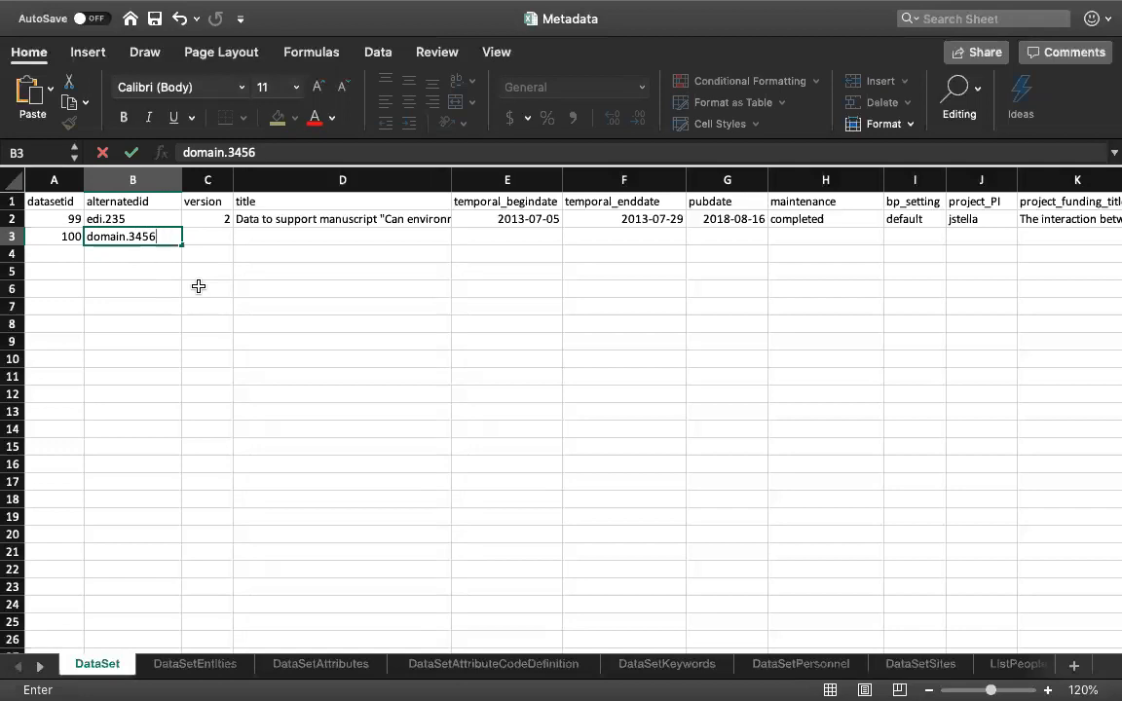
{"action": "key", "text": "Tab"}
{"action": "type", "text": "1"}
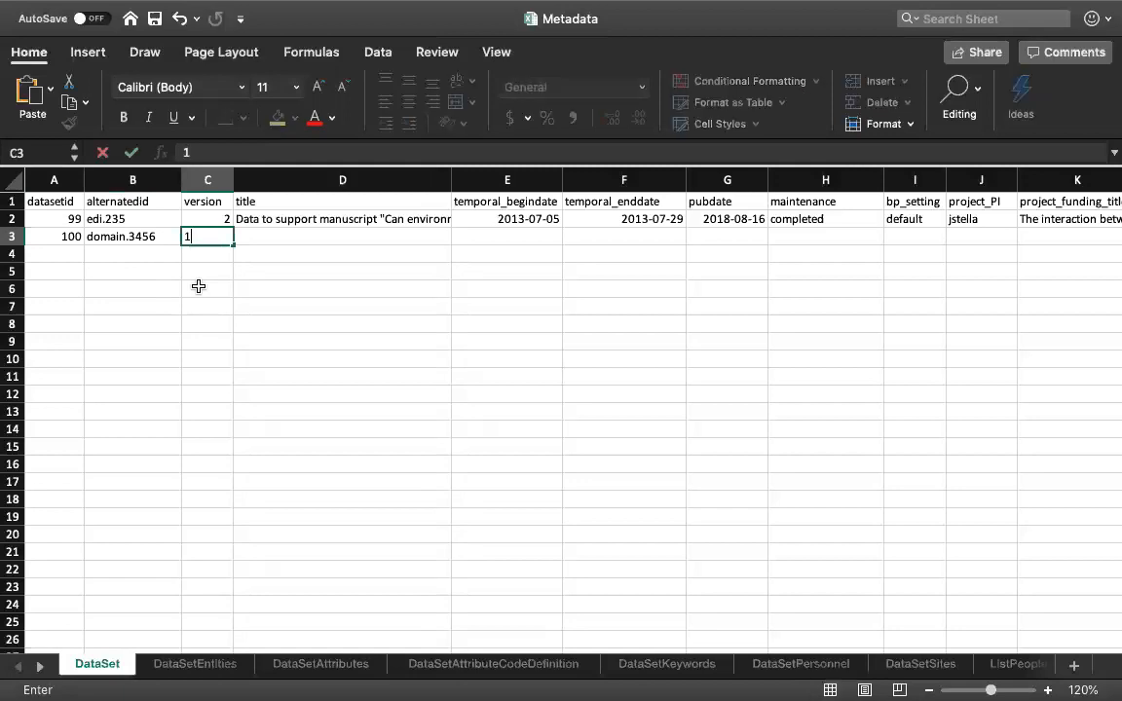
{"action": "key", "text": "Tab"}
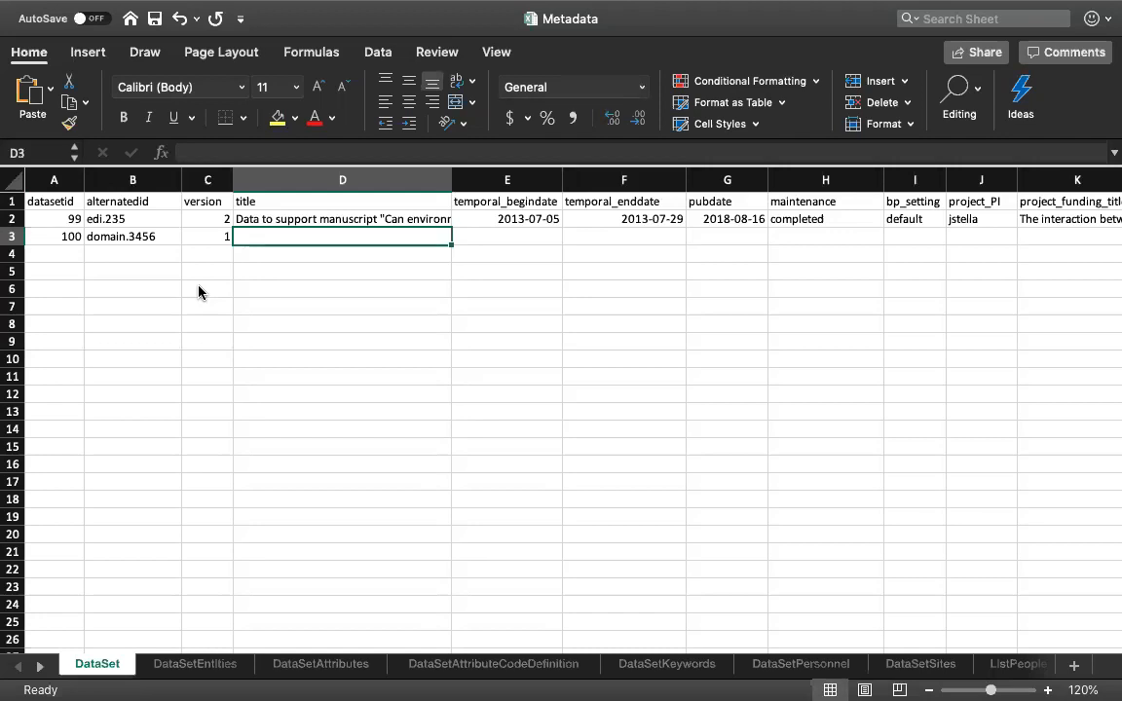
{"action": "type", "text": "Giant kelp"}
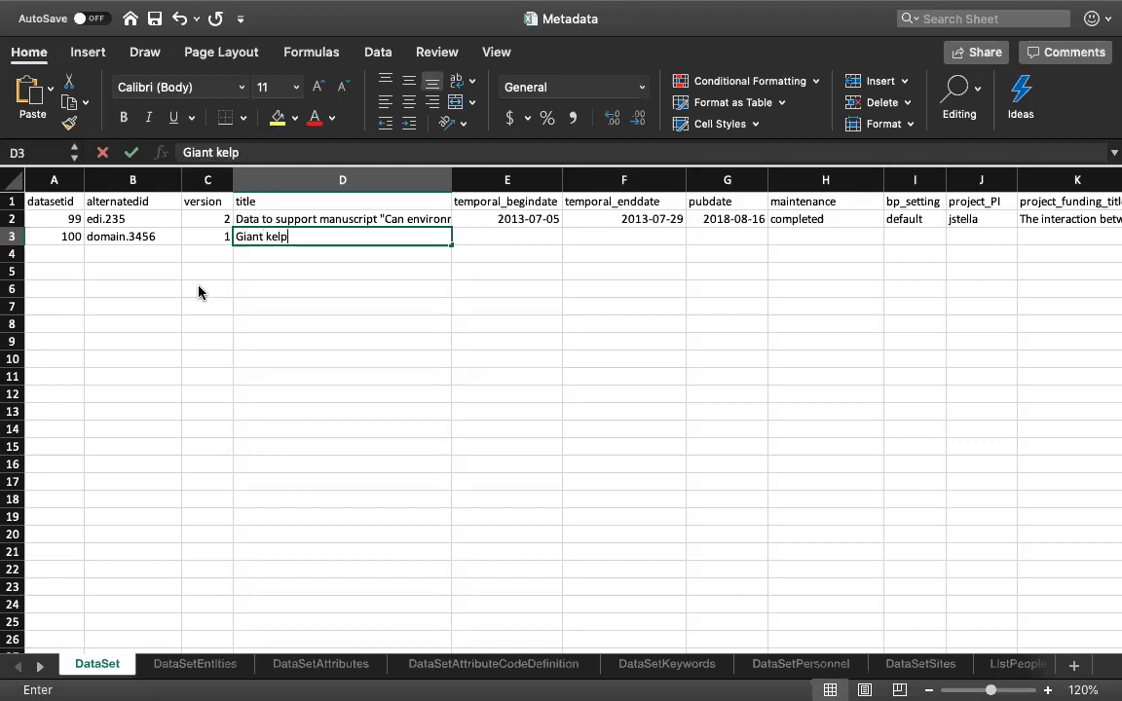
{"action": "key", "text": "Tab"}
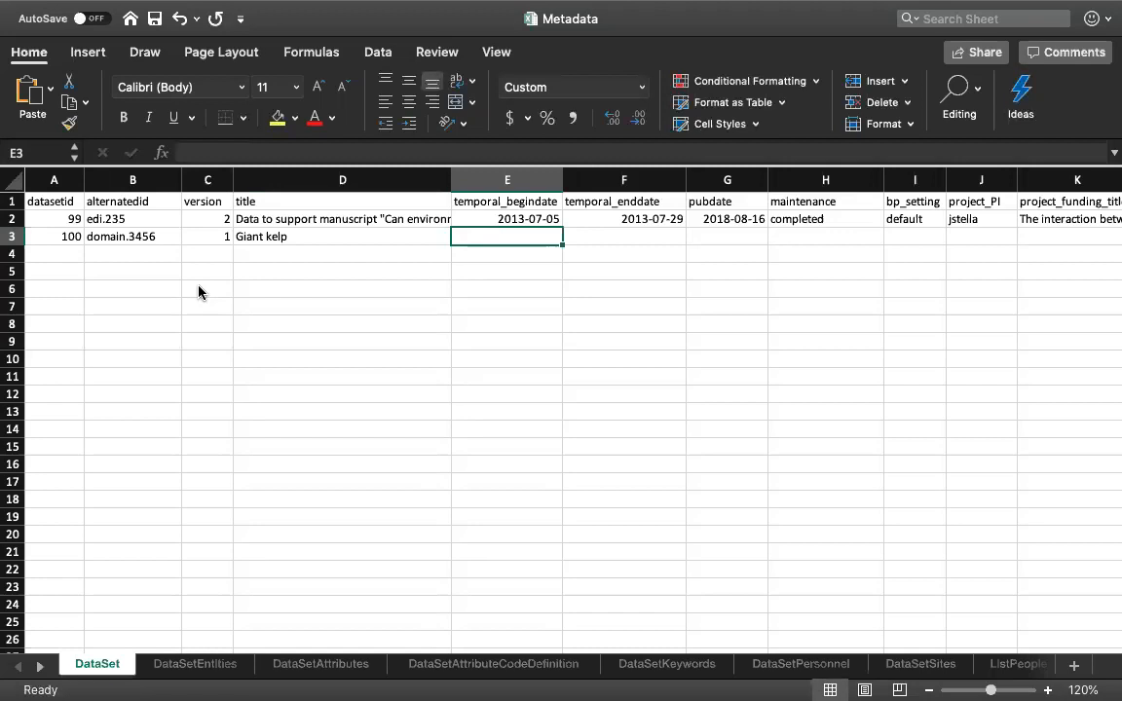
- Set dataset 100's temporal_begindate to 2008-01-01 and its temporal_enddate to 2018-02-28
{"action": "type", "text": "2008-01-01"}
{"action": "key", "text": "Tab"}
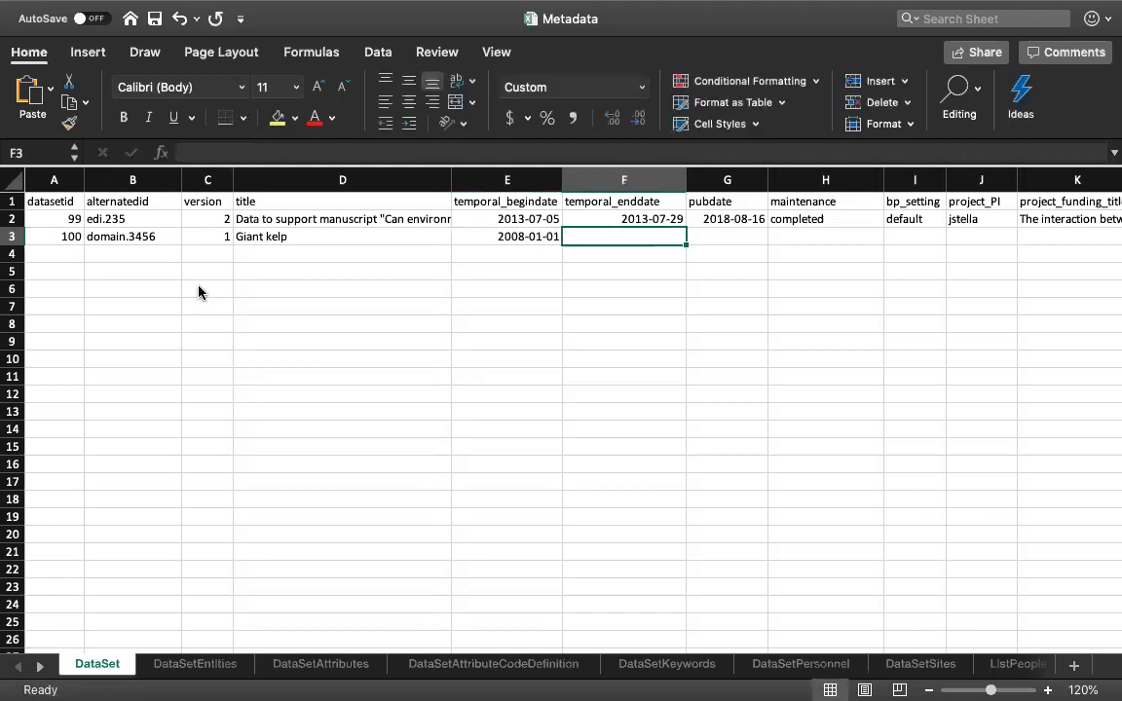
{"action": "type", "text": "2018-02"}
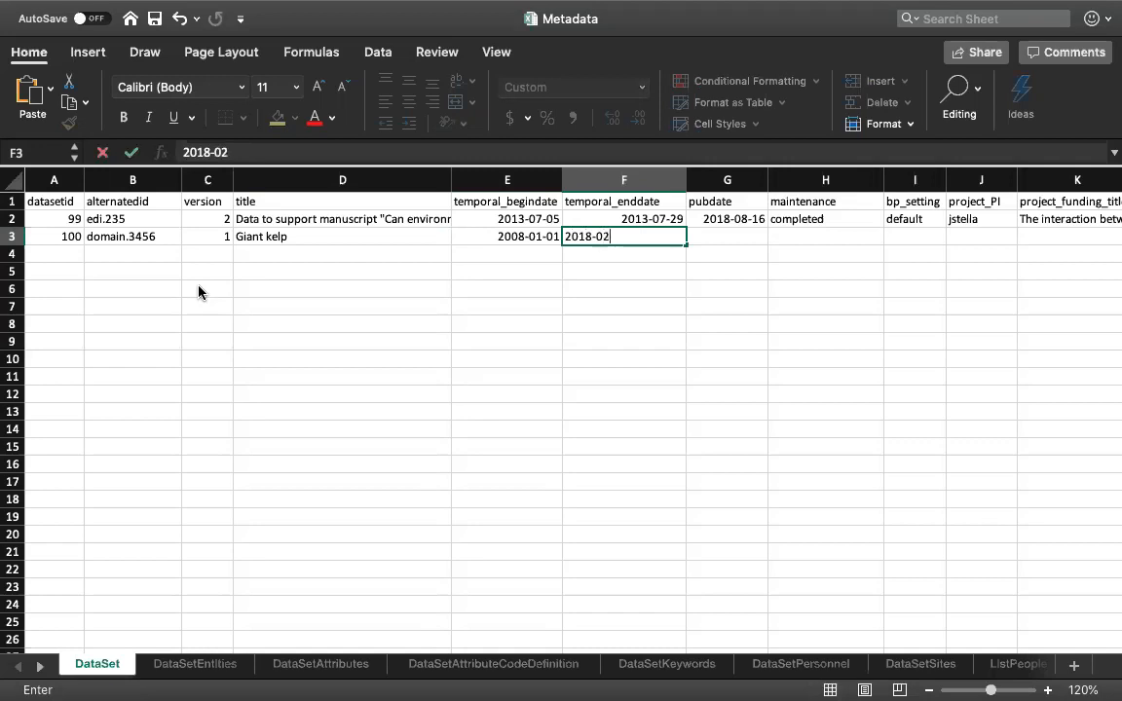
{"action": "type", "text": "-28"}
{"action": "key", "text": "Tab"}
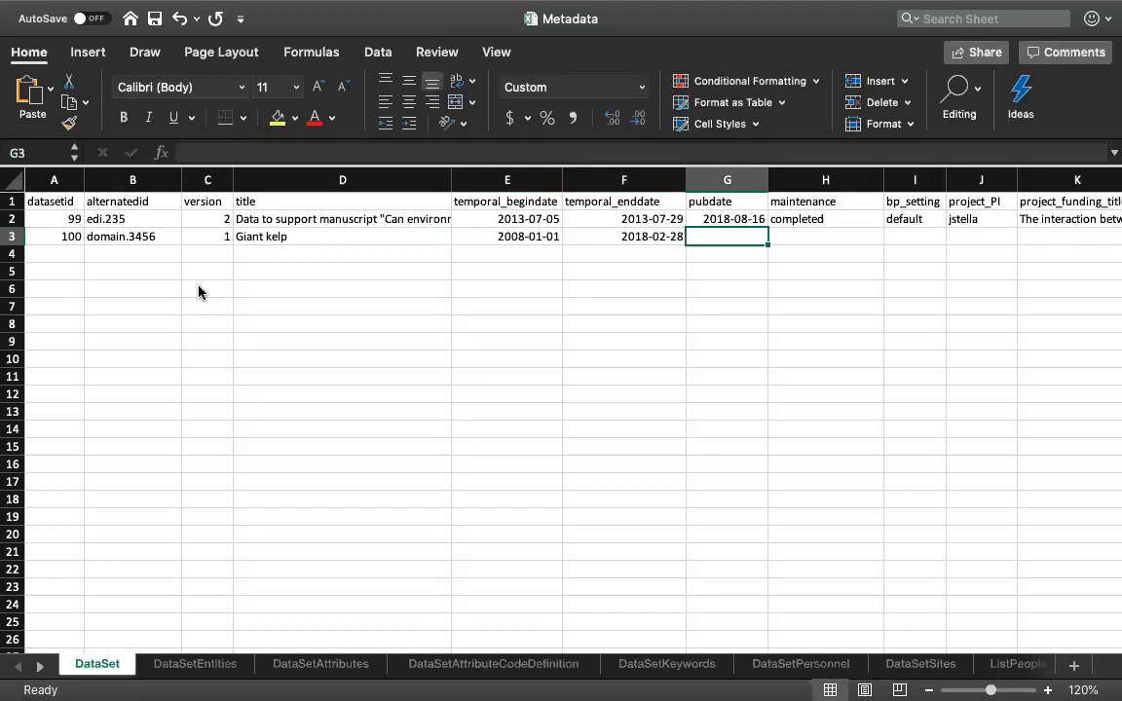
- Set the pubdate of dataset 100 to 2020-07-27
{"action": "type", "text": "2020-07-"}
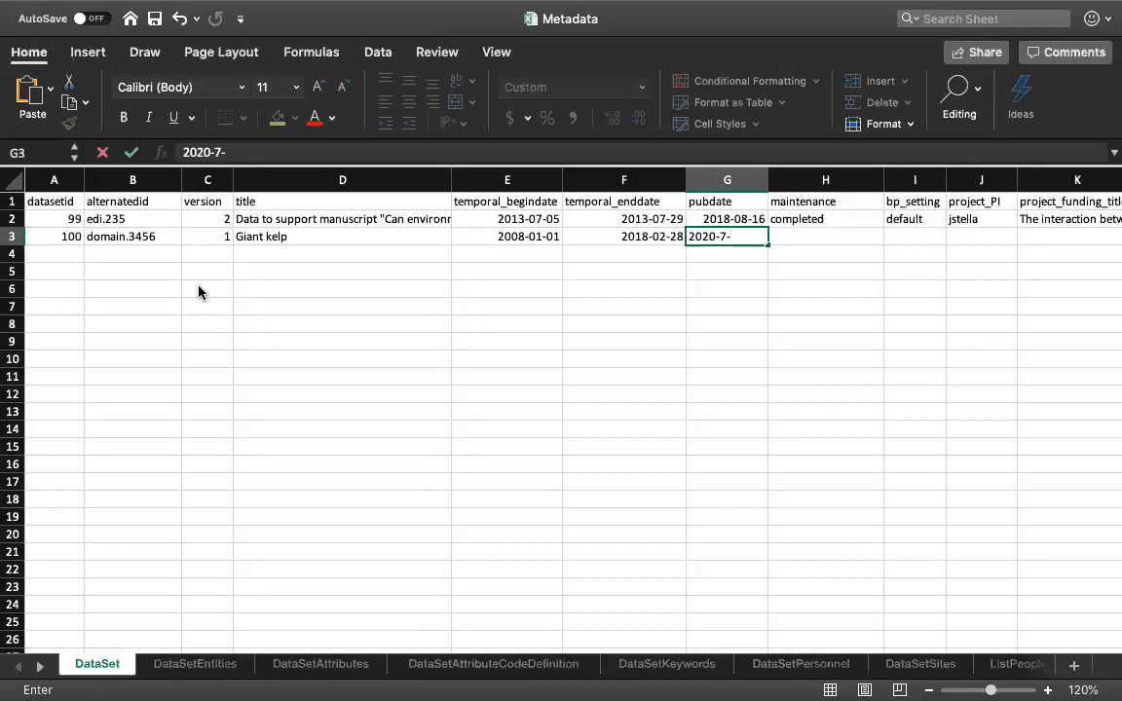
{"action": "type", "text": "27"}
{"action": "key", "text": "Tab"}
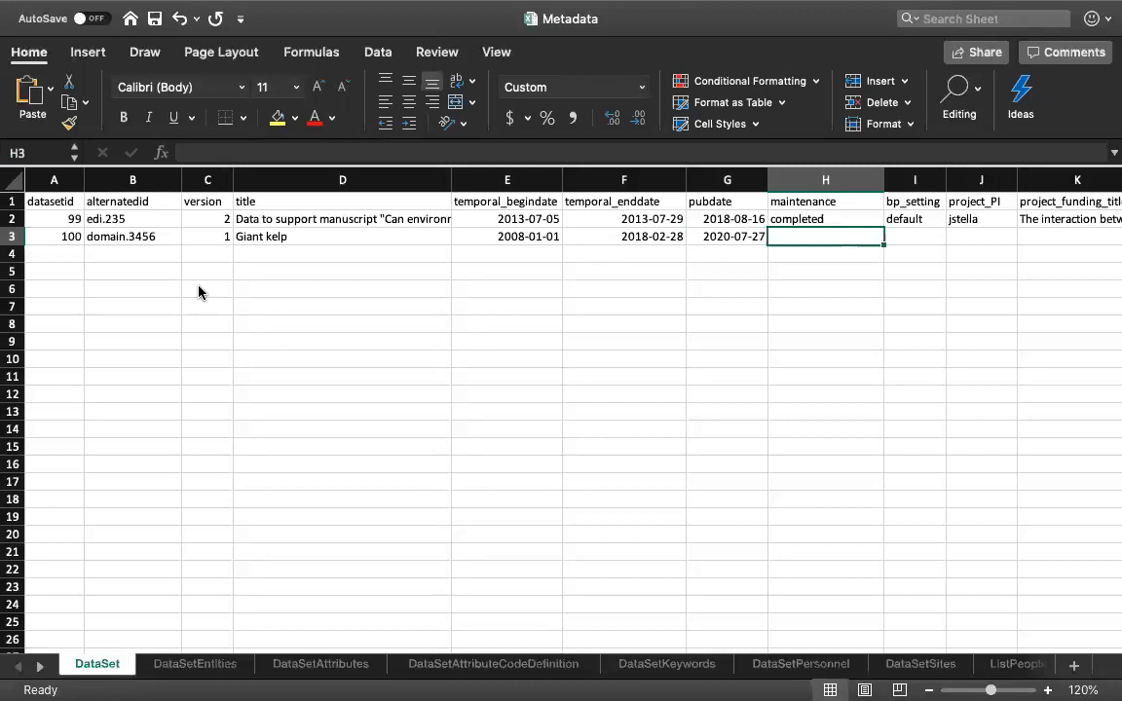
- Enter "on going dataset with annual update" as the maintenance description of dataset 100
{"action": "type", "text": "on going"}
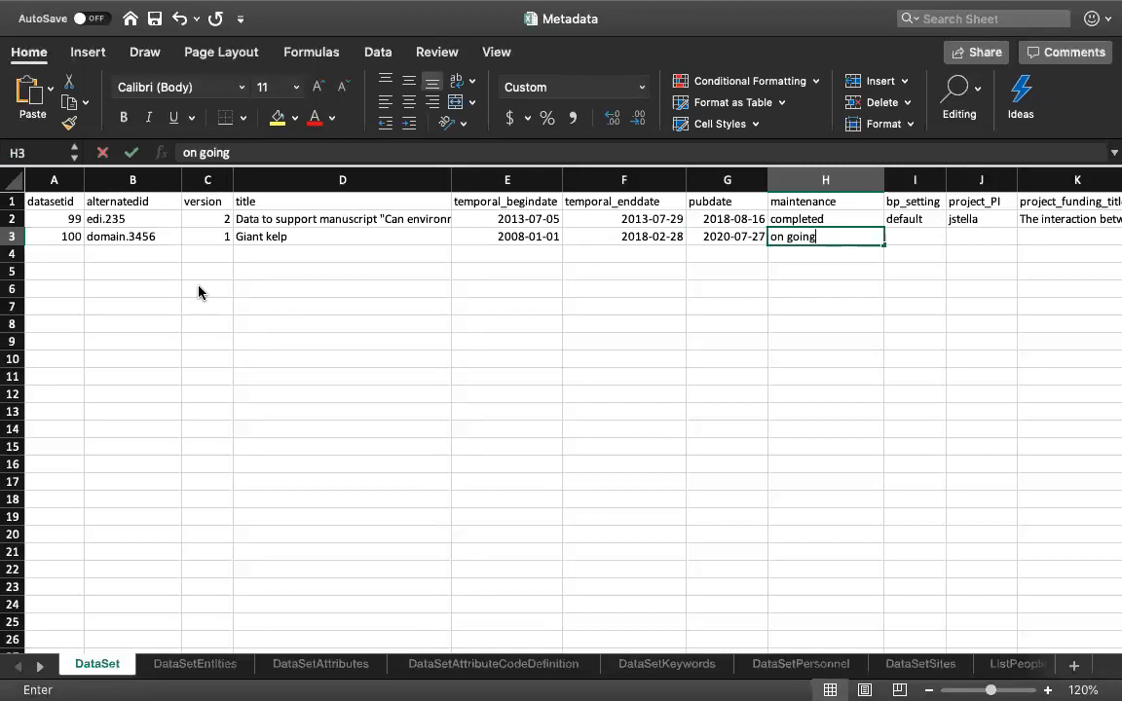
{"action": "type", "text": " dataset with annual update"}
{"action": "key", "text": "Return"}
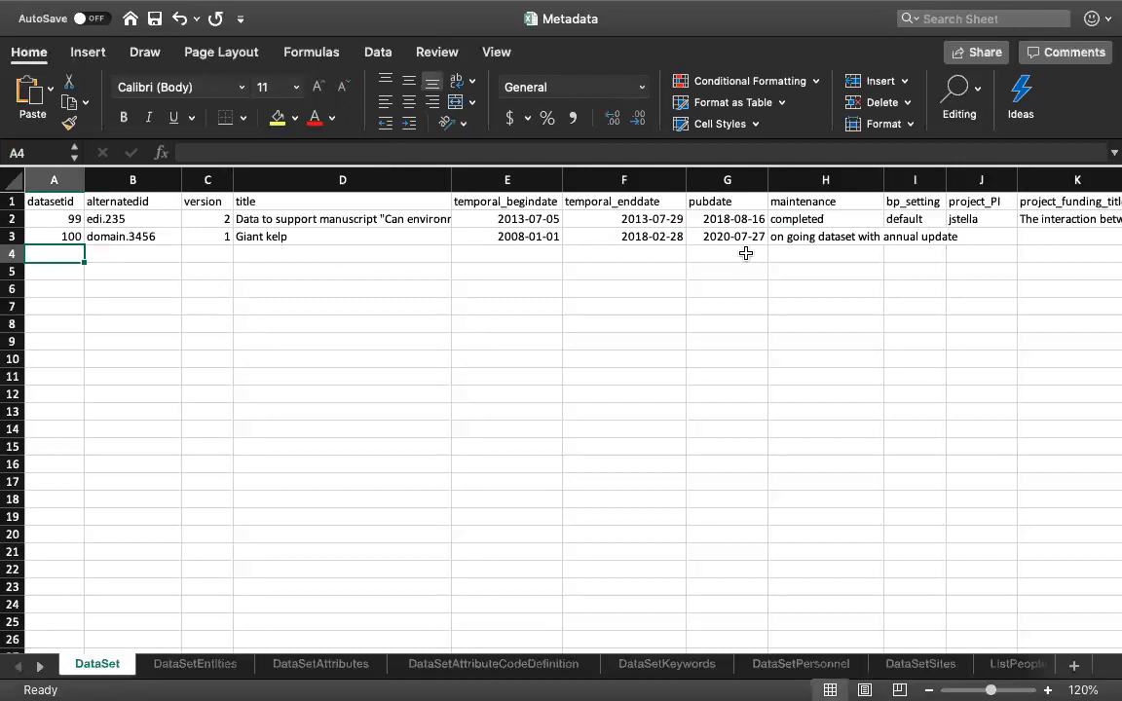
- Examine the bp_setting options and their scope, userid and intellectual_right values on the Boilerplate sheet
{"action": "left_click", "coordinate": [780, 236]}
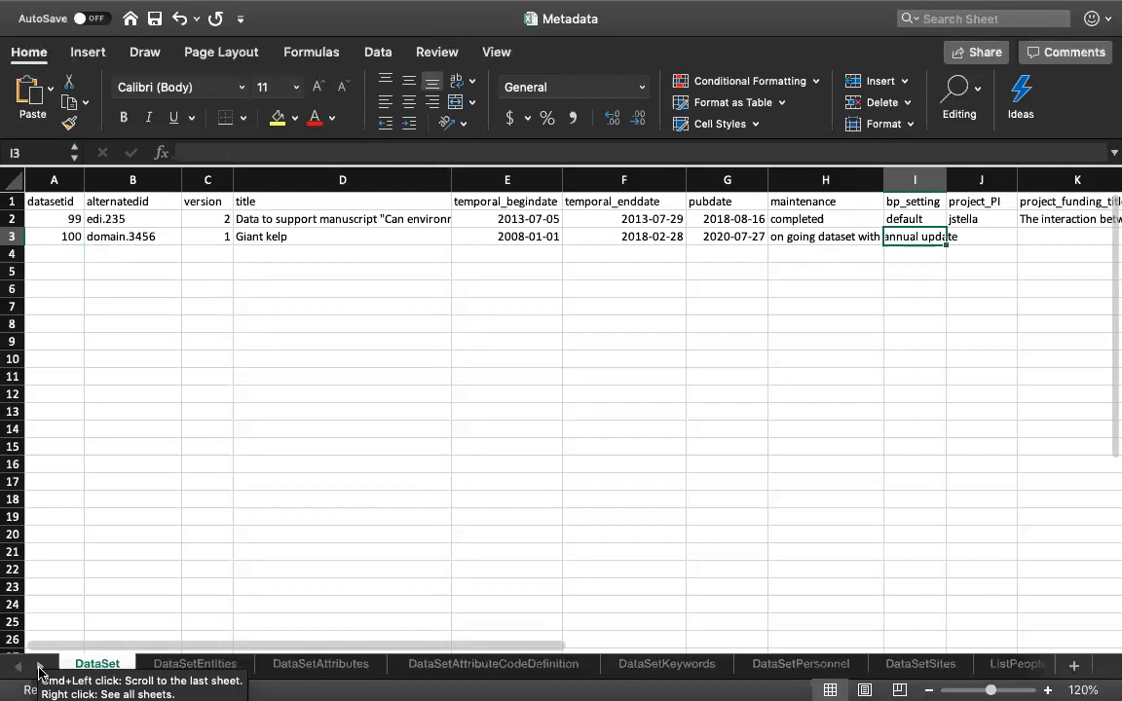
{"action": "left_click", "coordinate": [39, 668]}
{"action": "left_click", "coordinate": [39, 668]}
{"action": "left_click", "coordinate": [39, 668]}
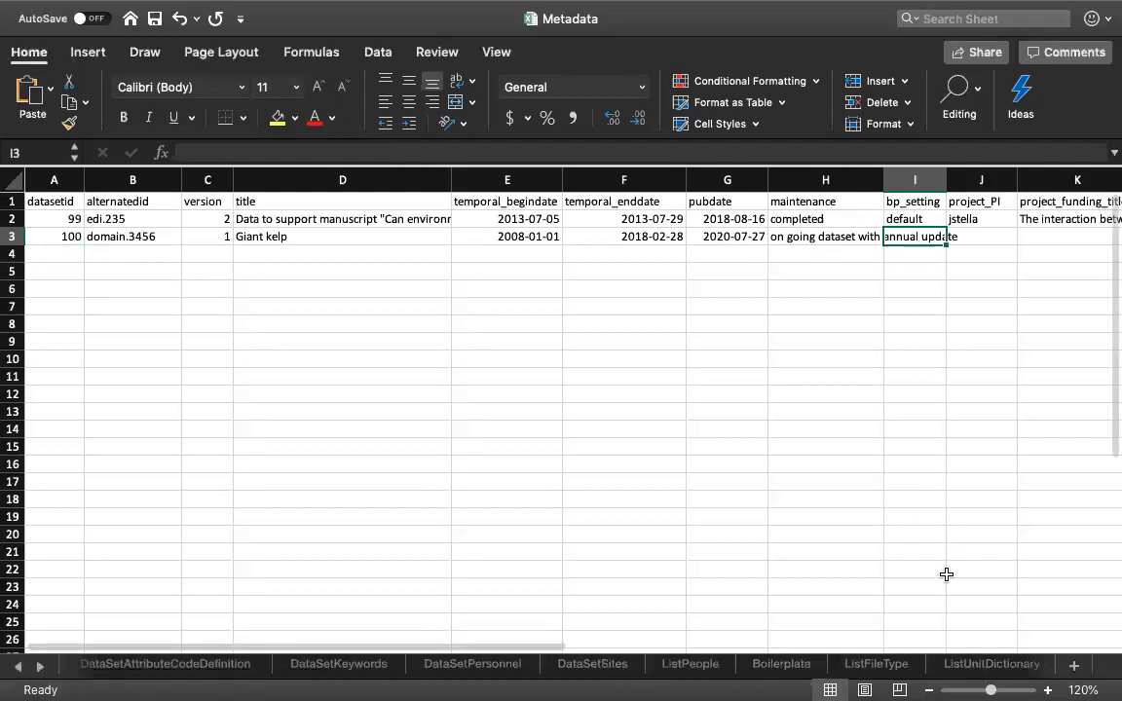
{"action": "left_click", "coordinate": [786, 665]}
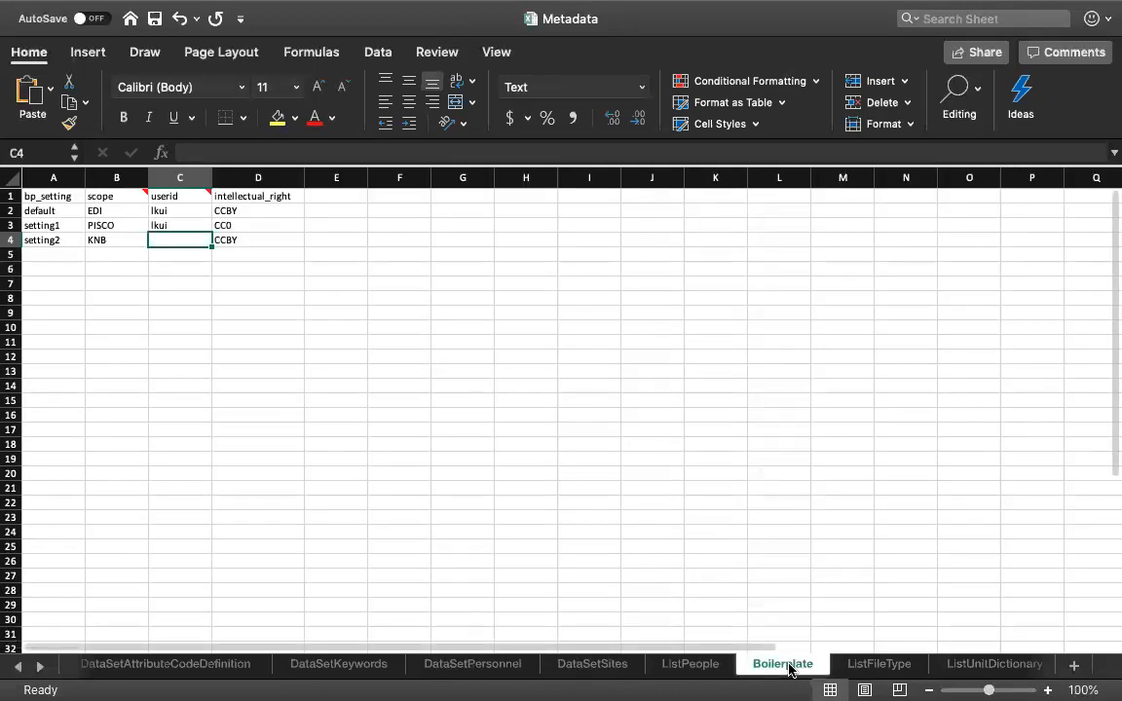
{"action": "left_click", "coordinate": [49, 253]}
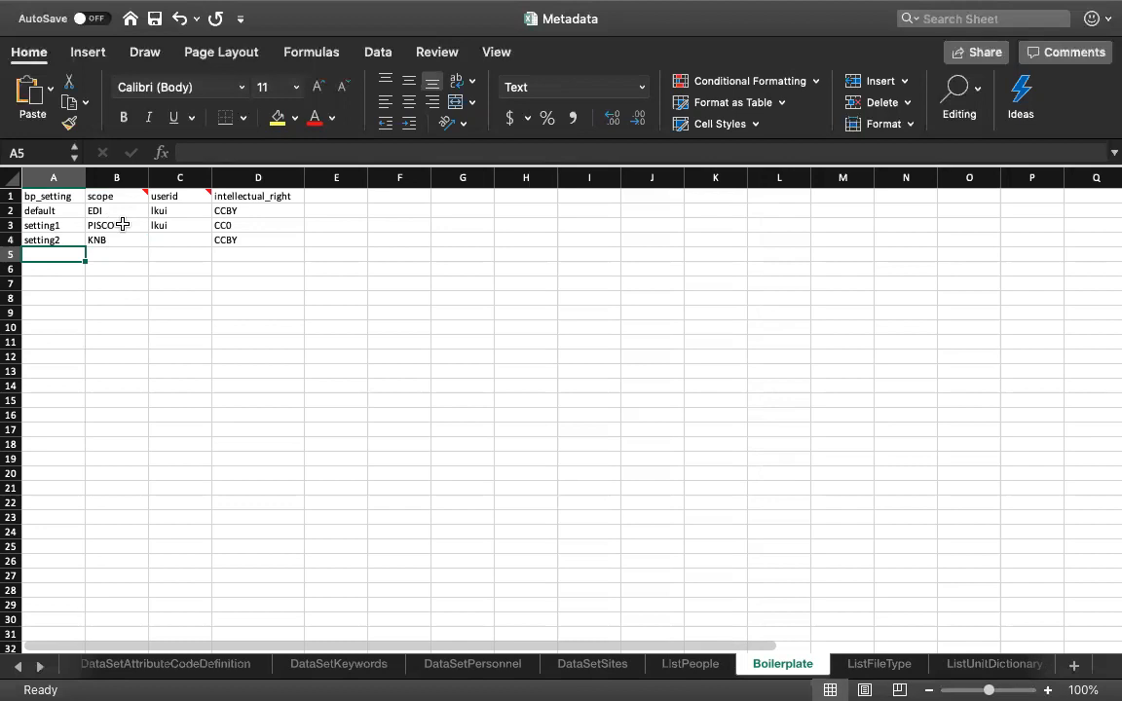
{"action": "left_click", "coordinate": [122, 225]}
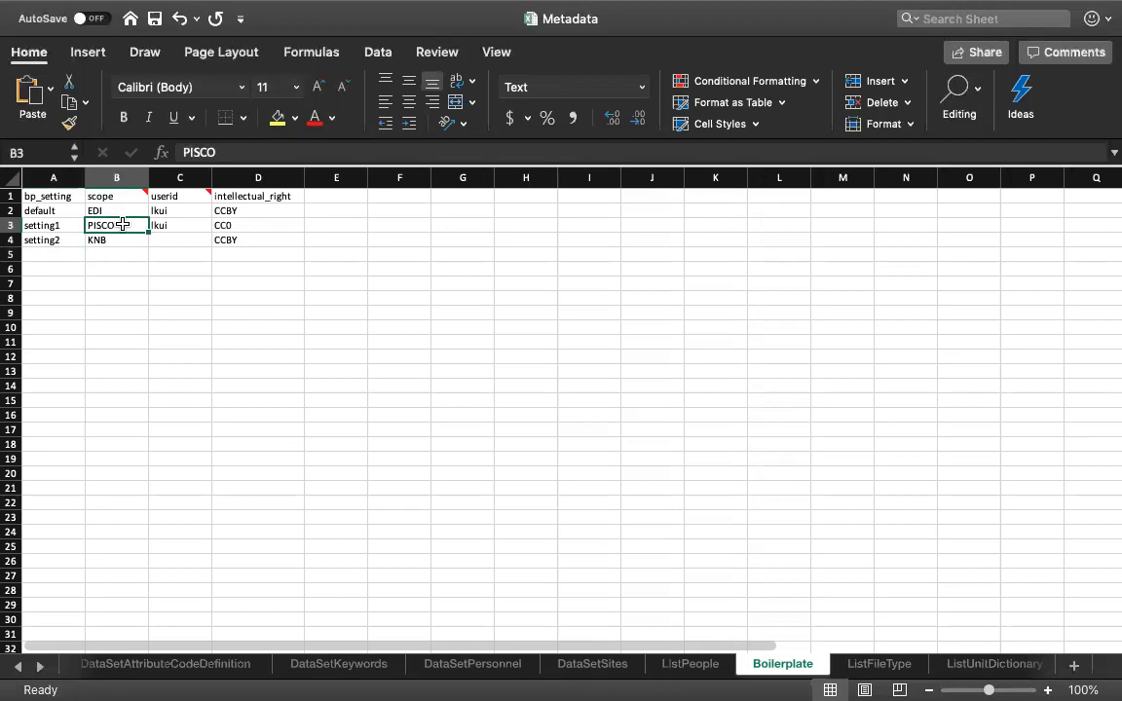
- Clear the scope of setting2 on the Boilerplate sheet, re-enter it as KNB, and save the workbook
{"action": "left_click", "coordinate": [120, 240]}
{"action": "key", "text": "Delete"}
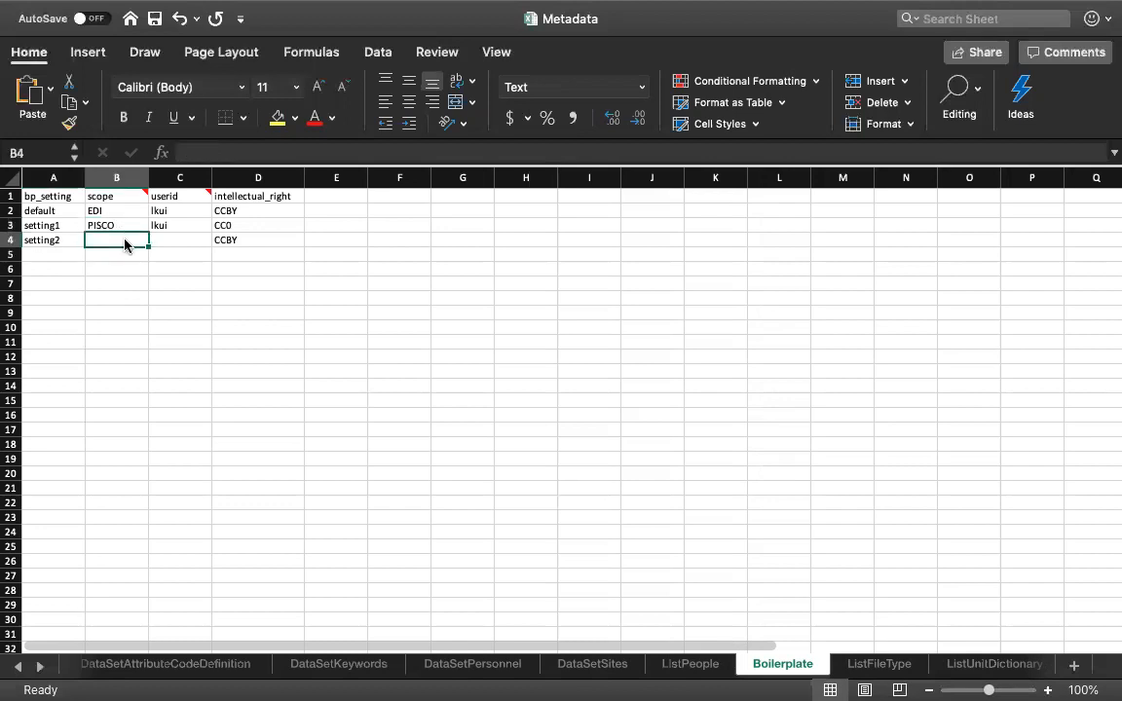
{"action": "left_click", "coordinate": [177, 242]}
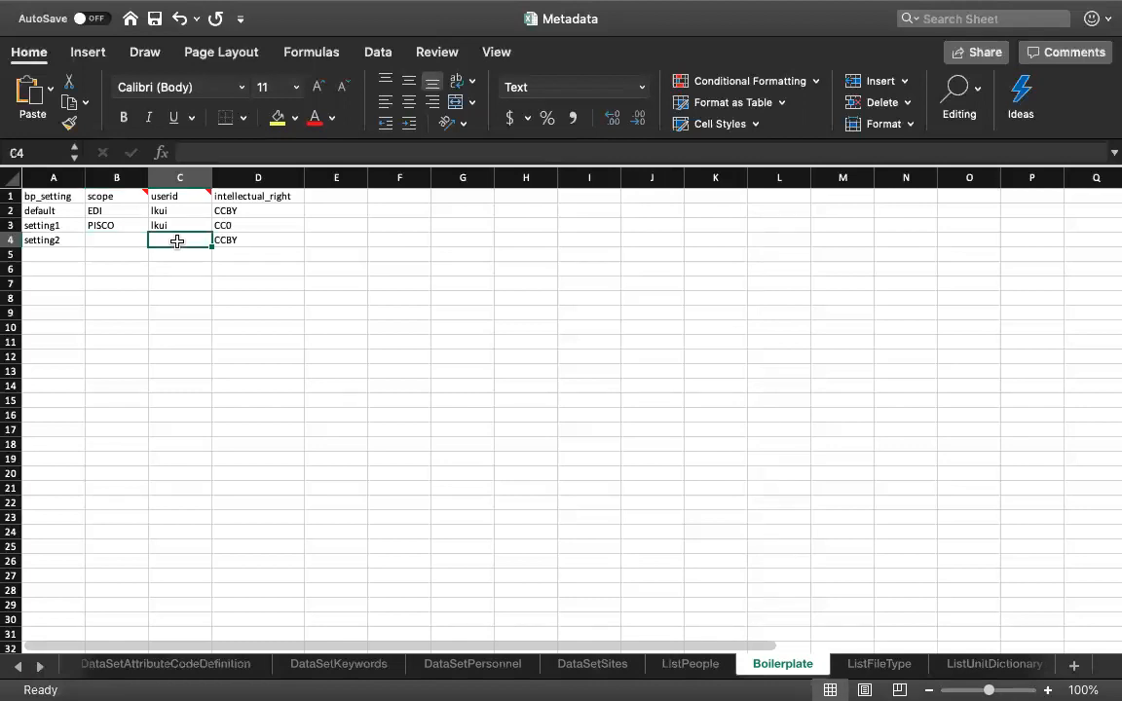
{"action": "left_click", "coordinate": [116, 238]}
{"action": "type", "text": "KNB"}
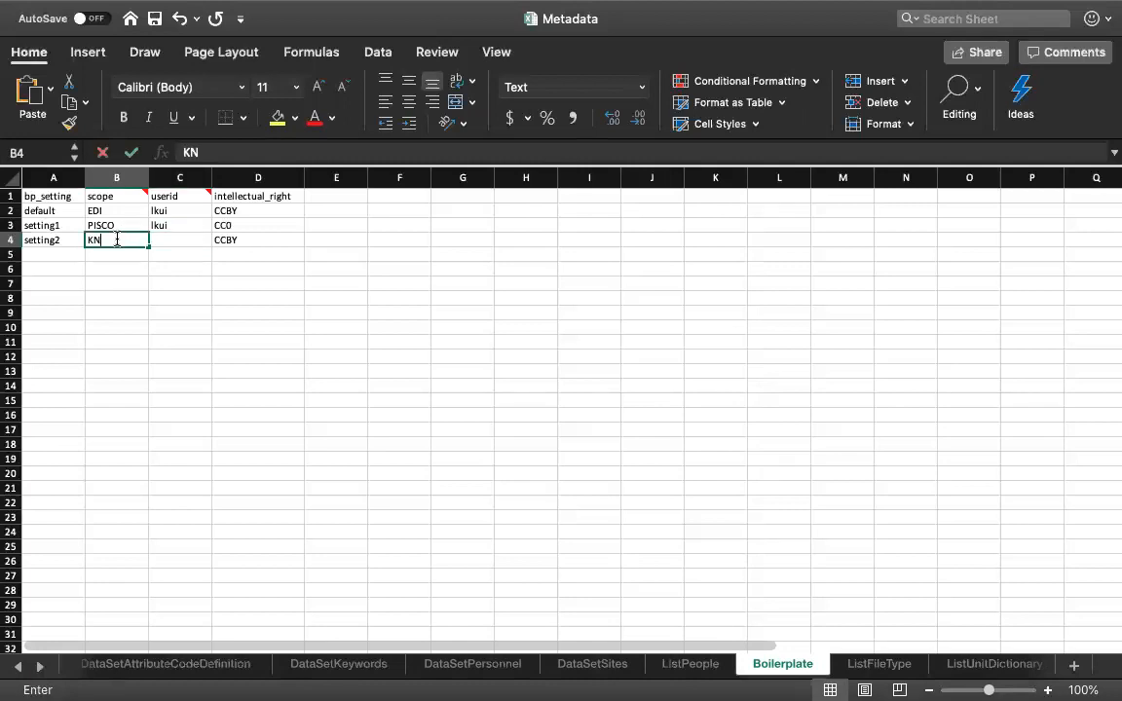
{"action": "left_click", "coordinate": [166, 242]}
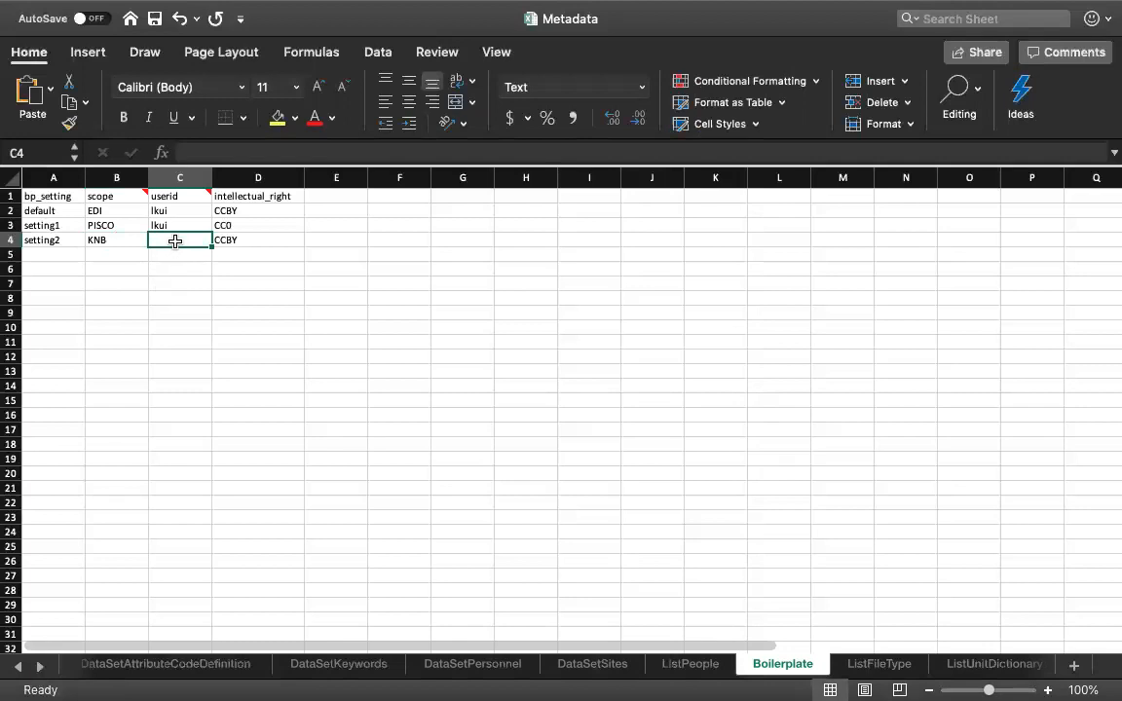
{"action": "left_click", "coordinate": [247, 238]}
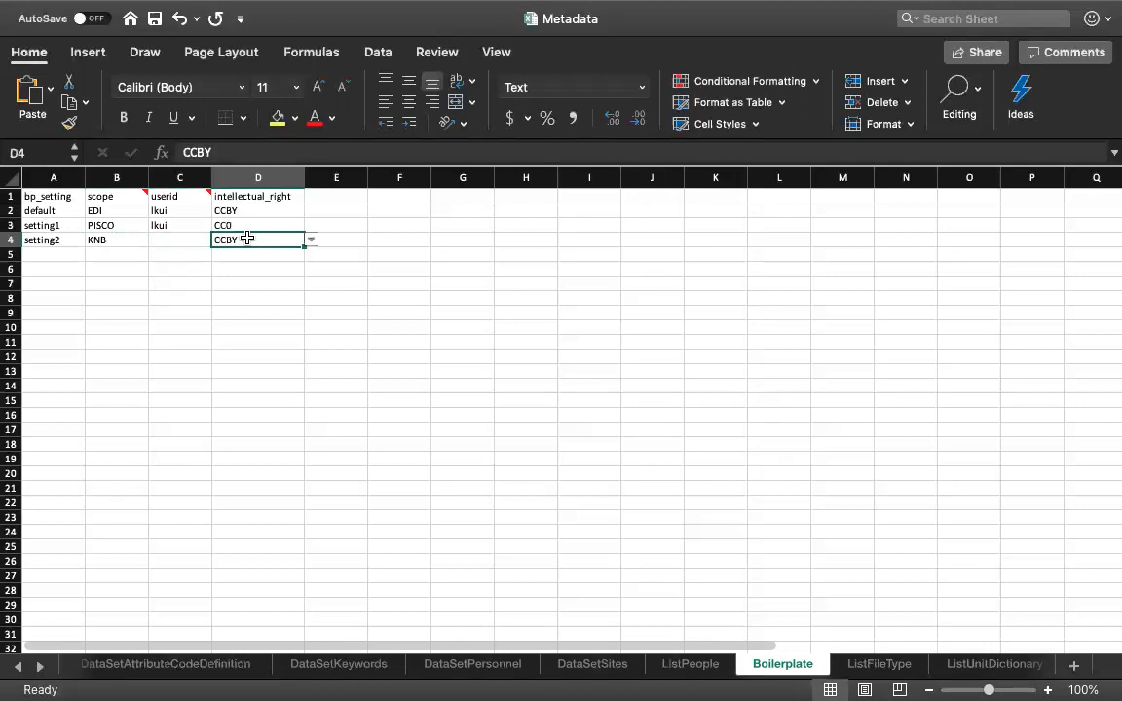
{"action": "left_click", "coordinate": [238, 265]}
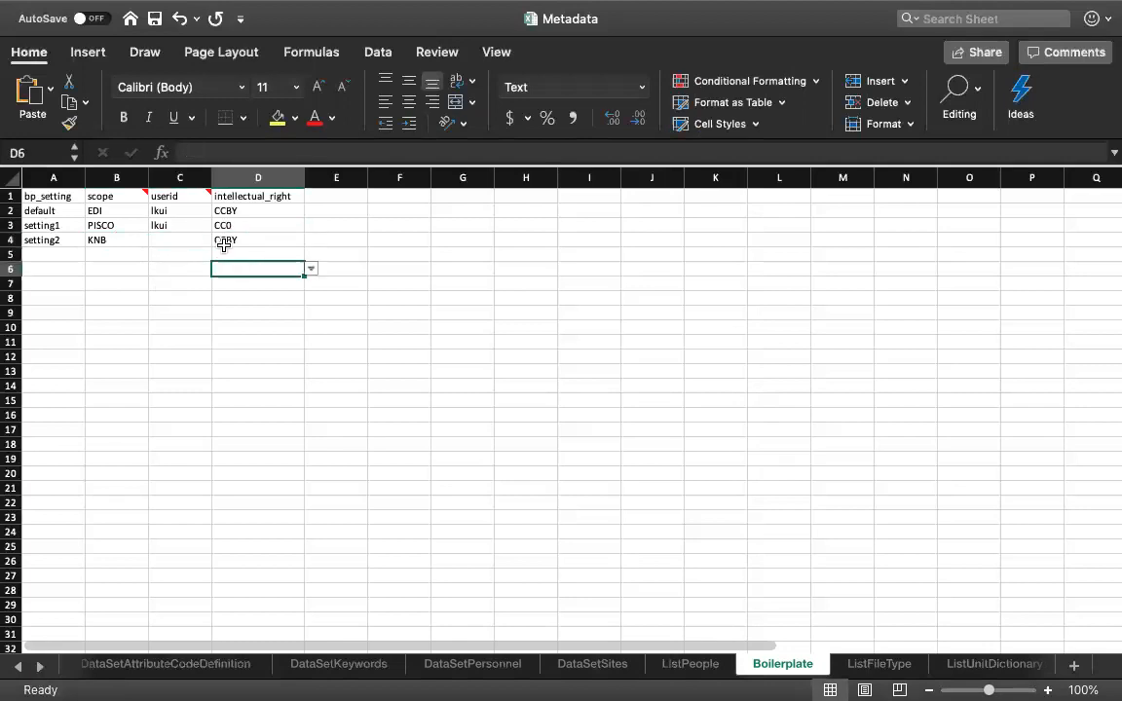
{"action": "left_click", "coordinate": [156, 18]}
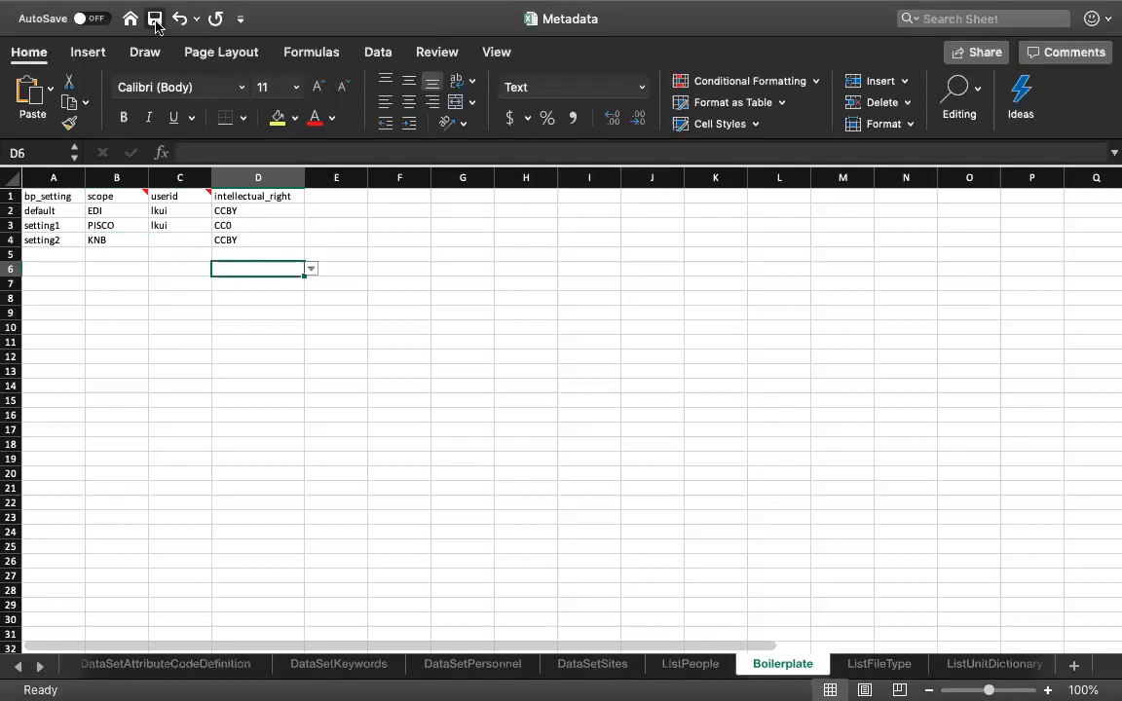
- Set the bp_setting of dataset 100 to setting2 on the DataSet sheet
{"action": "left_click", "coordinate": [49, 240]}
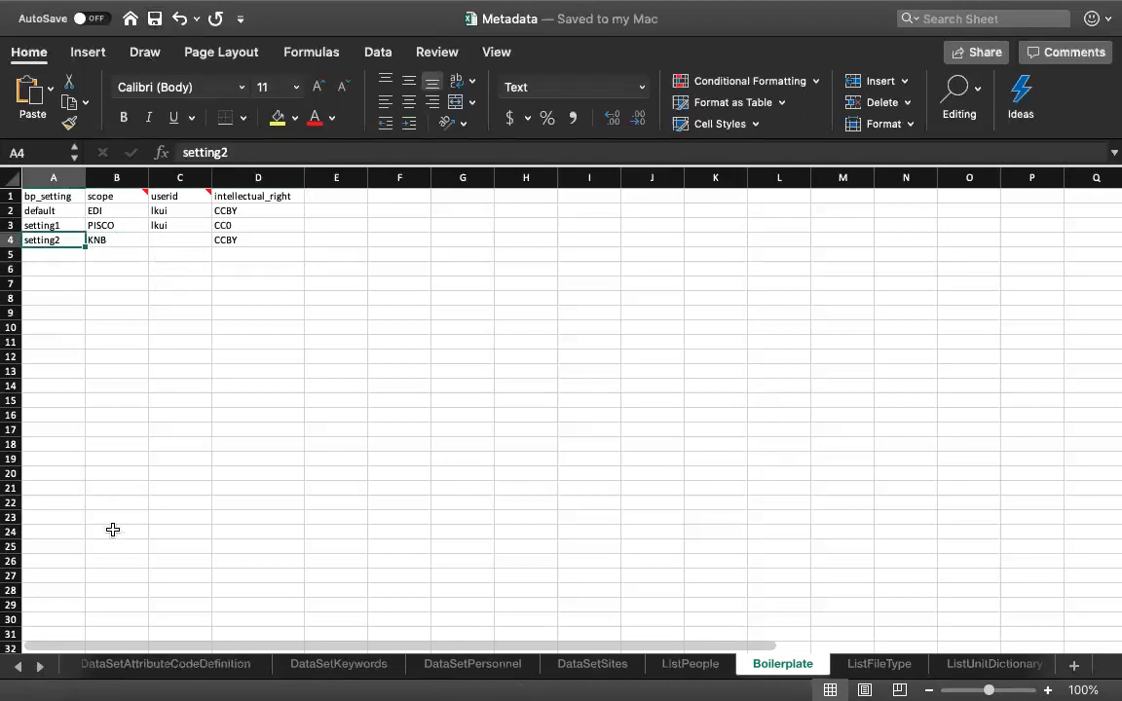
{"action": "left_click", "coordinate": [20, 667]}
{"action": "left_click", "coordinate": [19, 667]}
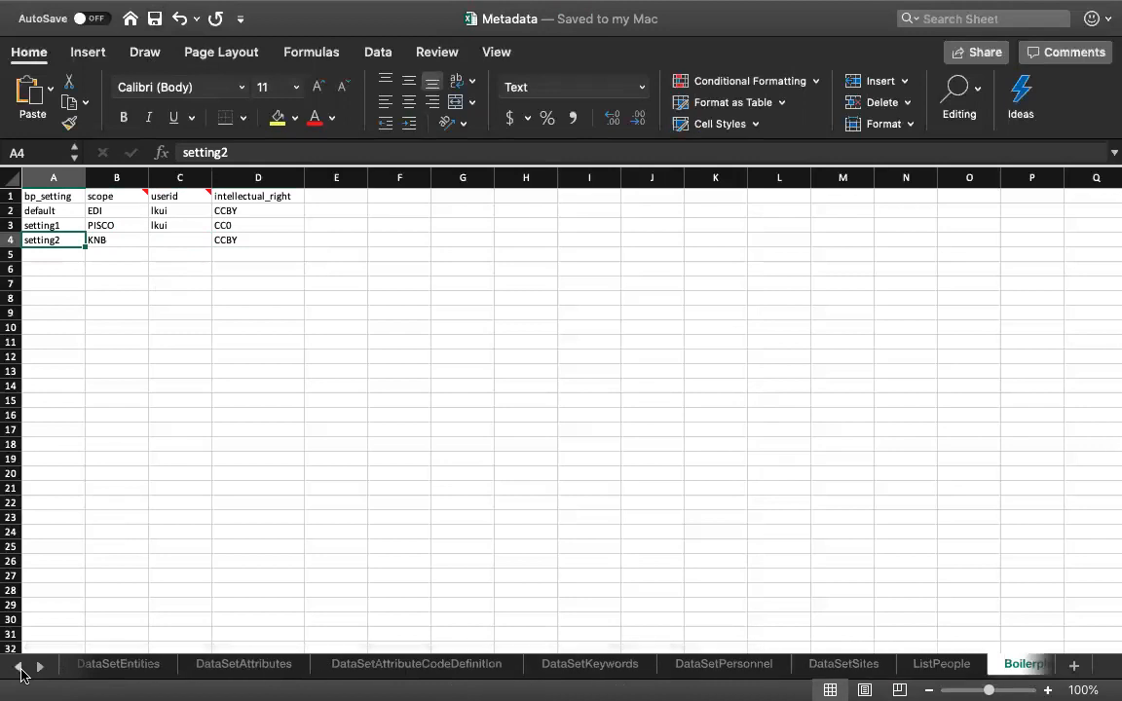
{"action": "left_click", "coordinate": [20, 667]}
{"action": "left_click", "coordinate": [90, 671]}
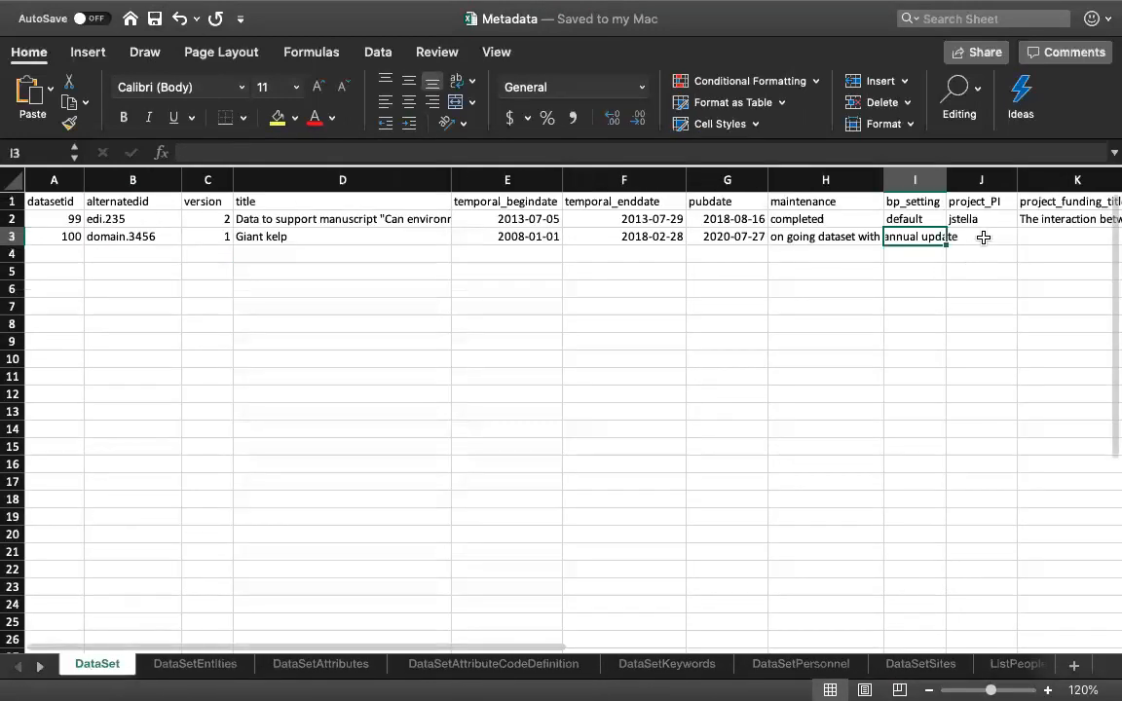
{"action": "type", "text": "setting2"}
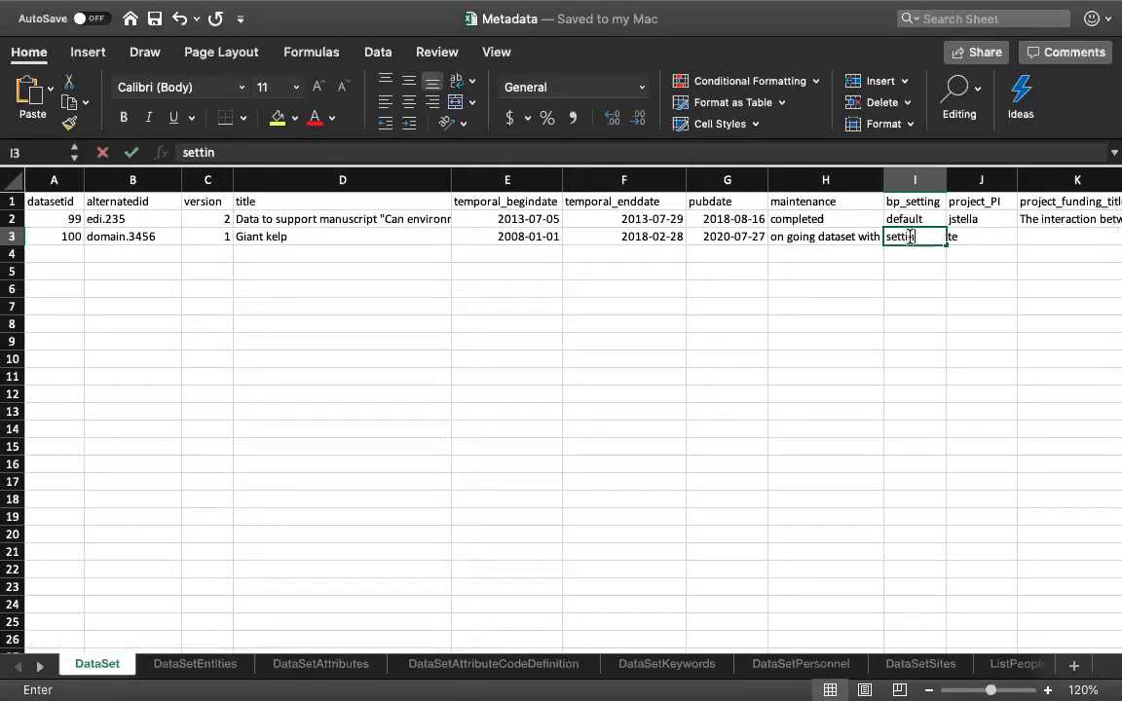
{"action": "key", "text": "Tab"}
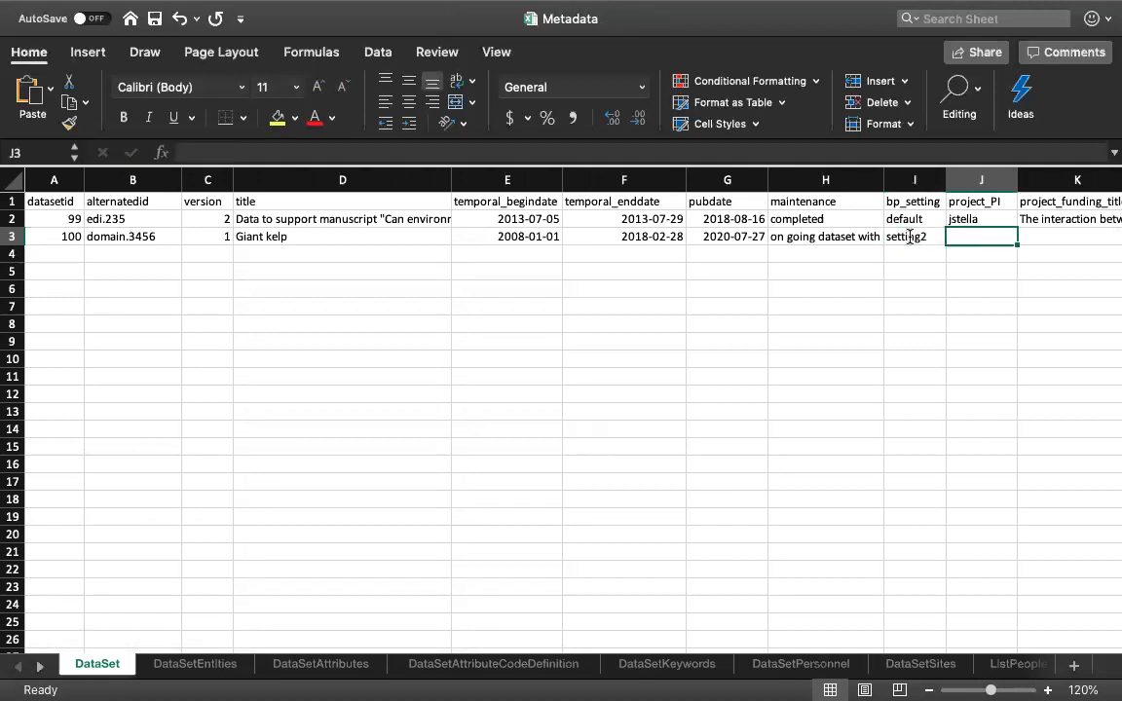
- Enter the principal investigator's user ID as the project_PI of dataset 100
{"action": "scroll", "coordinate": [867, 291], "scroll_direction": "right", "scroll_amount": 1}
{"action": "scroll", "coordinate": [868, 290], "scroll_direction": "right", "scroll_amount": 5}
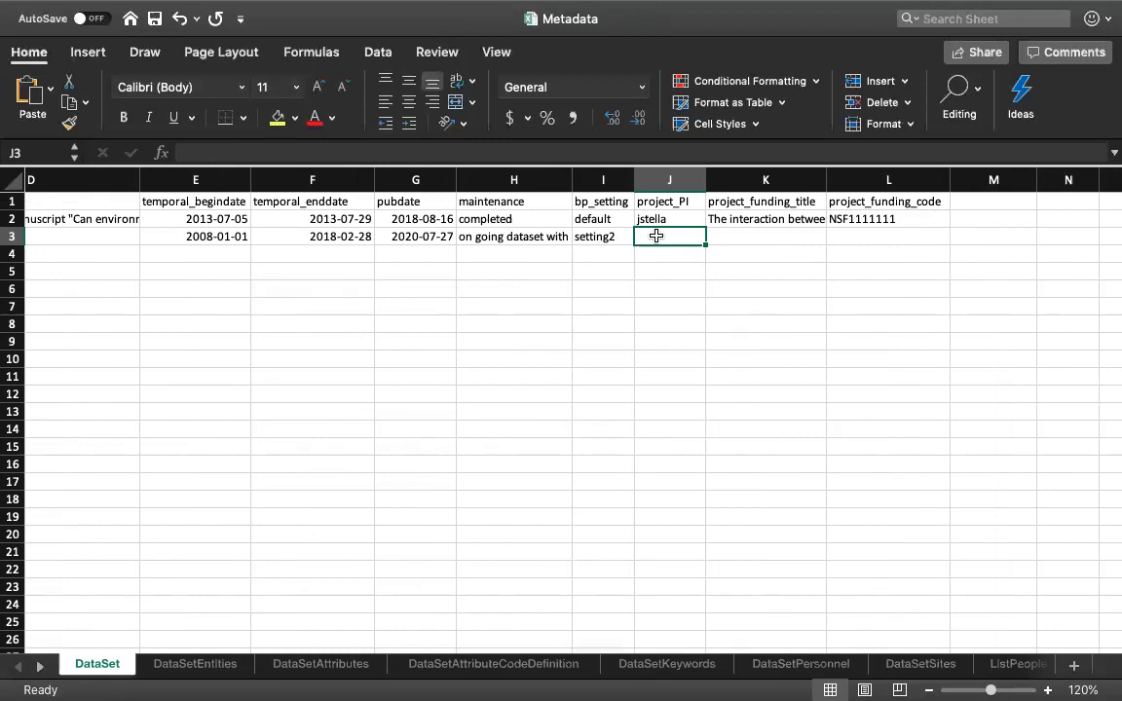
{"action": "type", "text": "lkui"}
{"action": "key", "text": "Tab"}
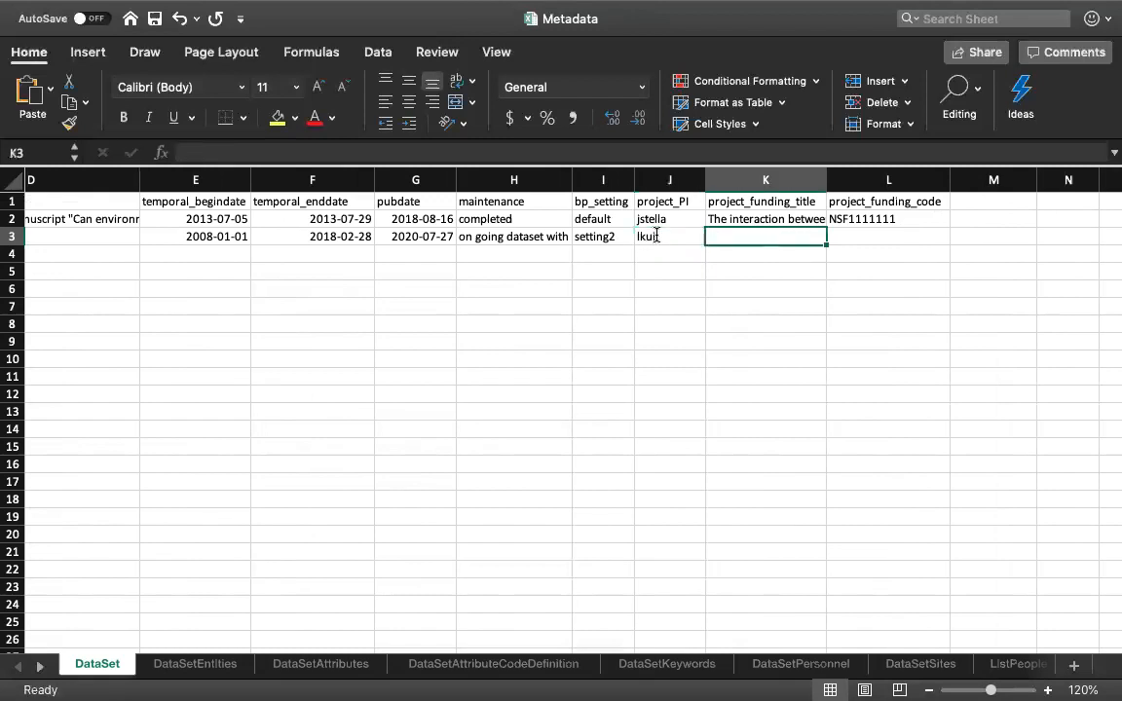
- Enter "funding title" as dataset 100's project_funding_title and NSF00000 as its project_funding_code
{"action": "type", "text": "funding title"}
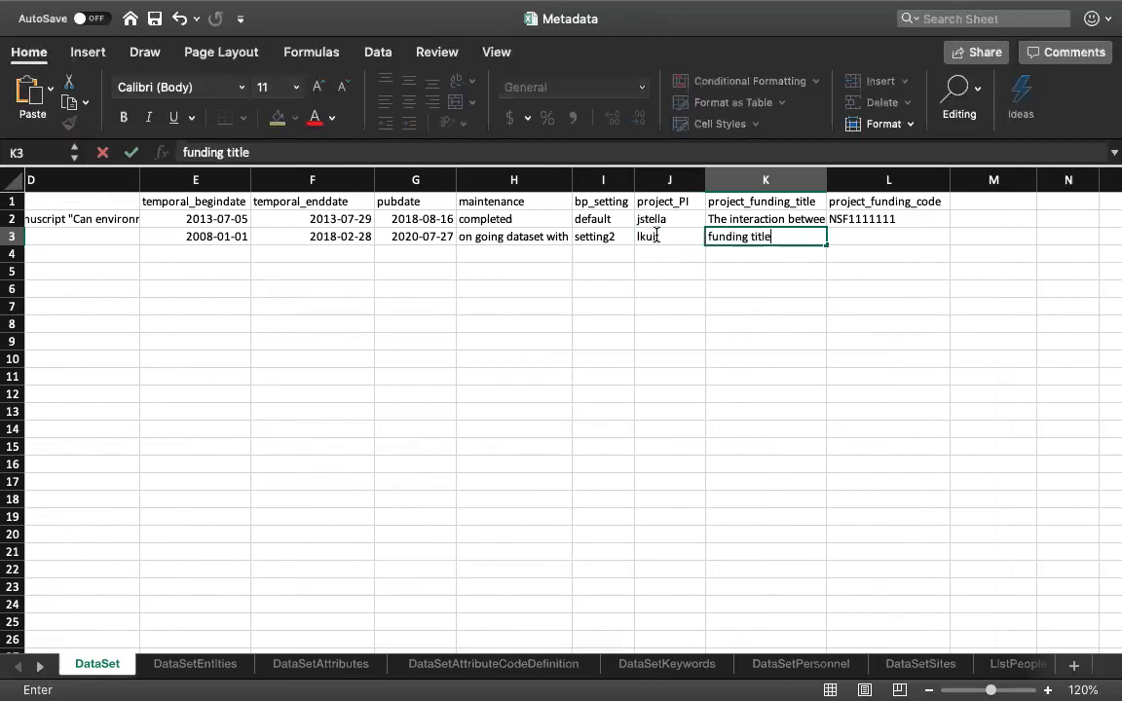
{"action": "key", "text": "Tab"}
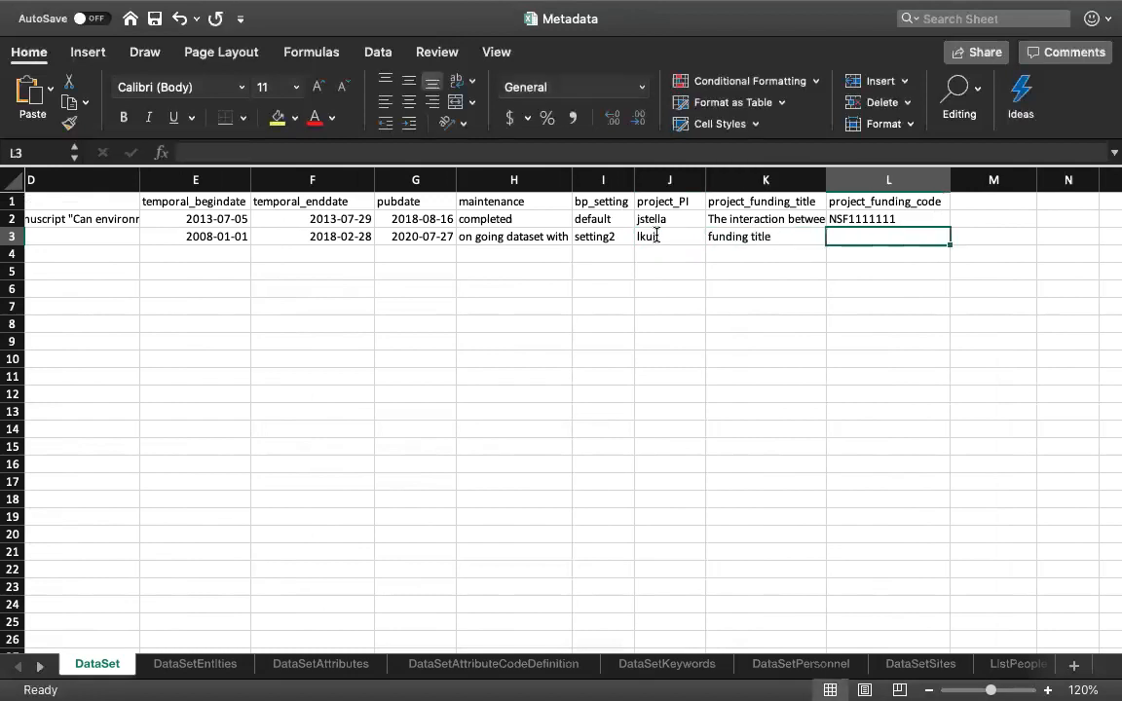
{"action": "type", "text": "NSF"}
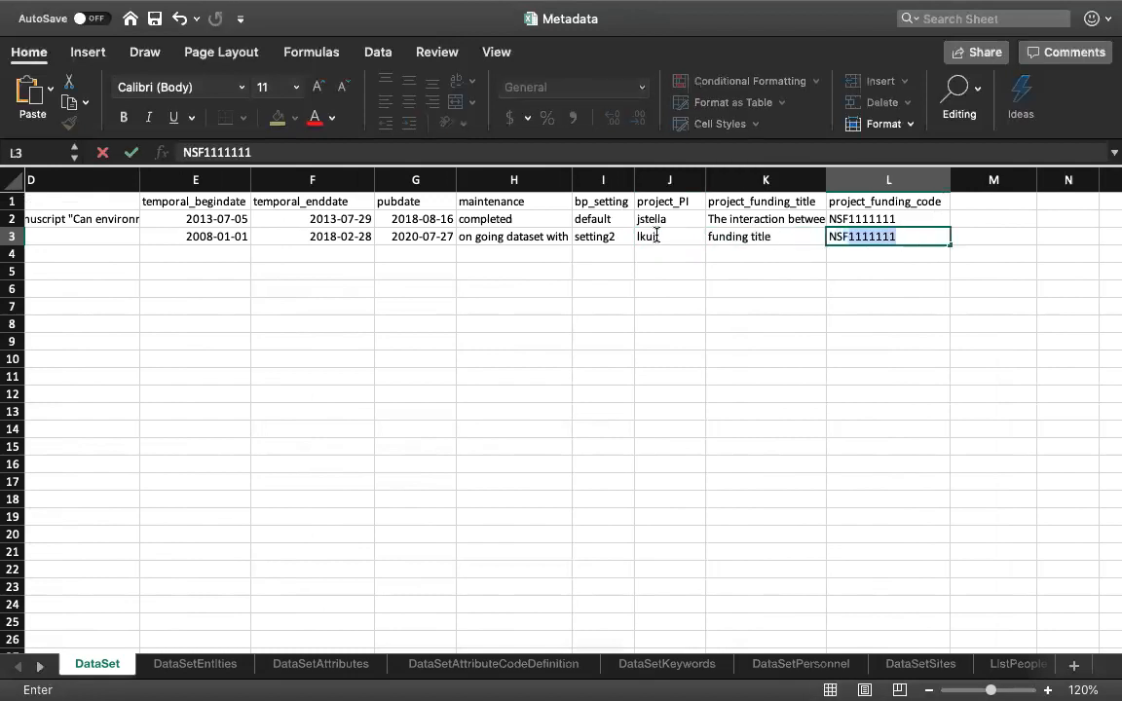
{"action": "type", "text": "00000"}
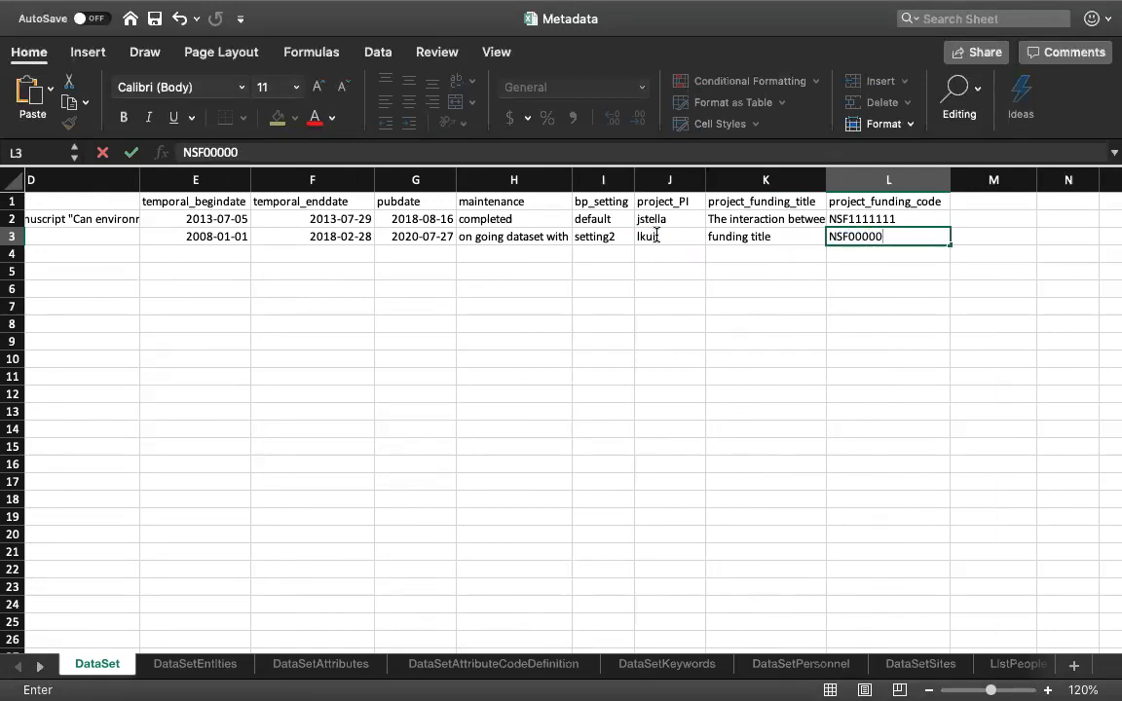
{"action": "key", "text": "Return"}
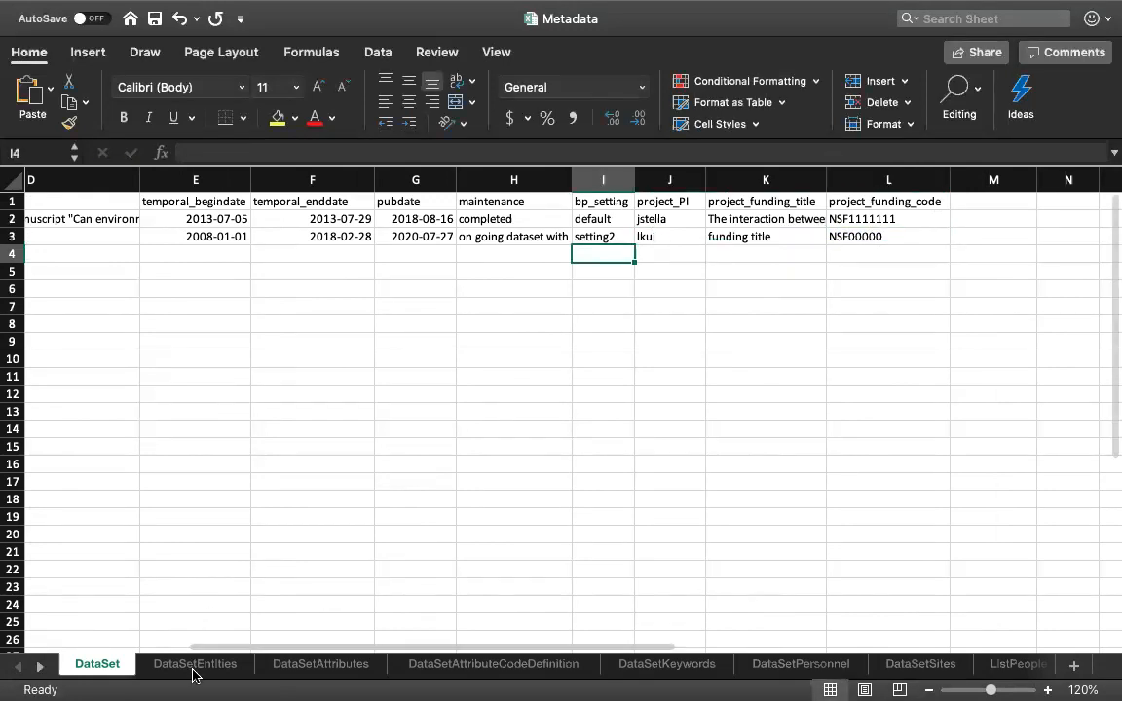
- Add an entity row for dataset 100 on the DataSetEntities sheet with entity_position 1 and entitytype dataTable
{"action": "left_click", "coordinate": [195, 666]}
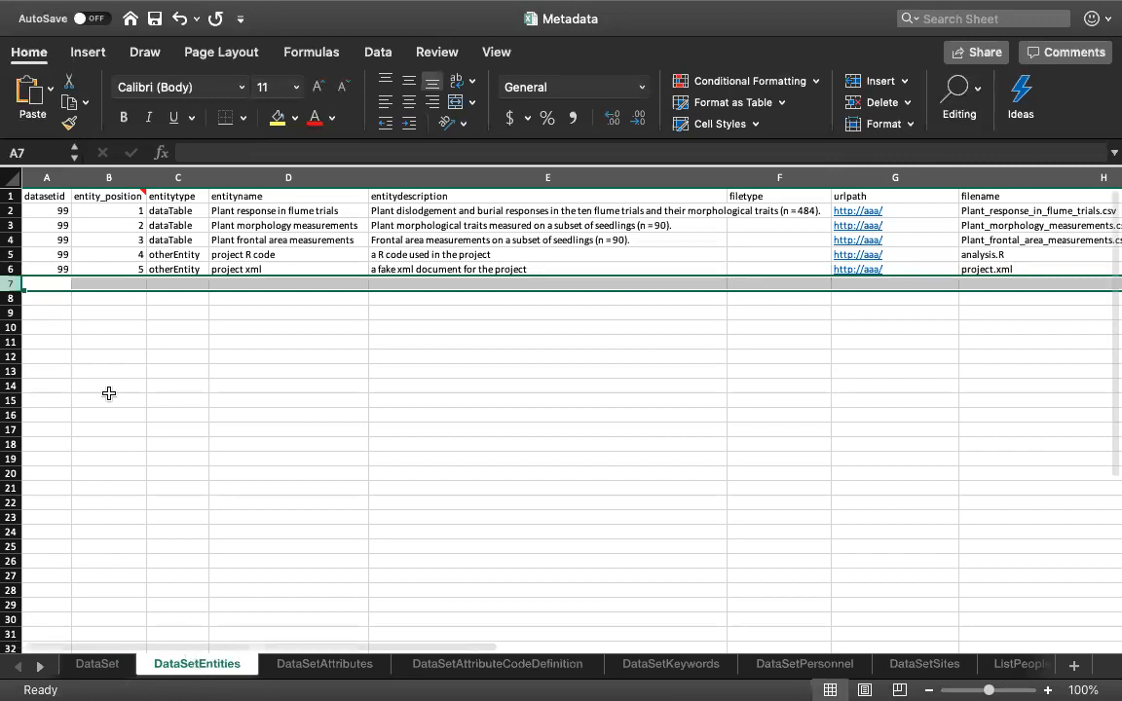
{"action": "left_click", "coordinate": [44, 280]}
{"action": "type", "text": "100"}
{"action": "key", "text": "Tab"}
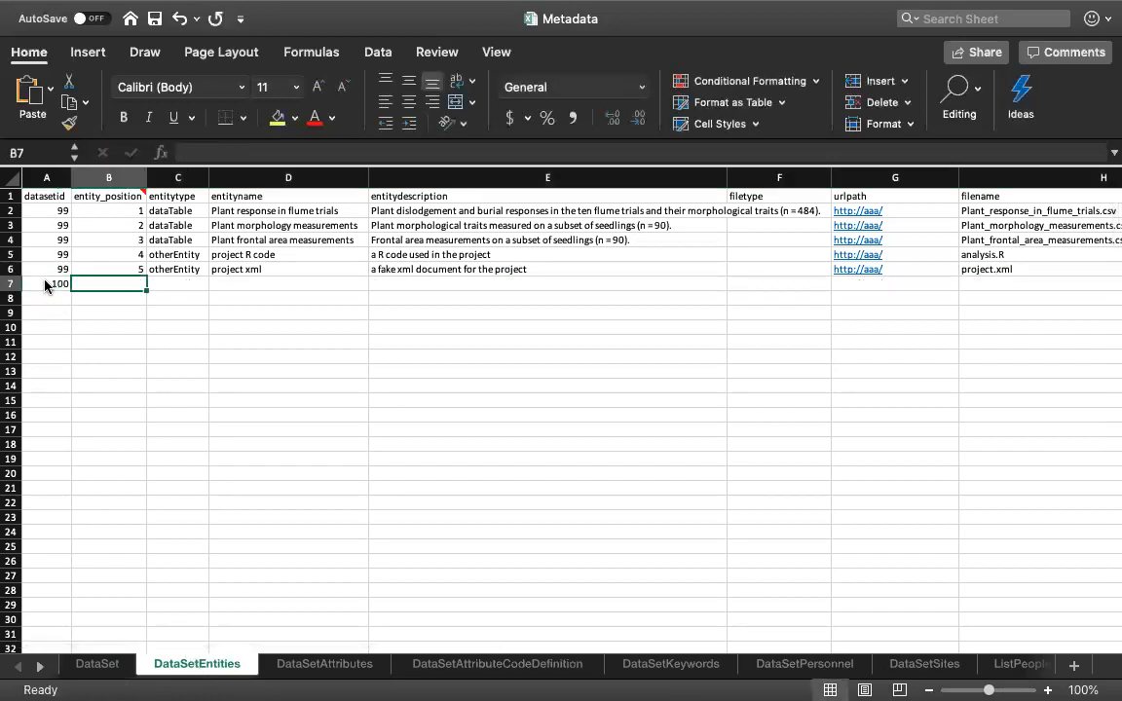
{"action": "type", "text": "1"}
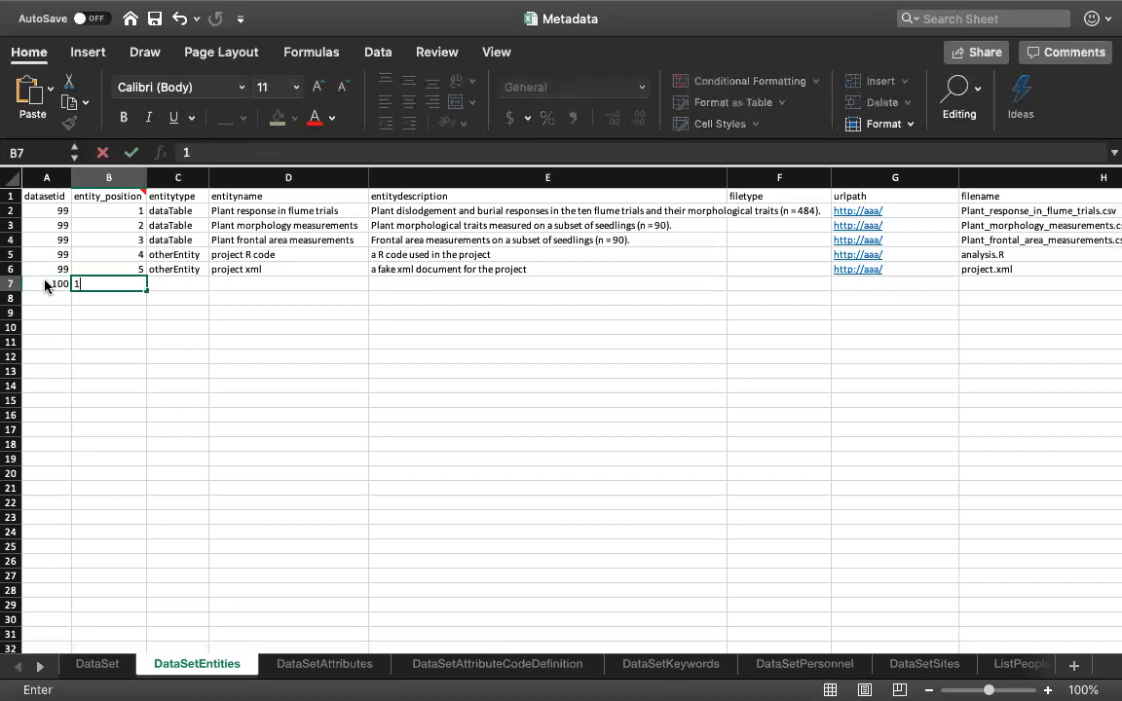
{"action": "left_click", "coordinate": [165, 283]}
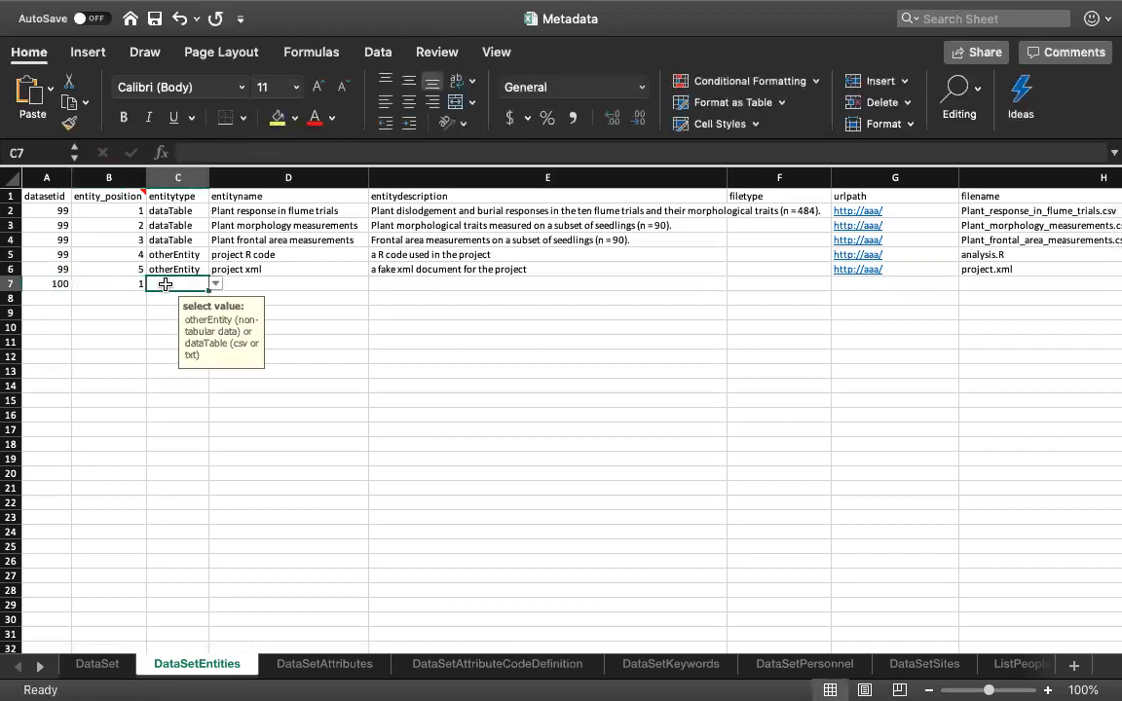
{"action": "left_click", "coordinate": [217, 284]}
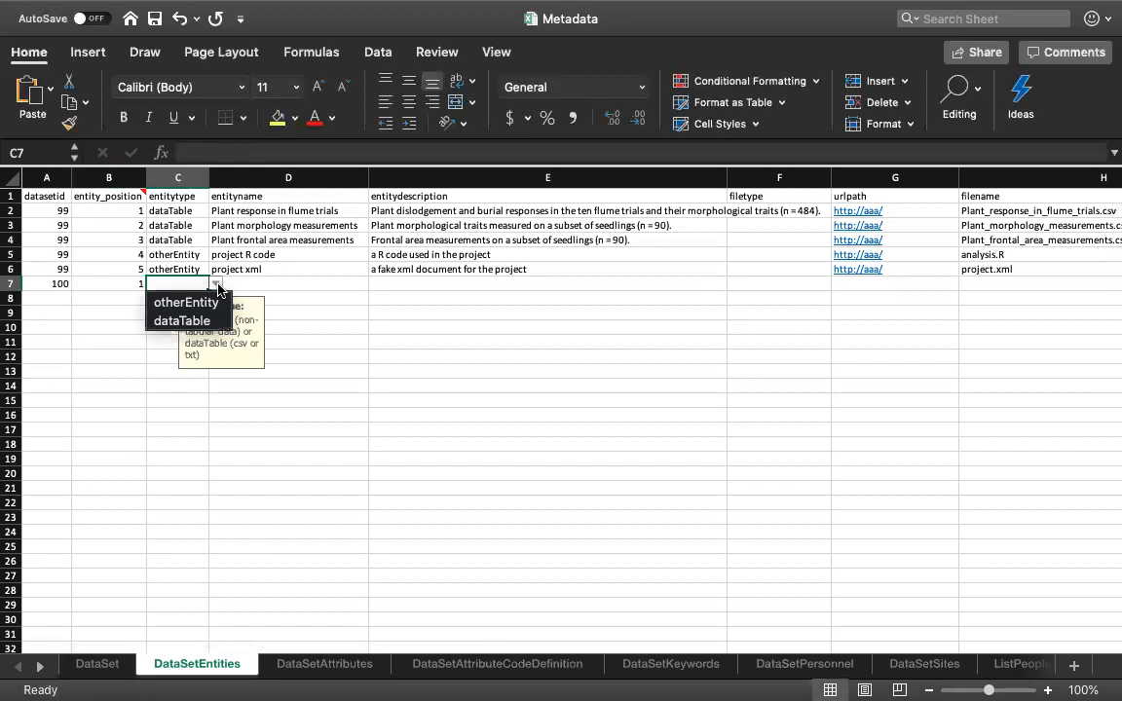
{"action": "left_click", "coordinate": [182, 320]}
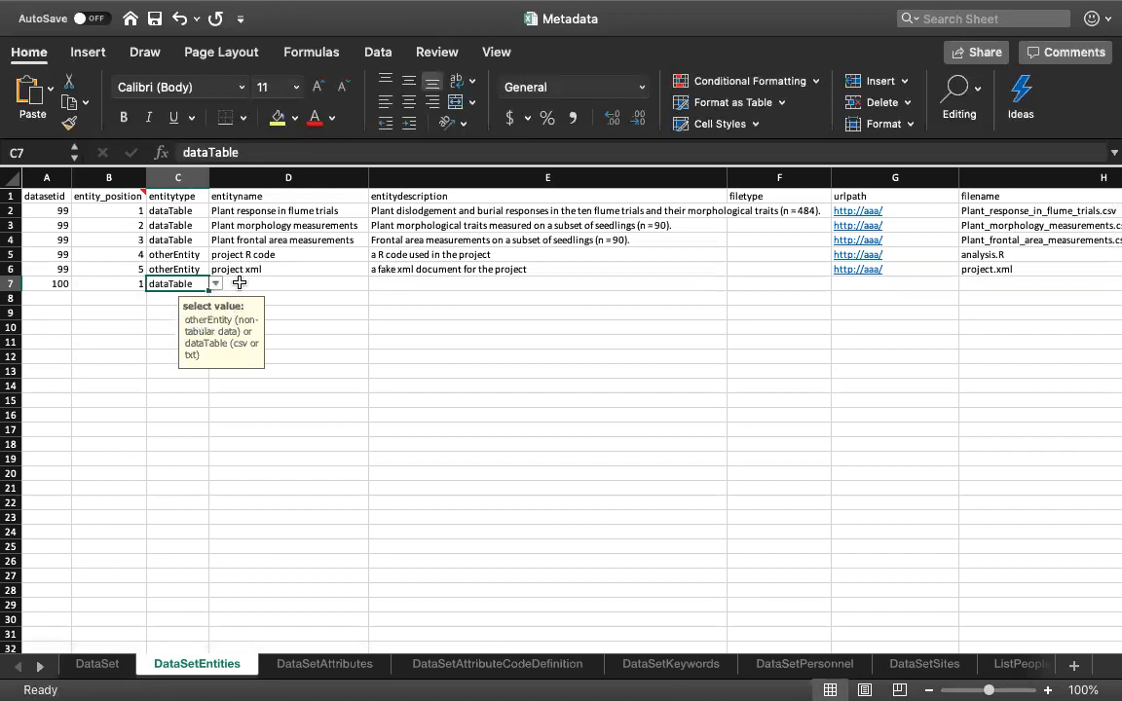
- Enter "Giant kelp" as the entityname and "giant kelp count" as the entitydescription of dataset 100's entity
{"action": "left_click", "coordinate": [239, 282]}
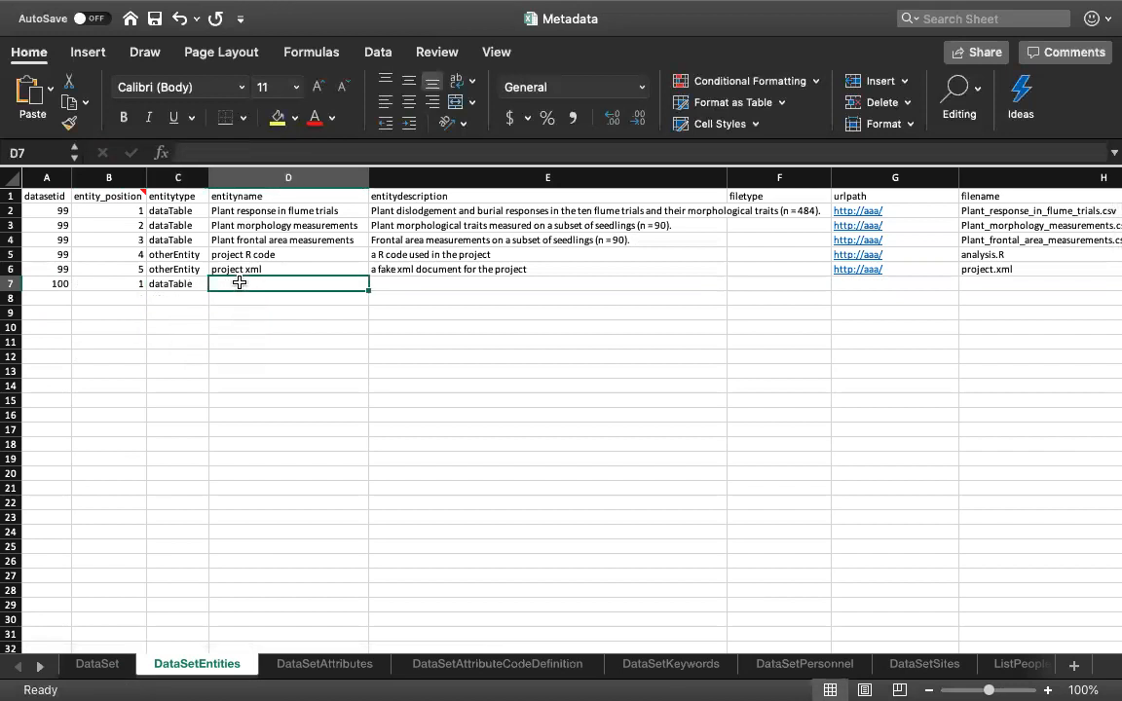
{"action": "type", "text": "G"}
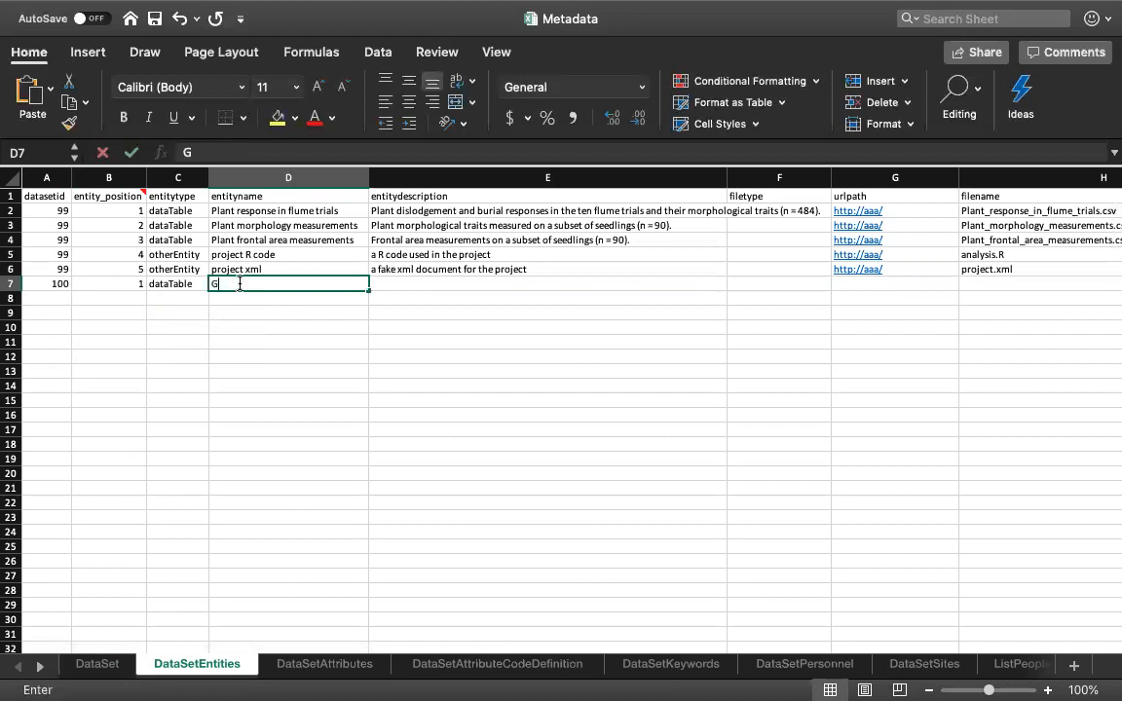
{"action": "type", "text": "iant kelp"}
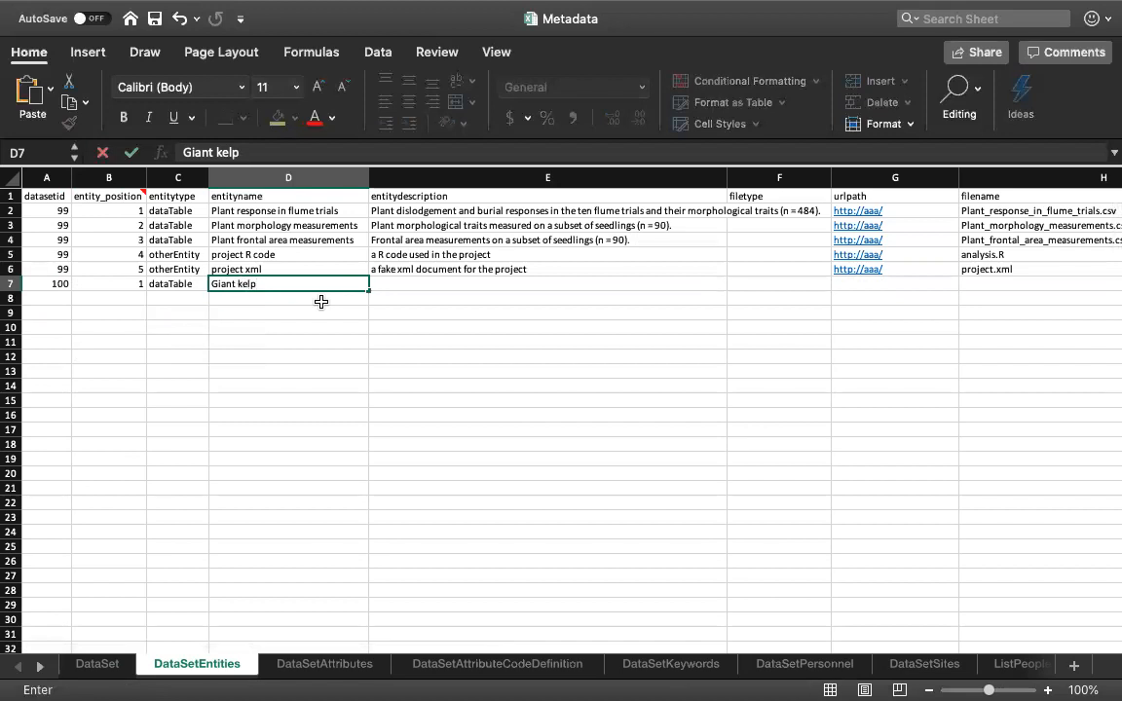
{"action": "key", "text": "Tab"}
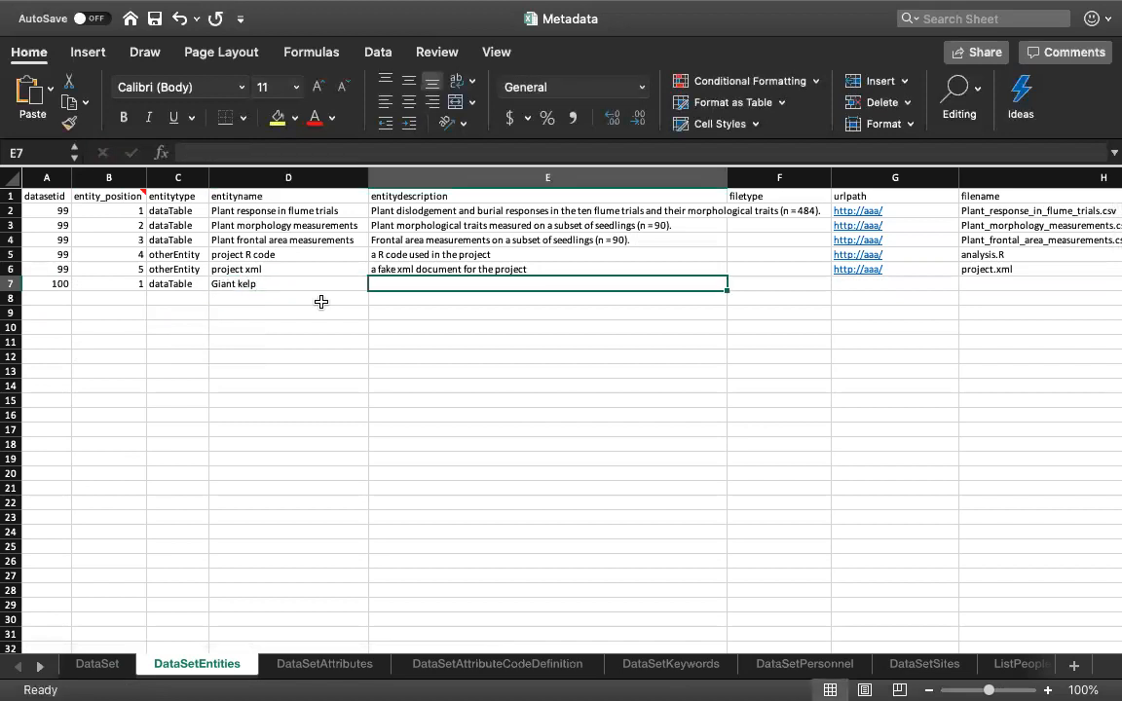
{"action": "type", "text": "giant kelp"}
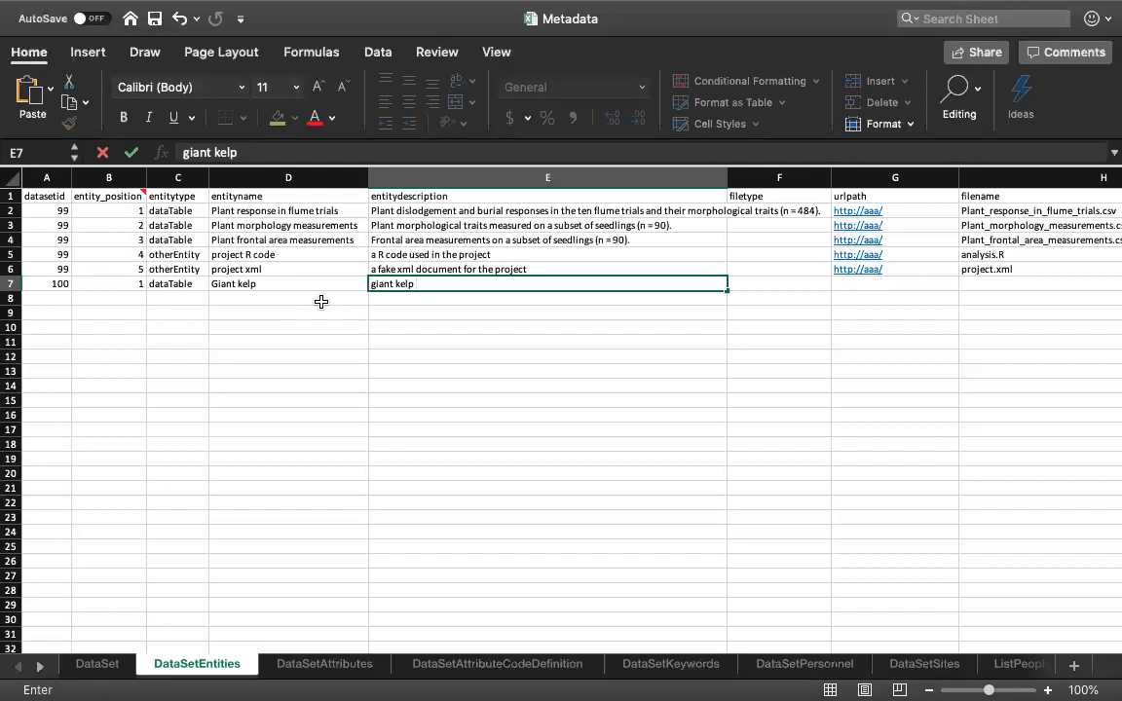
{"action": "type", "text": "count"}
{"action": "key", "text": "Tab"}
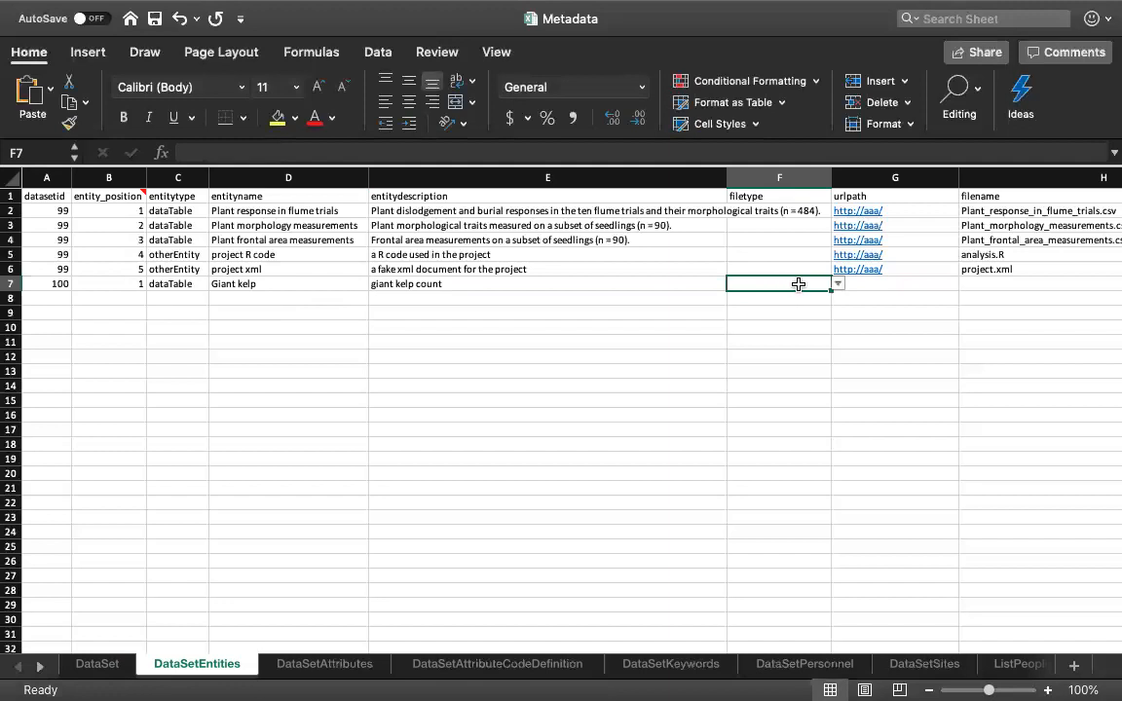
- Enter Giant_Kelp.csv as the filename of dataset 100's entity, leaving its filetype and urlpath empty
{"action": "left_click", "coordinate": [880, 283]}
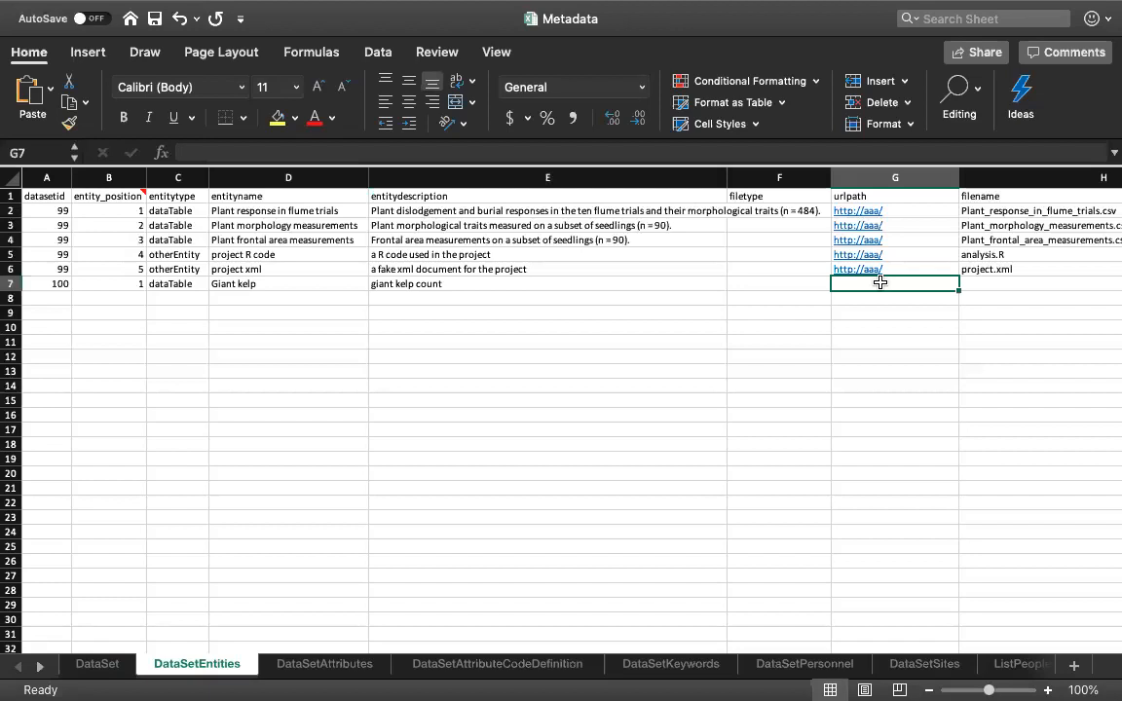
{"action": "scroll", "coordinate": [879, 282], "scroll_direction": "right", "scroll_amount": 5}
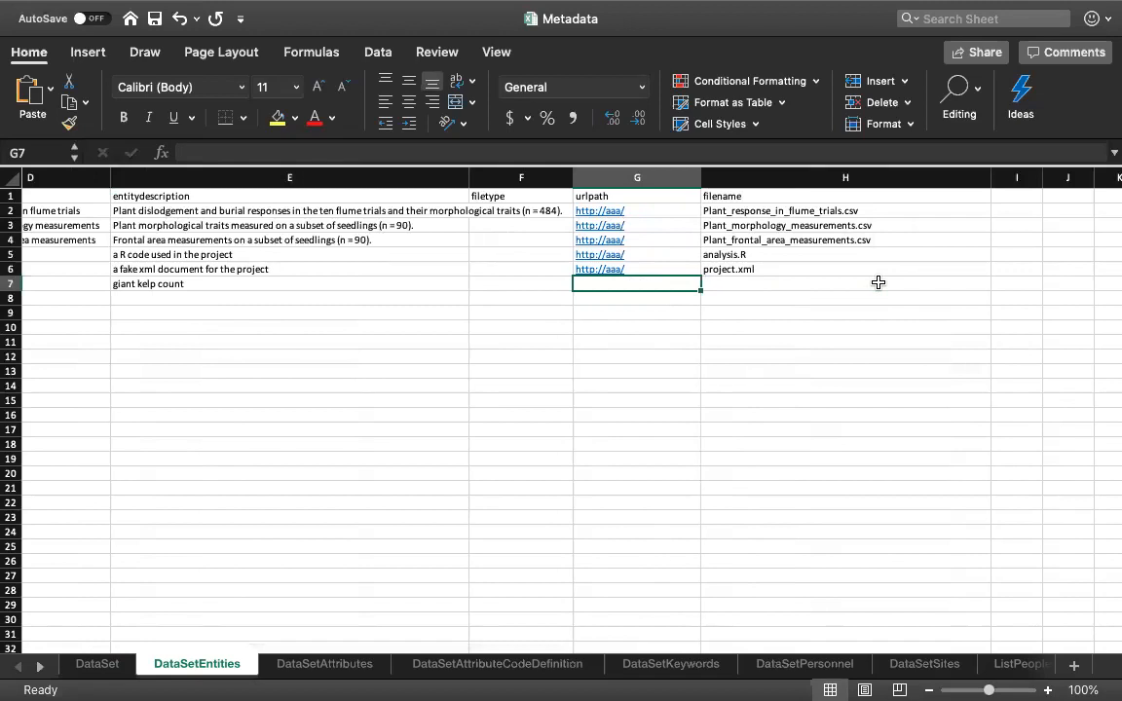
{"action": "left_click", "coordinate": [730, 288]}
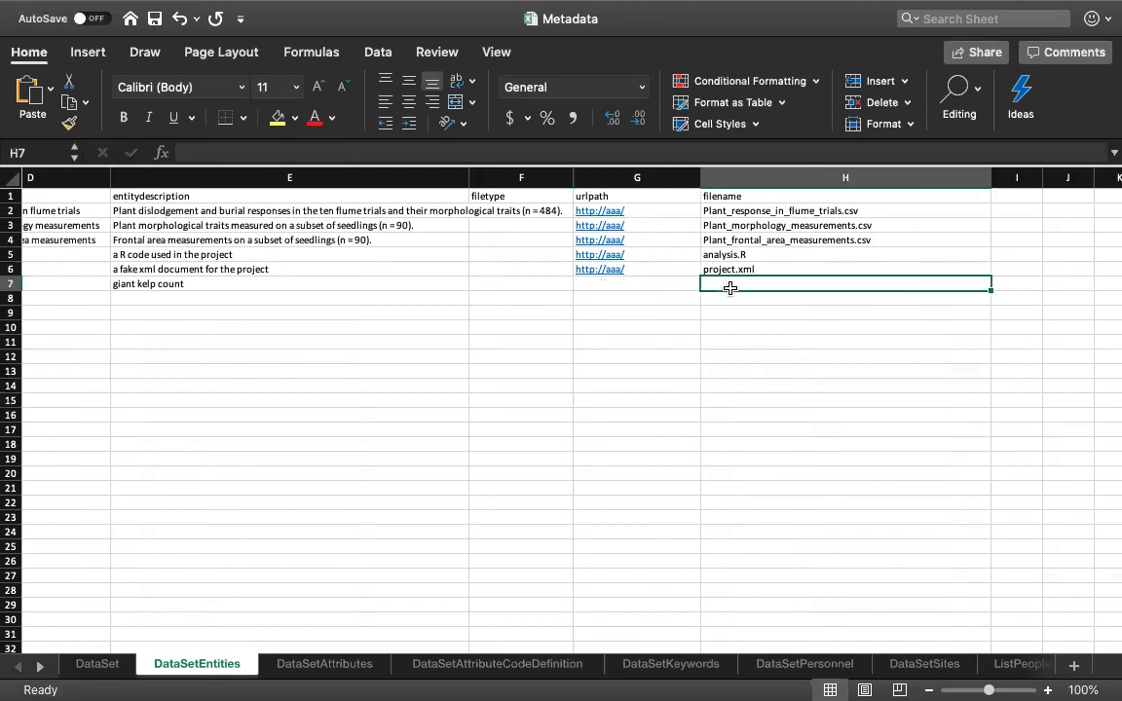
{"action": "type", "text": "G"}
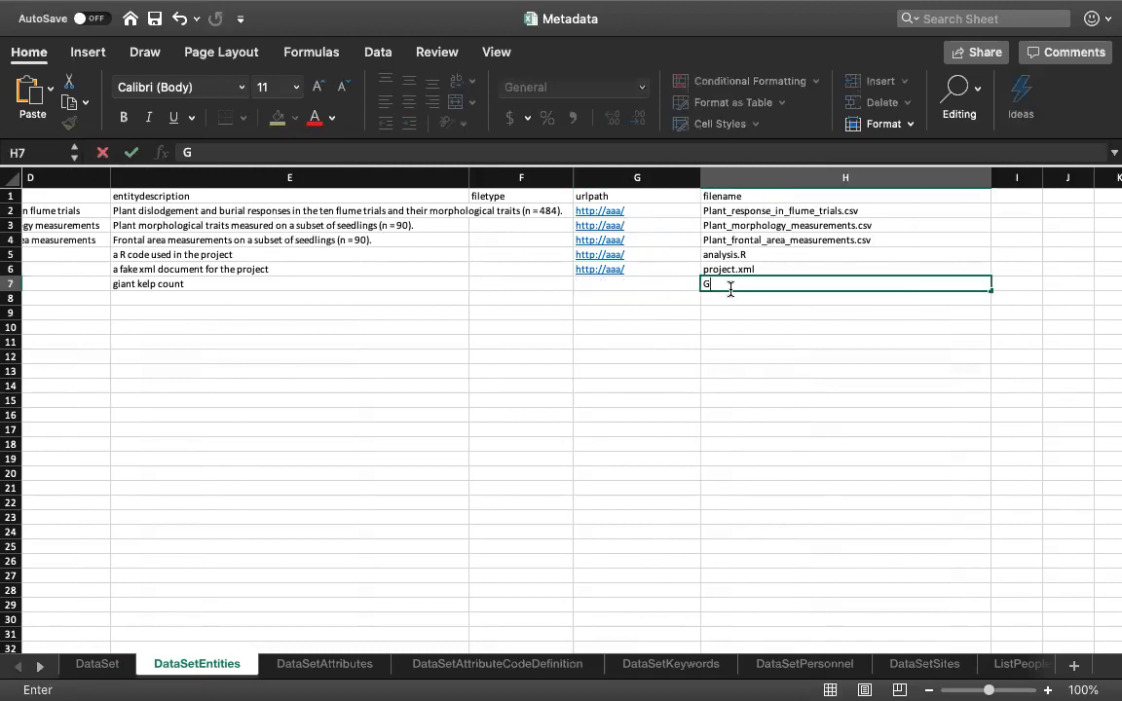
{"action": "type", "text": "iant_Kelp.csv"}
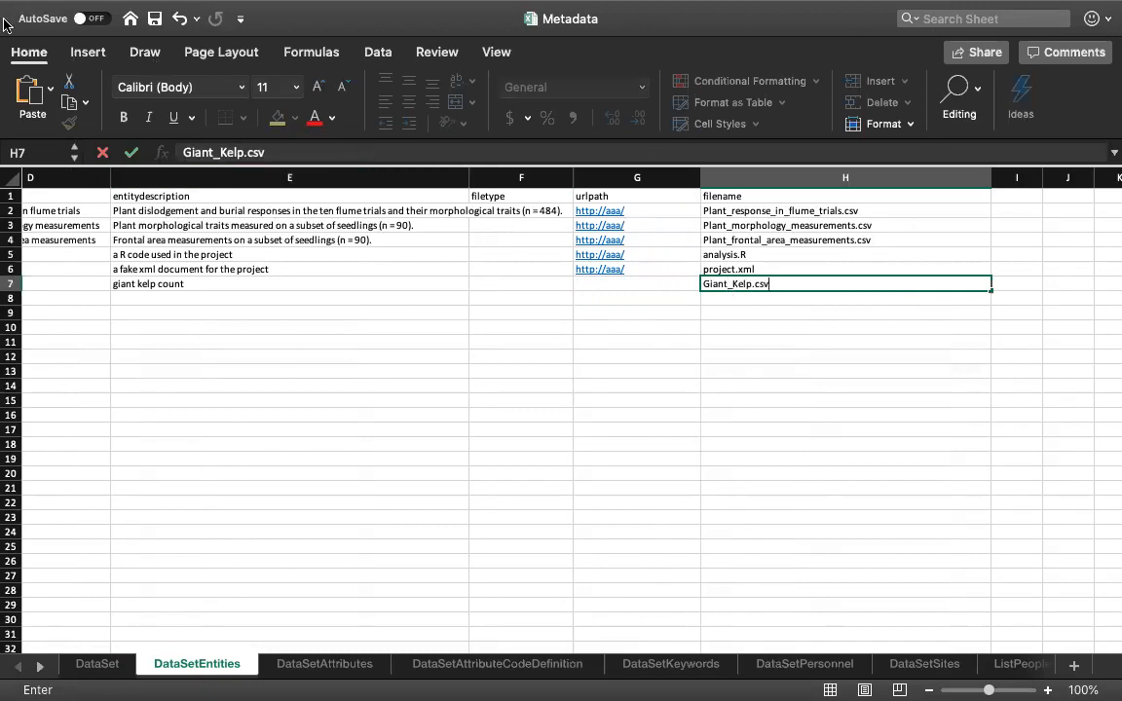
- Switch to Finder and check the data file's name in the project.100 folder
{"action": "mouse_move", "coordinate": [4, 5]}
{"action": "left_click", "coordinate": [57, 40]}
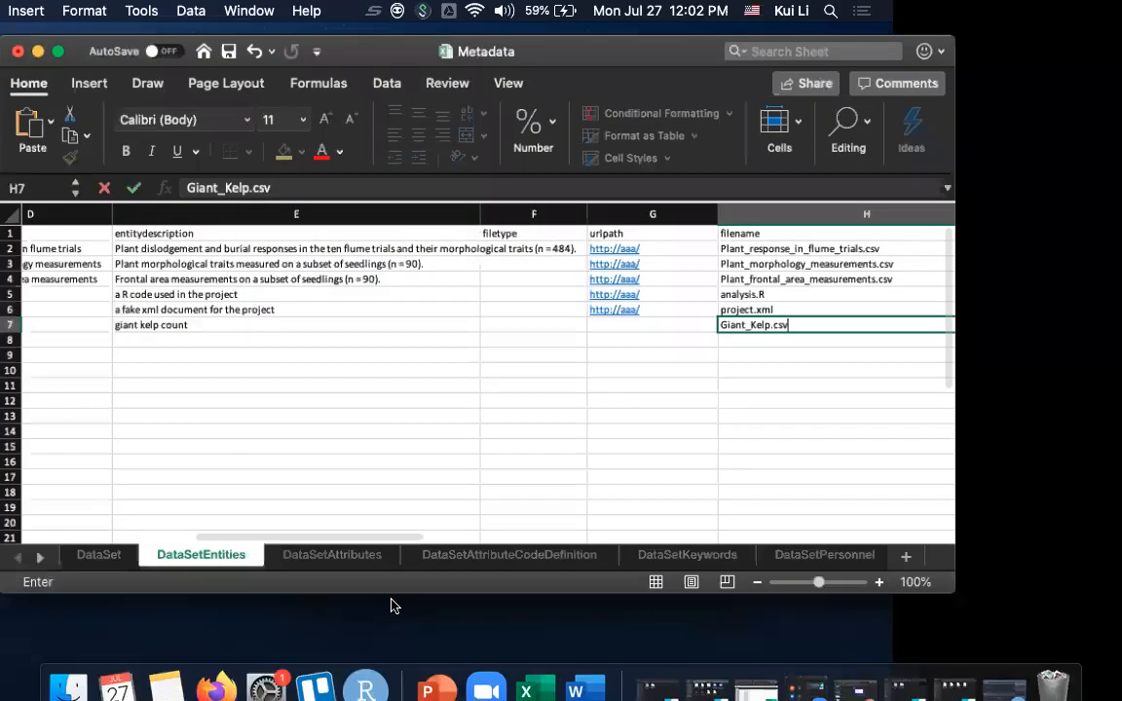
{"action": "left_click", "coordinate": [68, 668]}
{"action": "left_click", "coordinate": [661, 252]}
{"action": "double_click", "coordinate": [661, 251]}
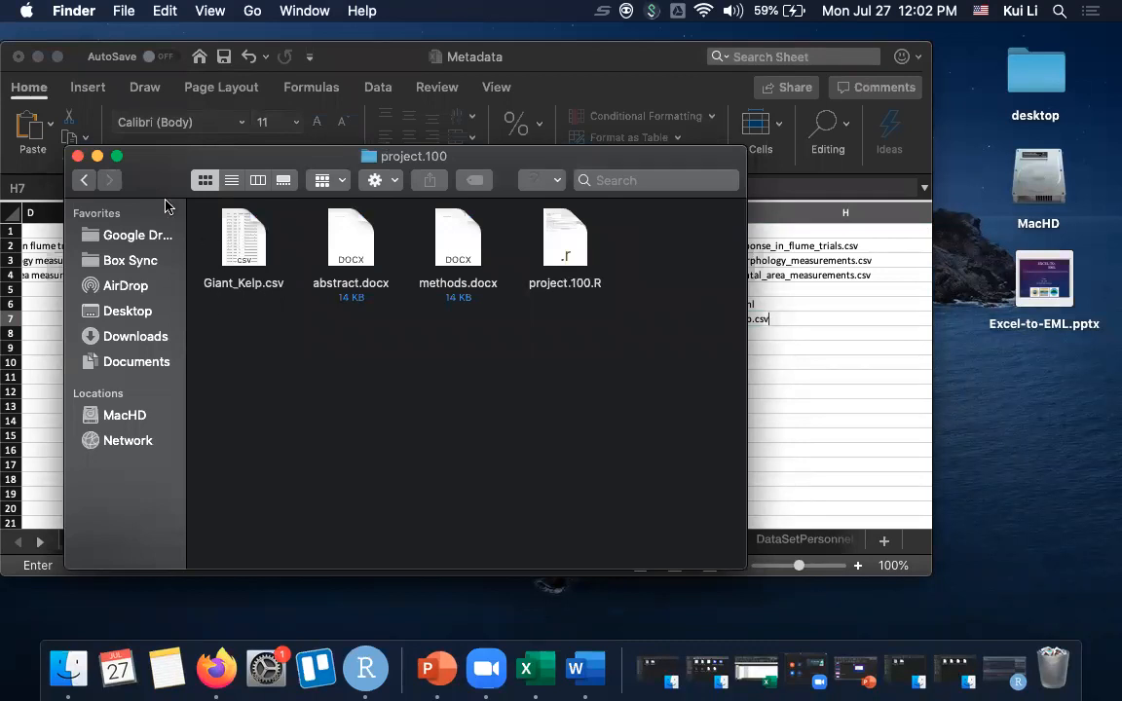
{"action": "left_click", "coordinate": [96, 157]}
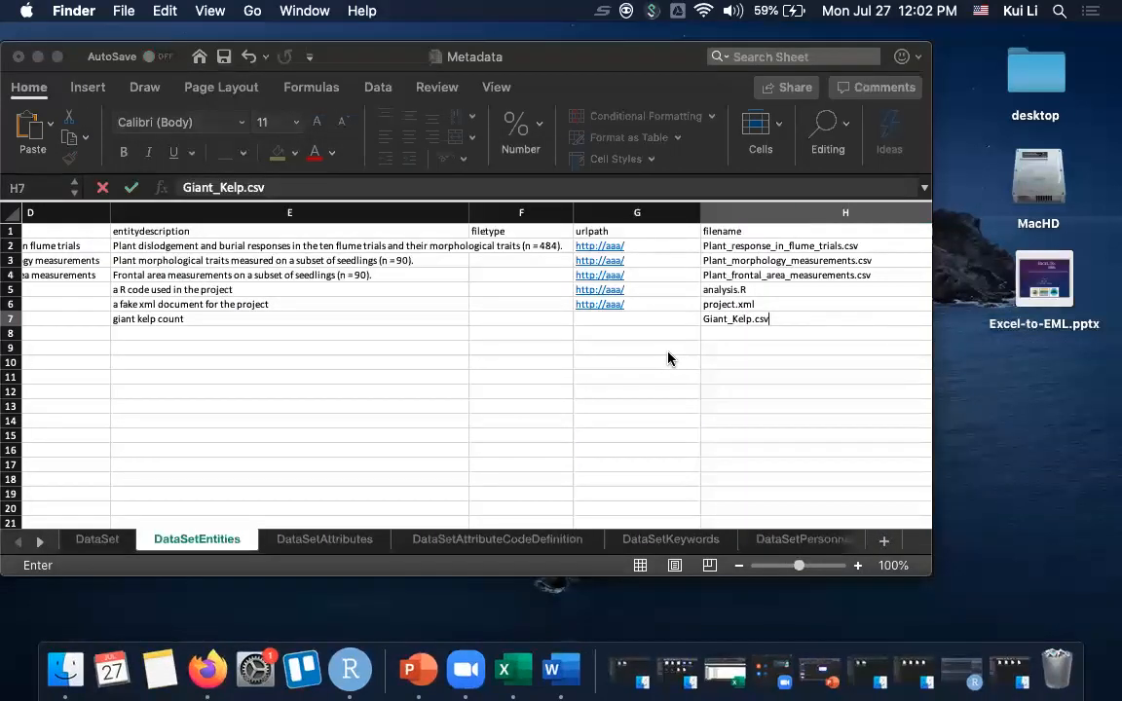
- Save the Metadata workbook and show its DataSetAttributes sheet in full screen
{"action": "left_click", "coordinate": [224, 57]}
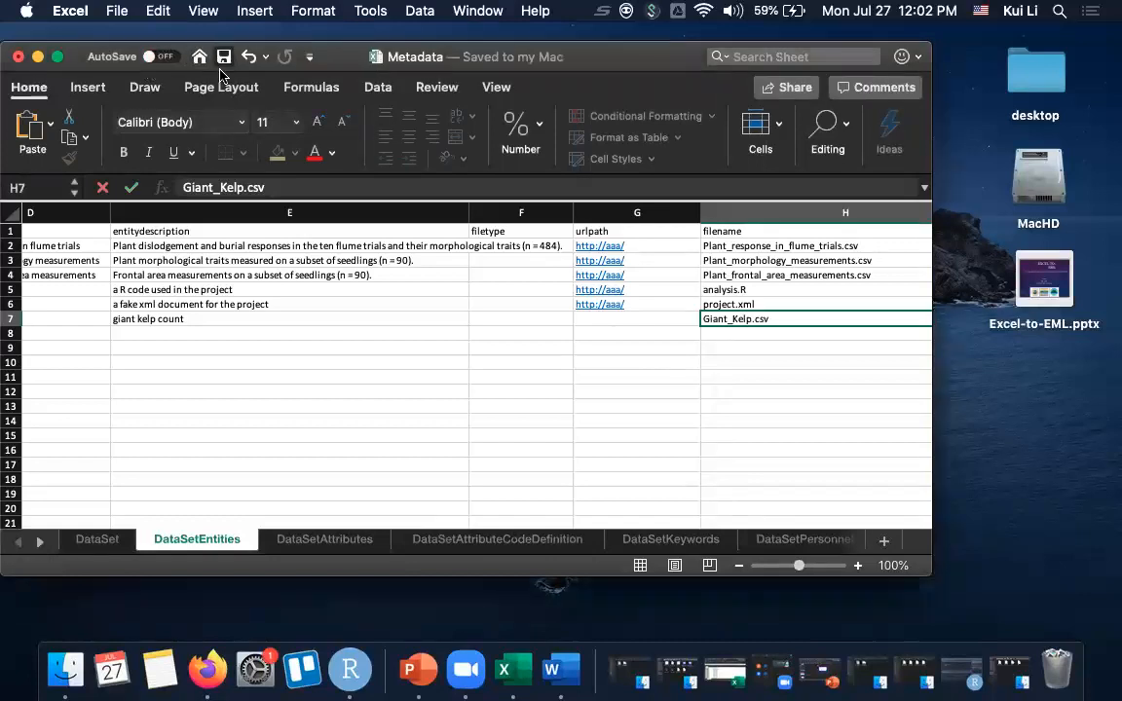
{"action": "left_click", "coordinate": [320, 541]}
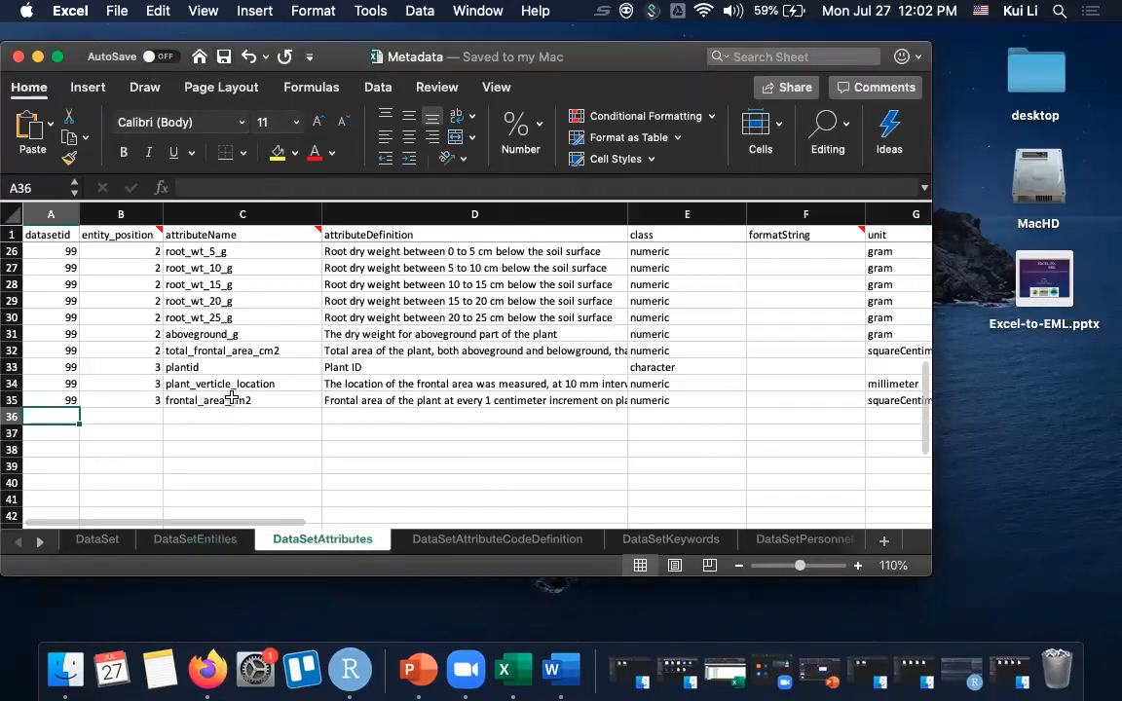
{"action": "left_click", "coordinate": [57, 61]}
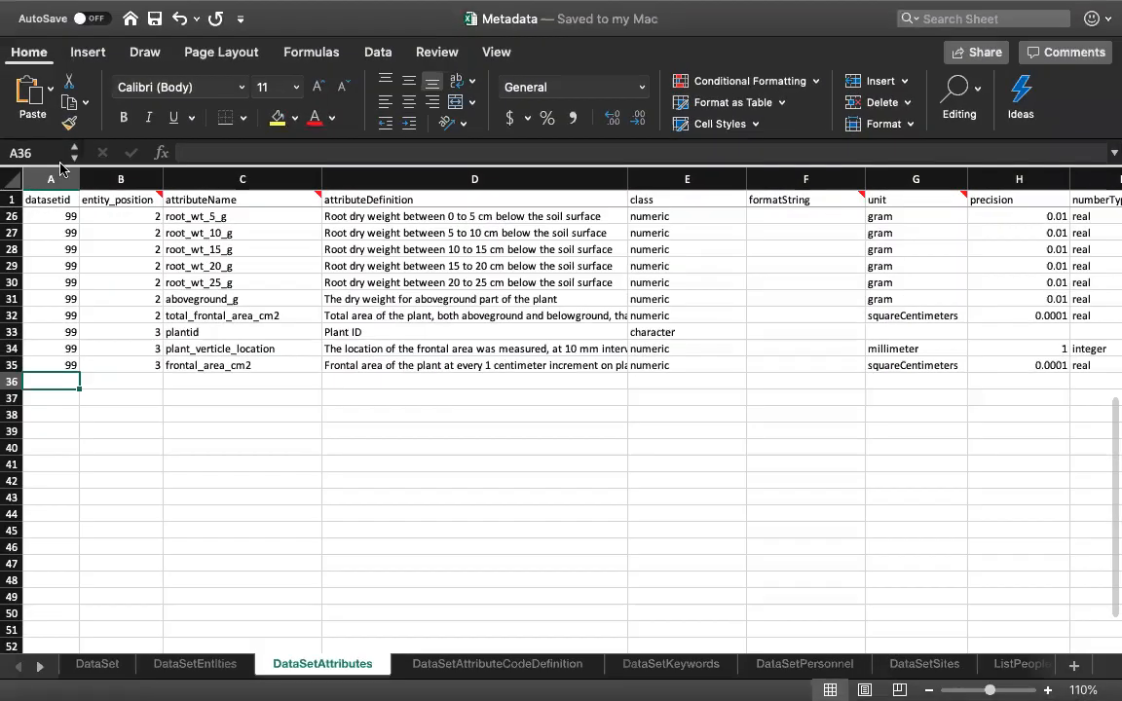
- Review the existing attribute rows and start a new row below them with datasetid 100
{"action": "scroll", "coordinate": [53, 380], "scroll_direction": "up", "scroll_amount": 10}
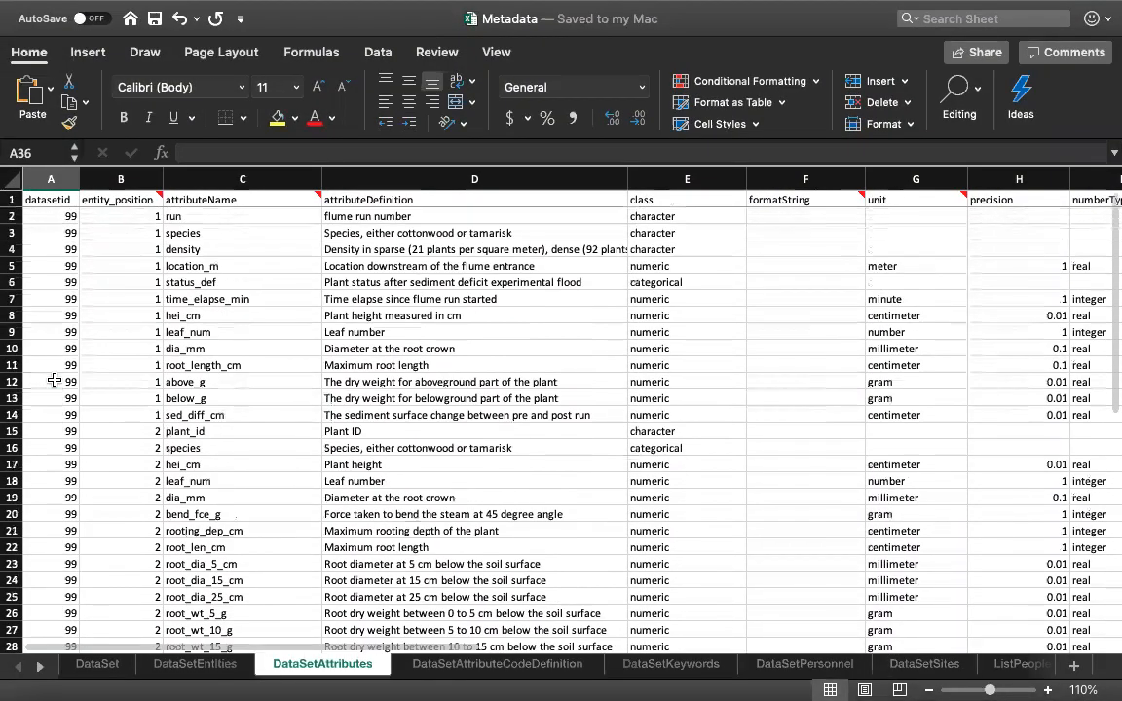
{"action": "scroll", "coordinate": [55, 380], "scroll_direction": "down", "scroll_amount": 3}
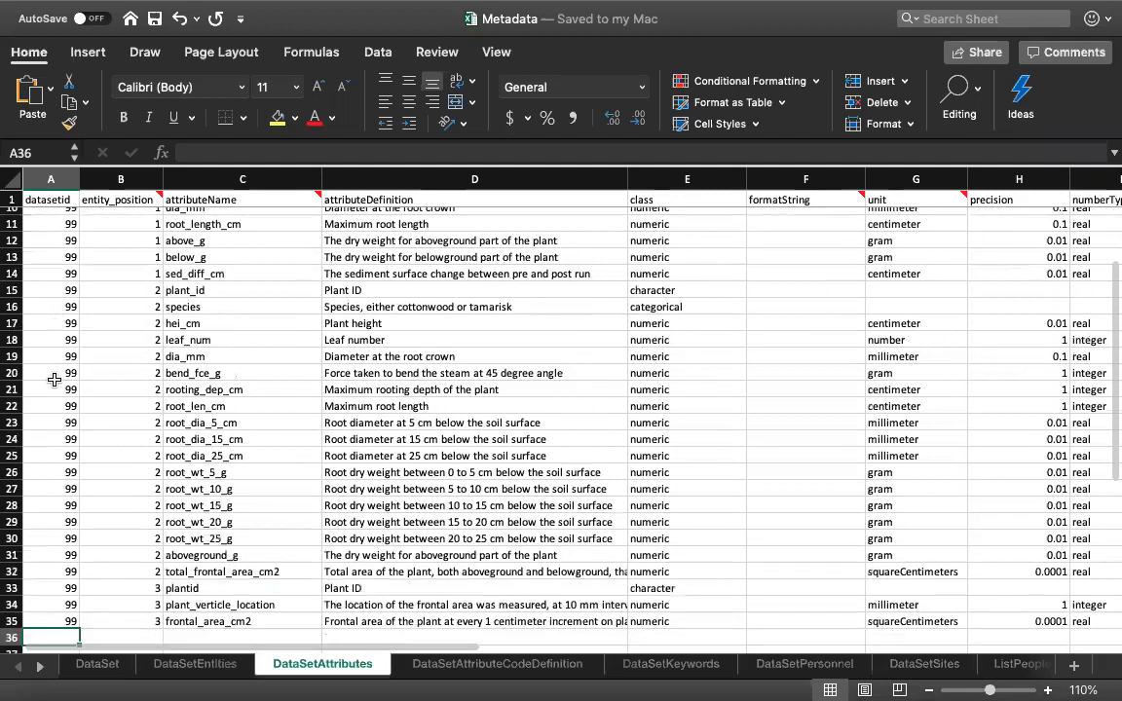
{"action": "scroll", "coordinate": [55, 380], "scroll_direction": "up", "scroll_amount": 3}
{"action": "scroll", "coordinate": [55, 380], "scroll_direction": "up", "scroll_amount": 2}
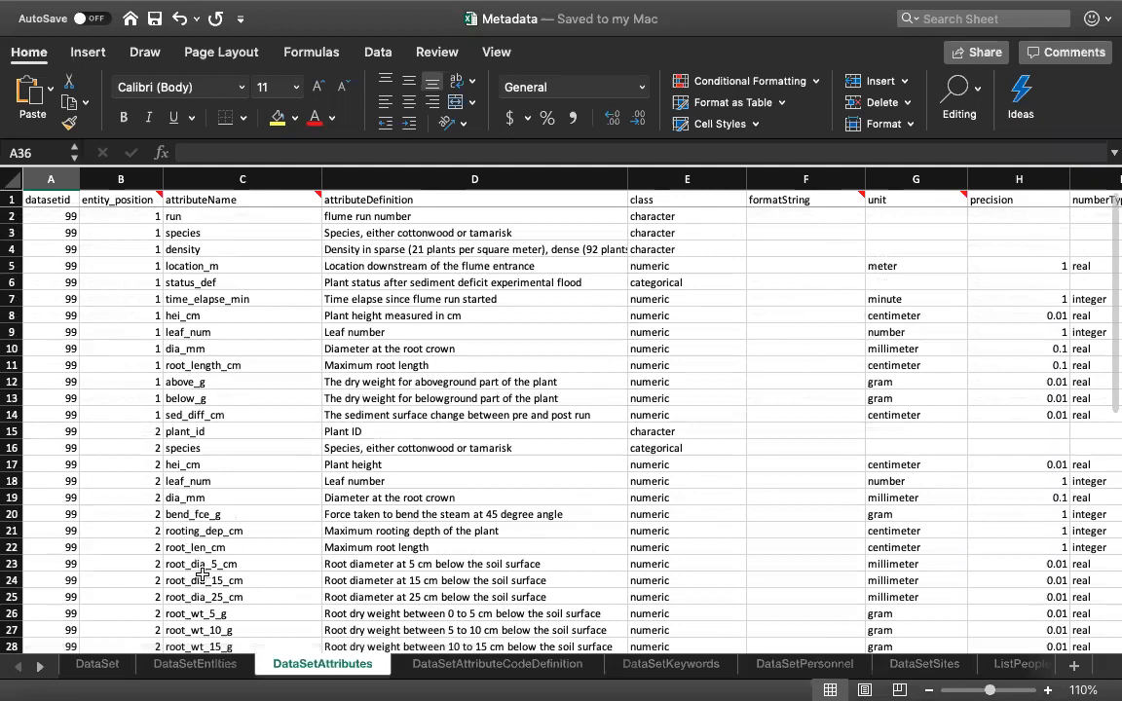
{"action": "scroll", "coordinate": [207, 341], "scroll_direction": "down", "scroll_amount": 5}
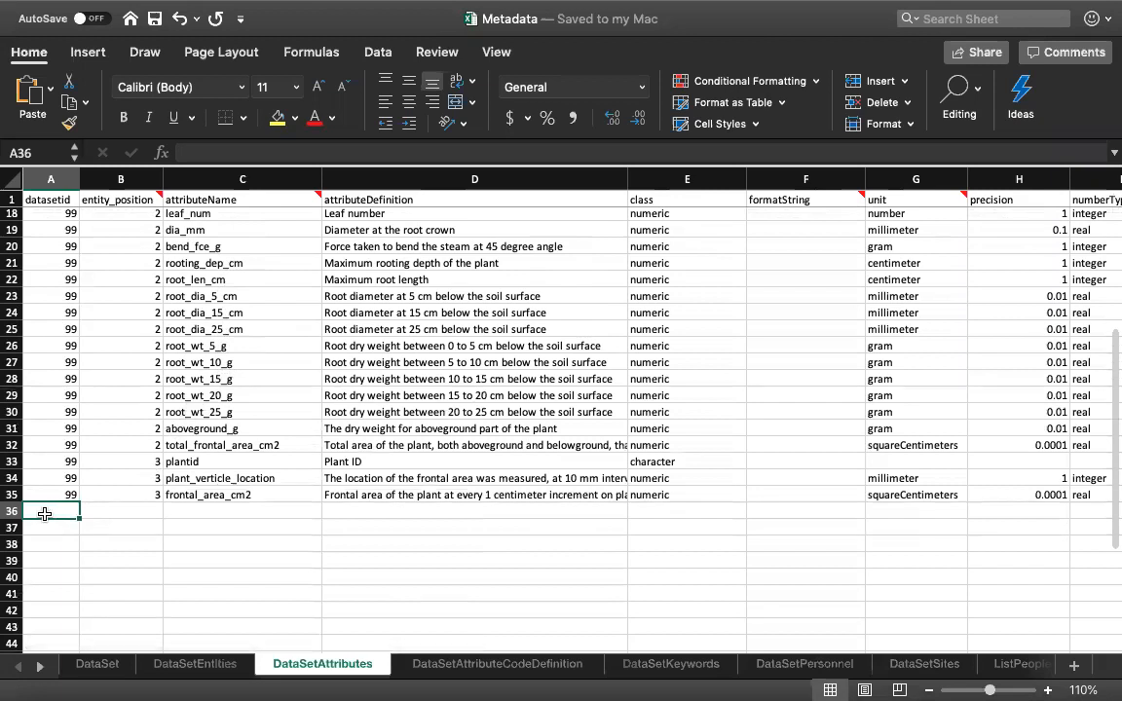
{"action": "type", "text": "100"}
{"action": "key", "text": "Tab"}
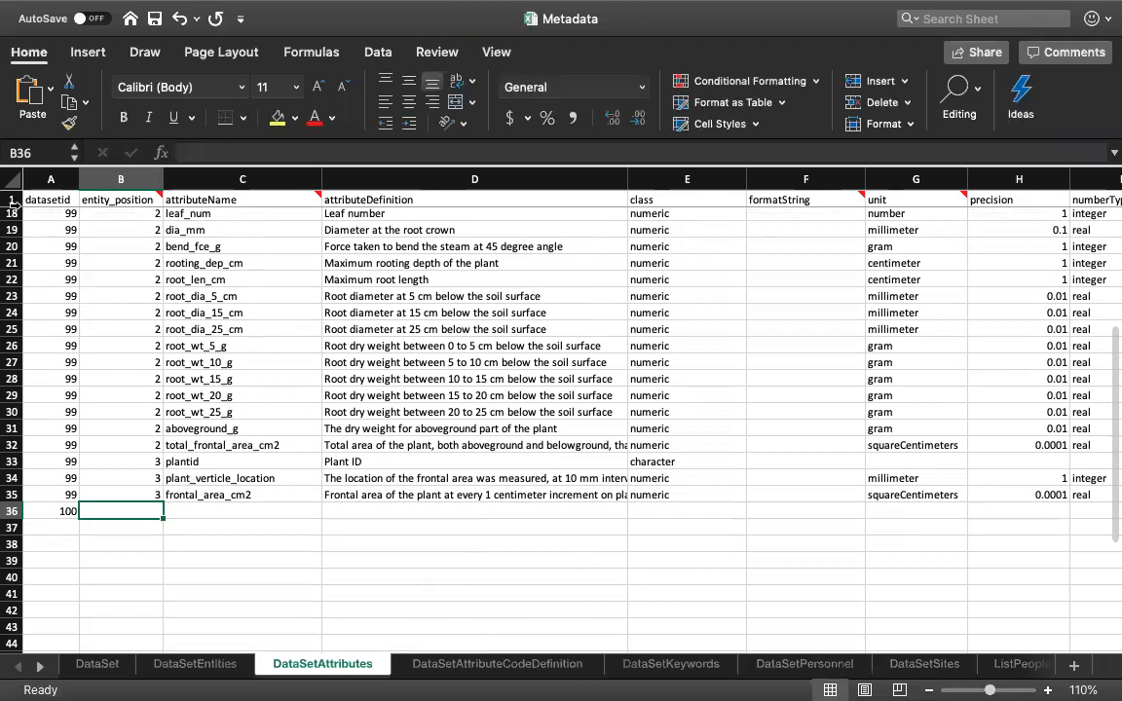
- Switch to Finder and open Giant_Kelp.csv from the project.100 folder in TextEdit
{"action": "mouse_move", "coordinate": [8, 5]}
{"action": "left_click", "coordinate": [59, 40]}
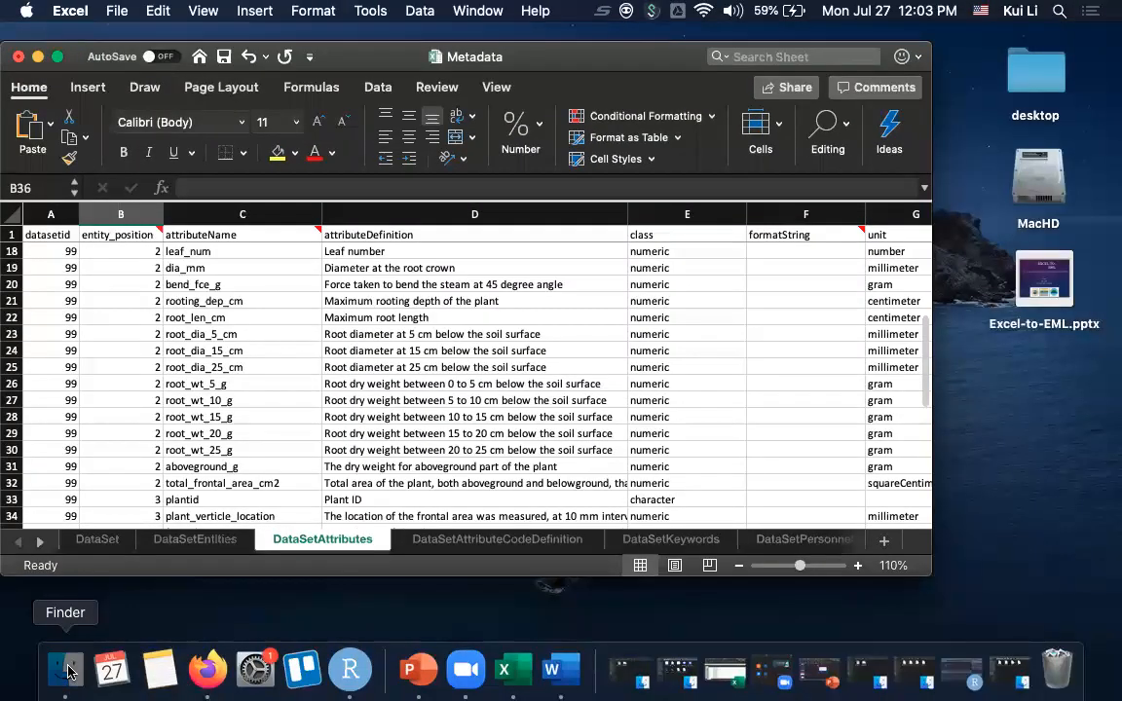
{"action": "left_click", "coordinate": [65, 670]}
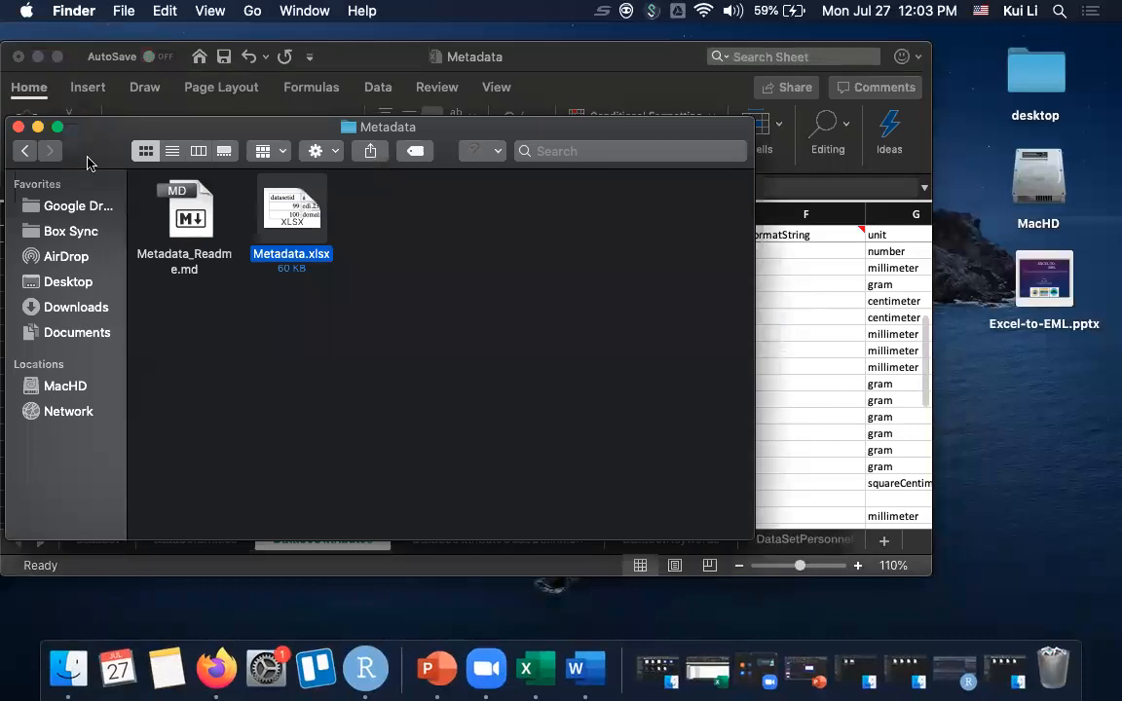
{"action": "left_click", "coordinate": [24, 150]}
{"action": "left_click", "coordinate": [594, 222]}
{"action": "double_click", "coordinate": [594, 222]}
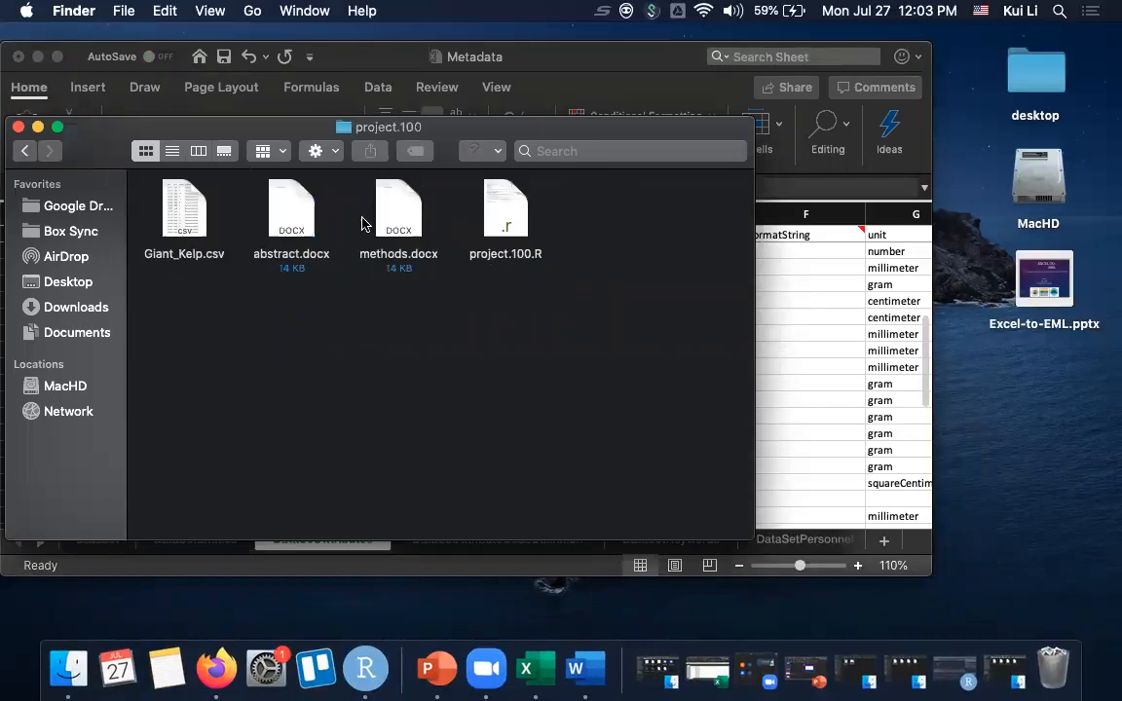
{"action": "left_click", "coordinate": [183, 216]}
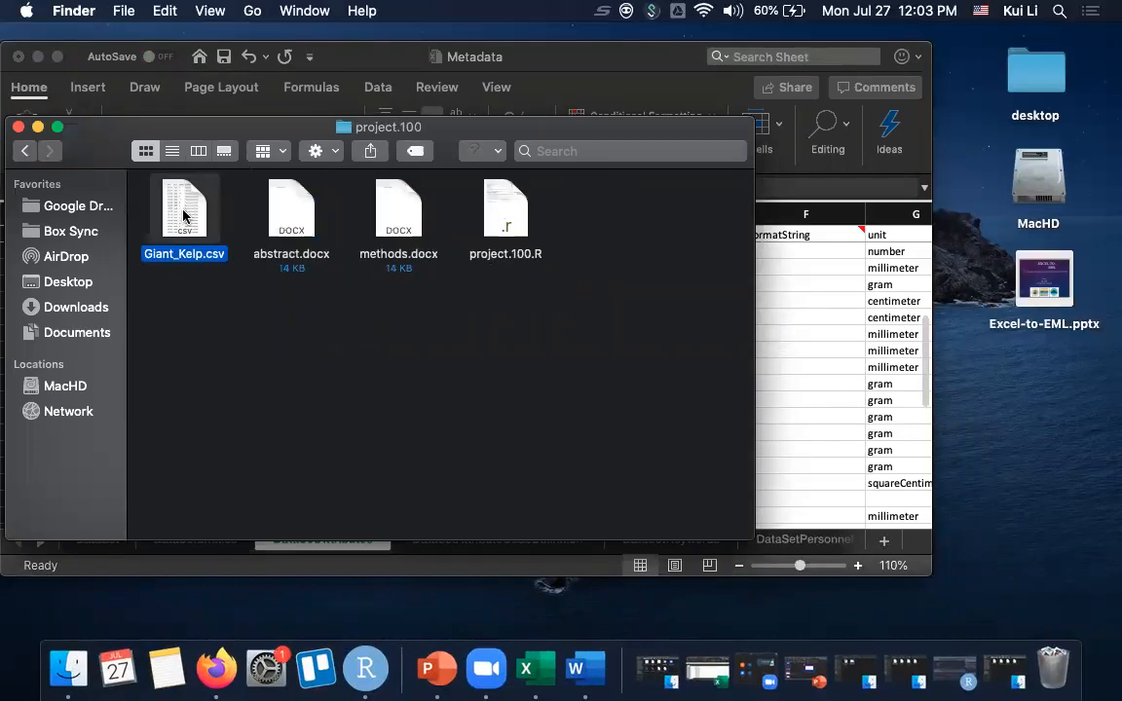
{"action": "right_click", "coordinate": [183, 215]}
{"action": "mouse_move", "coordinate": [191, 172]}
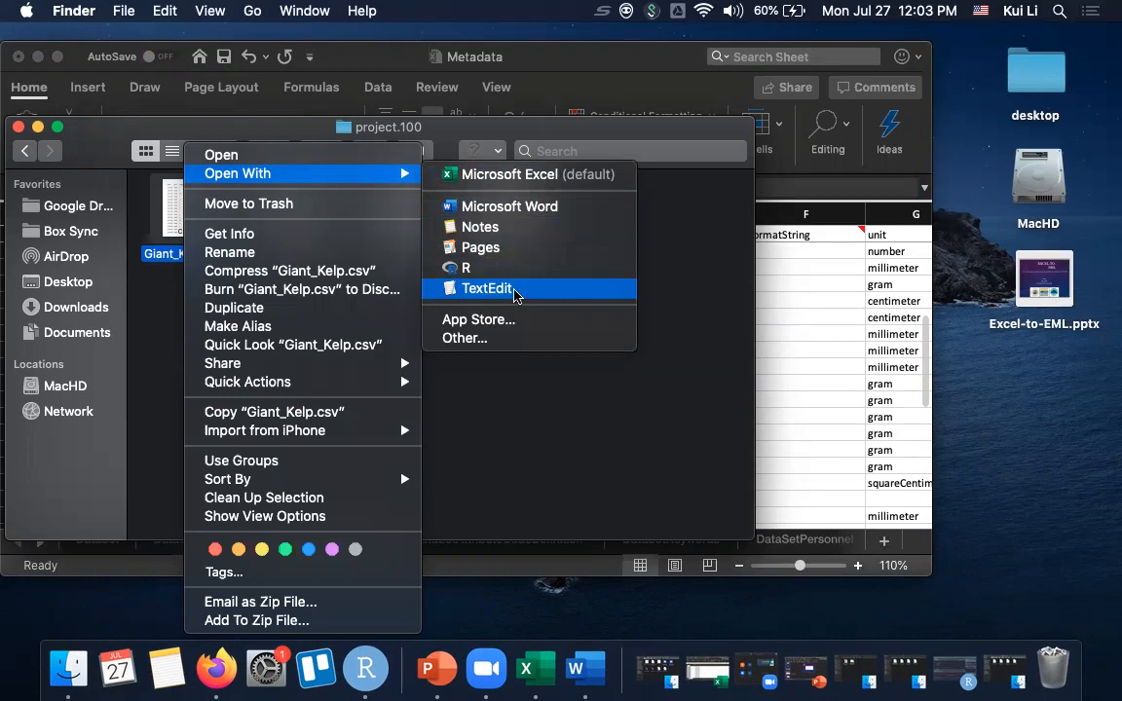
{"action": "left_click", "coordinate": [487, 288]}
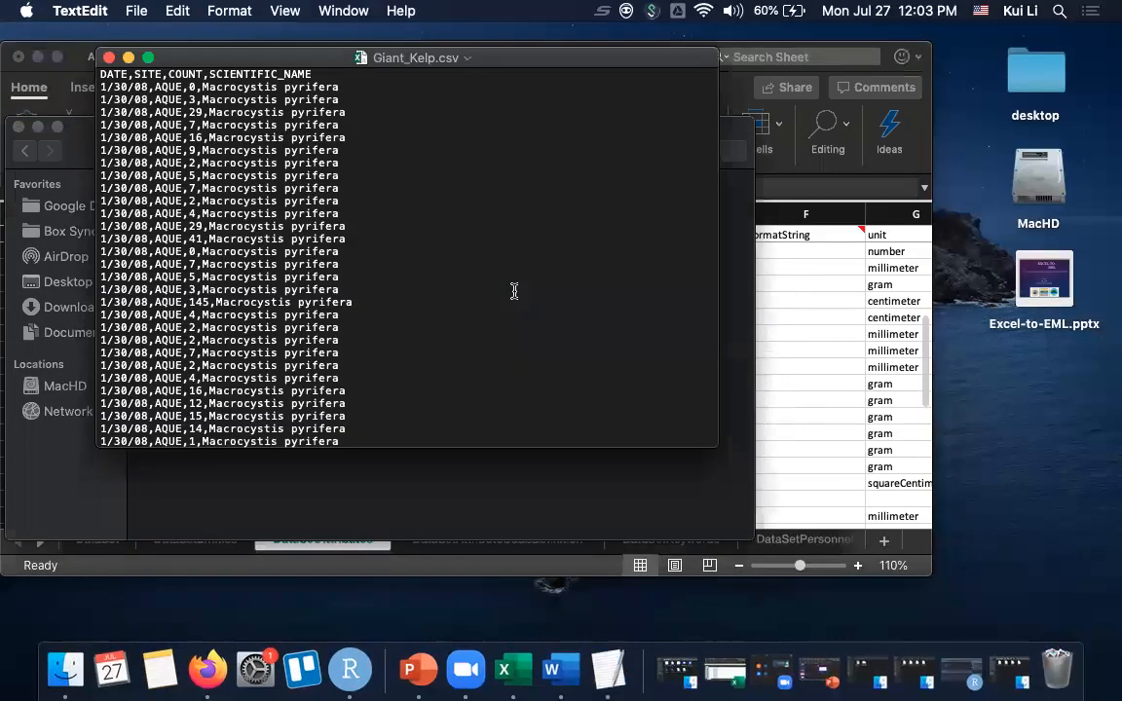
- Arrange the narrowed Giant_Kelp.csv text window beside the Metadata workbook so both can be read together
{"action": "left_click_drag", "start_coordinate": [196, 61], "coordinate": [582, 151]}
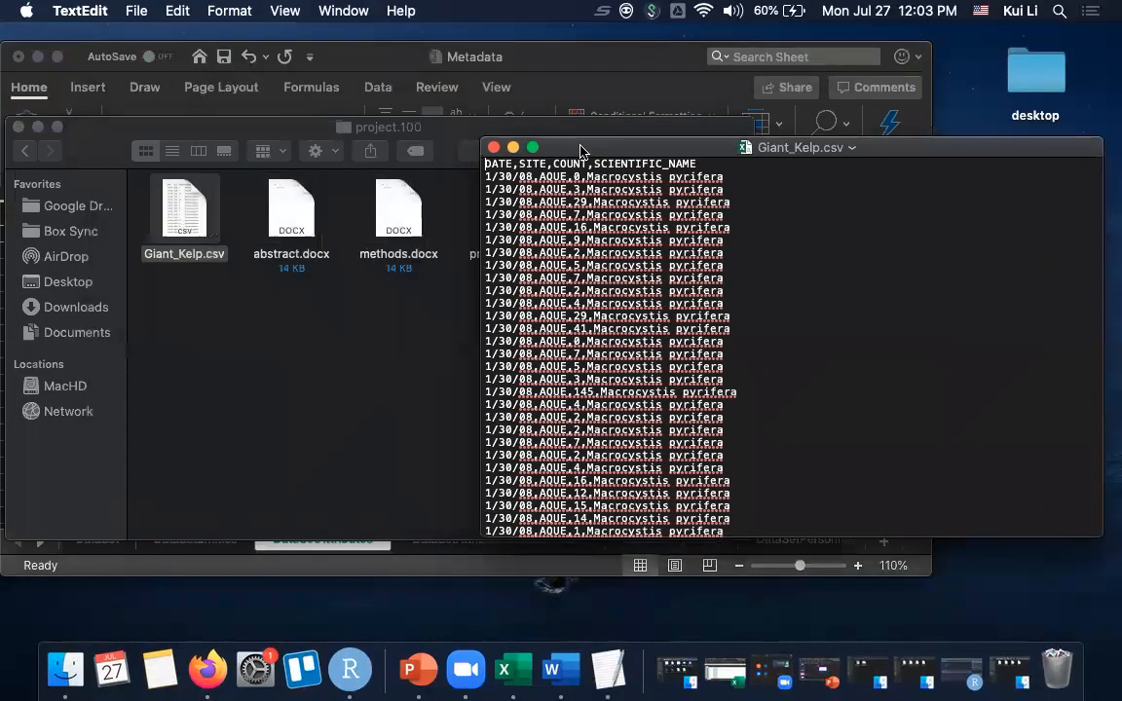
{"action": "left_click_drag", "start_coordinate": [1103, 195], "coordinate": [821, 207]}
{"action": "left_click_drag", "start_coordinate": [763, 149], "coordinate": [1062, 201]}
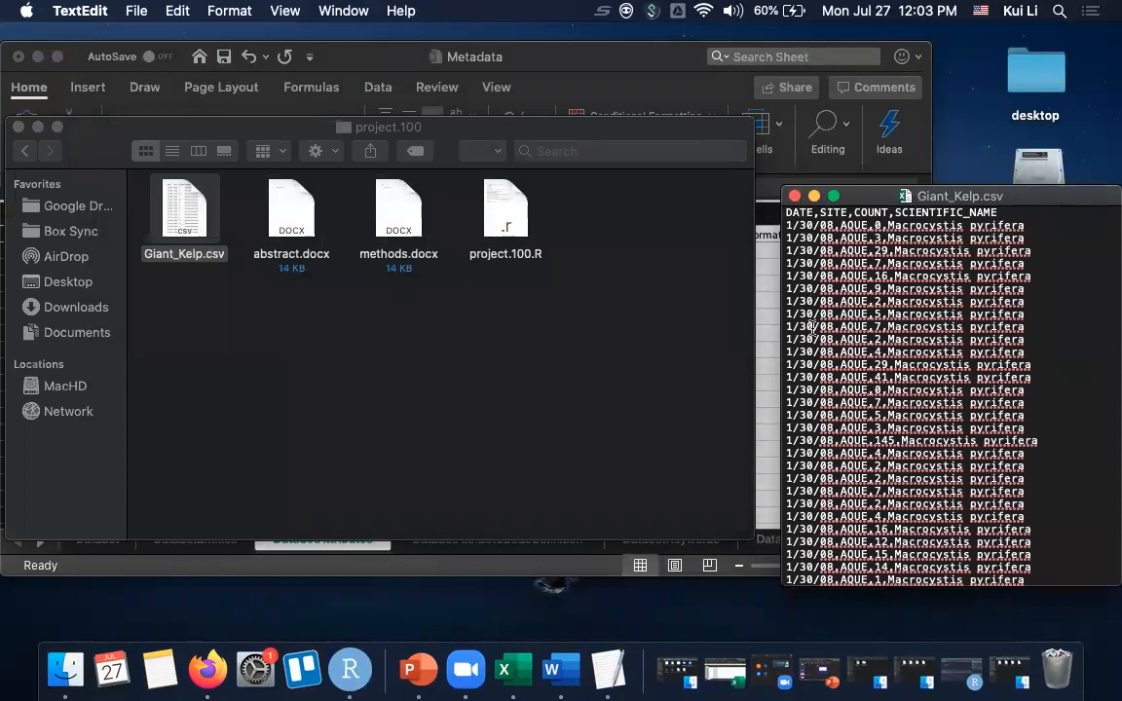
{"action": "left_click", "coordinate": [37, 128]}
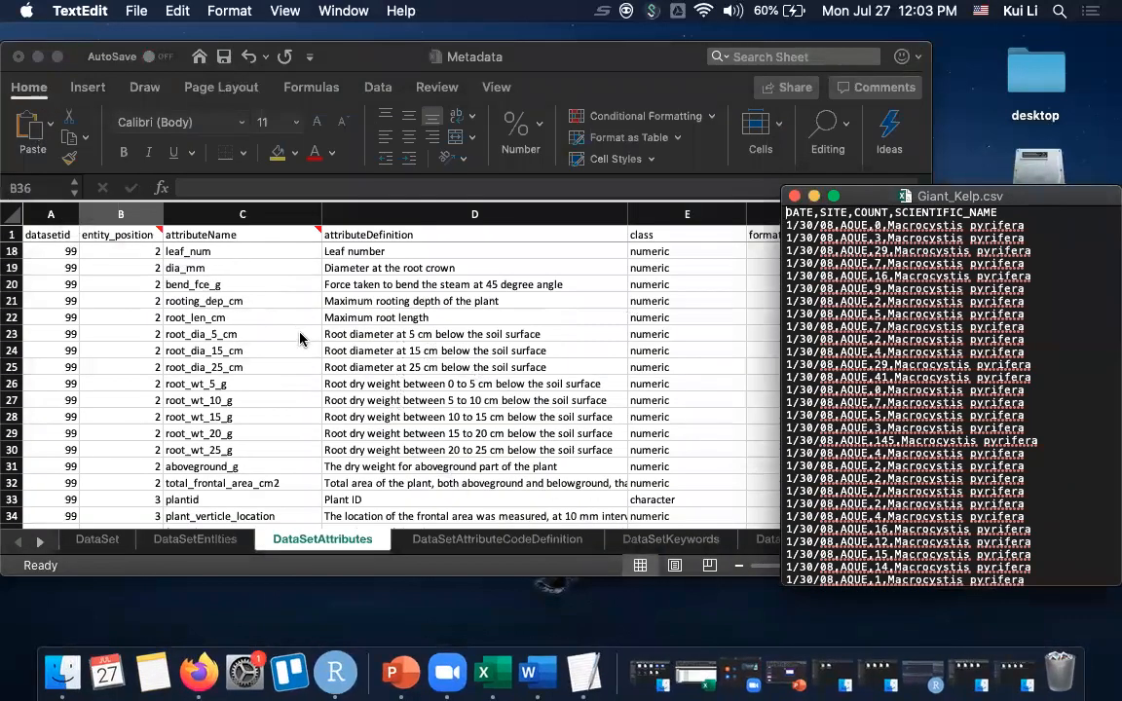
{"action": "left_click_drag", "start_coordinate": [967, 202], "coordinate": [1052, 183]}
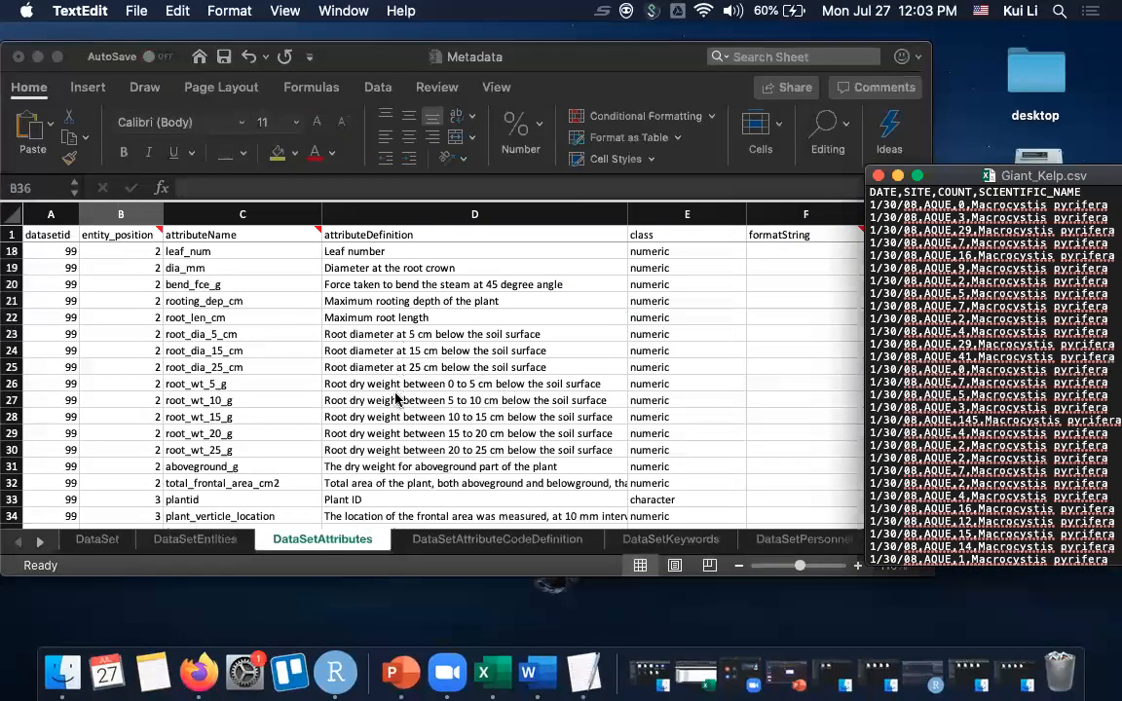
{"action": "left_click", "coordinate": [926, 144]}
{"action": "left_click_drag", "start_coordinate": [932, 137], "coordinate": [863, 136]}
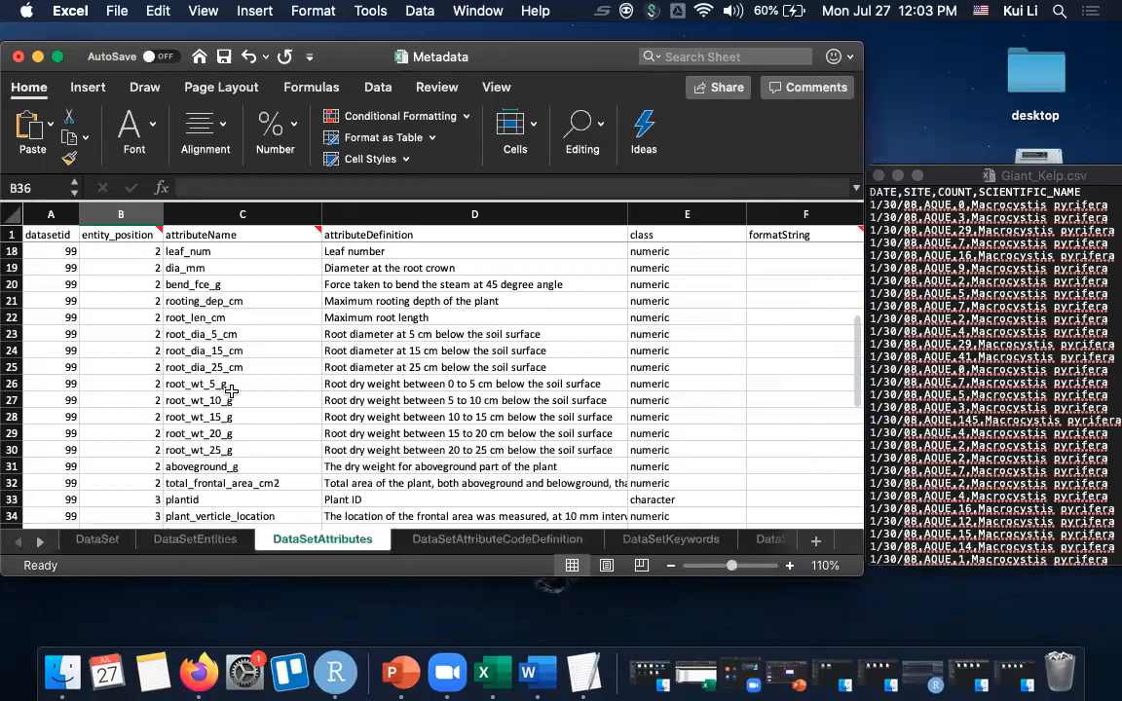
- Set entity_position to 1 in row 36 and fill row 37 with datasetid 100 and entity_position 1
{"action": "scroll", "coordinate": [232, 392], "scroll_direction": "down", "scroll_amount": 5}
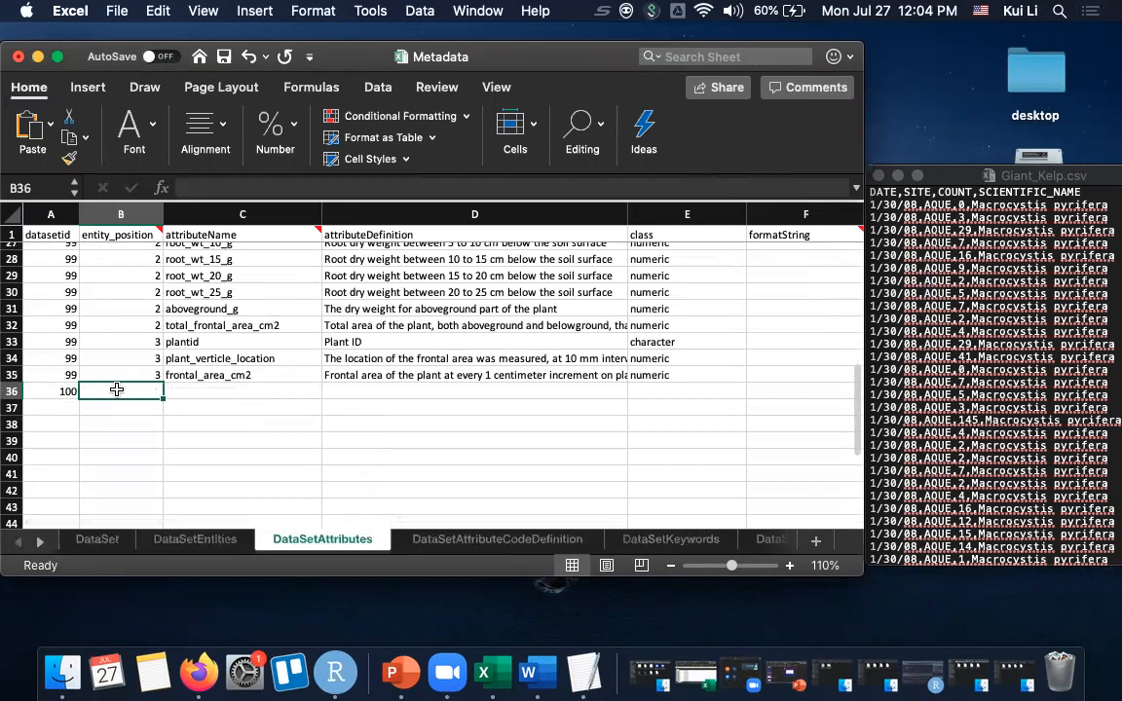
{"action": "type", "text": "1"}
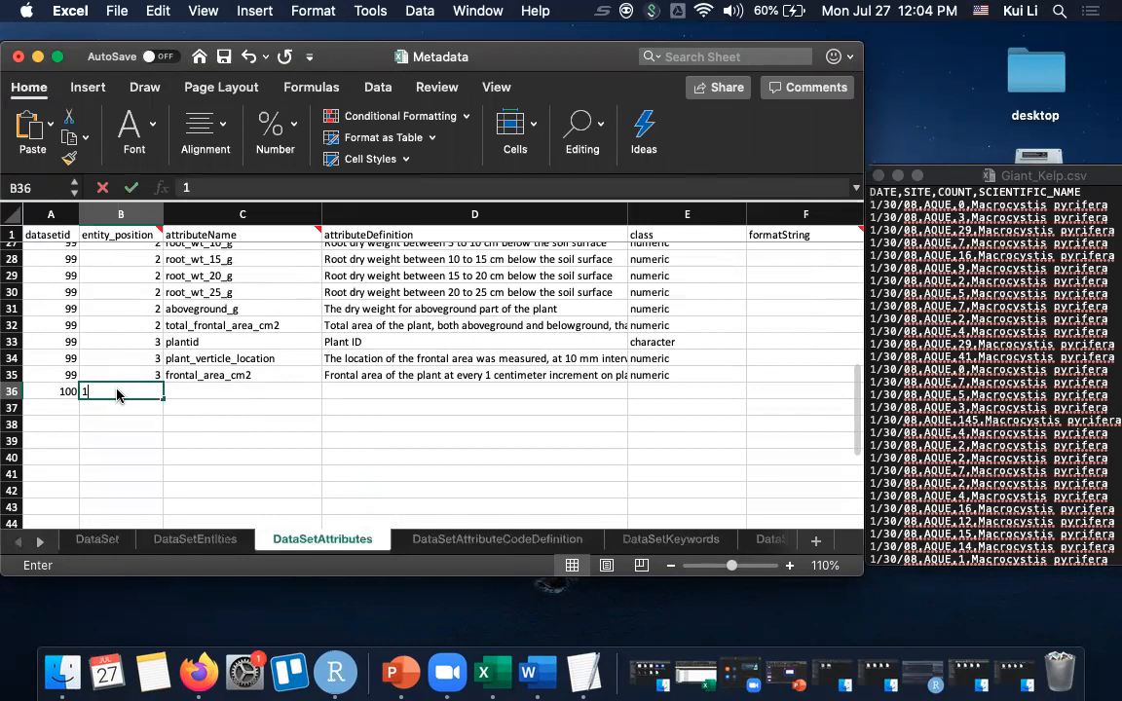
{"action": "key", "text": "Return"}
{"action": "type", "text": "100"}
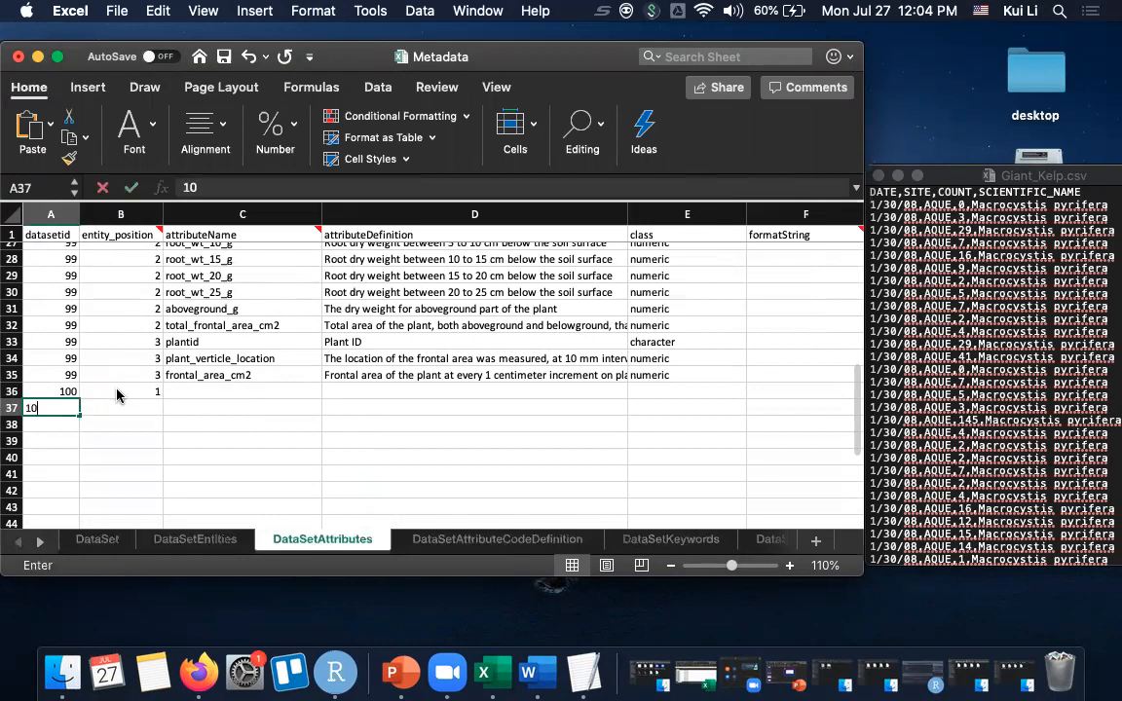
{"action": "key", "text": "Tab"}
{"action": "type", "text": "1"}
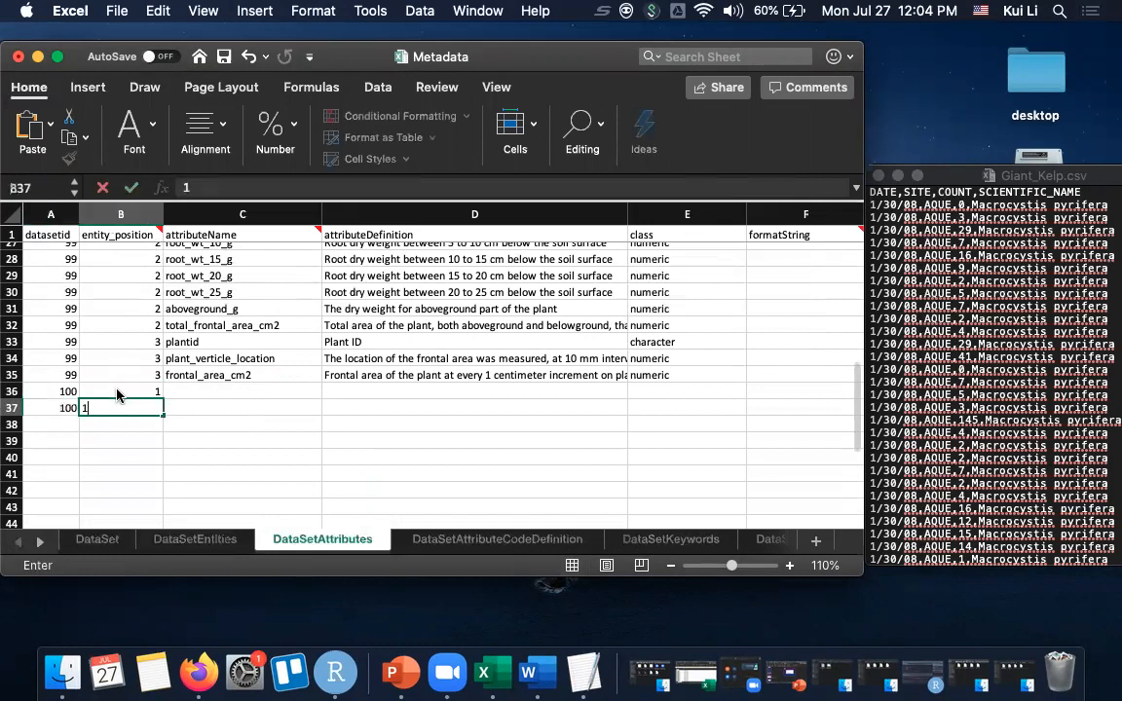
{"action": "key", "text": "Return"}
- Fill rows 38 and 39 with datasetid 100 and entity_position 1
{"action": "type", "text": "100"}
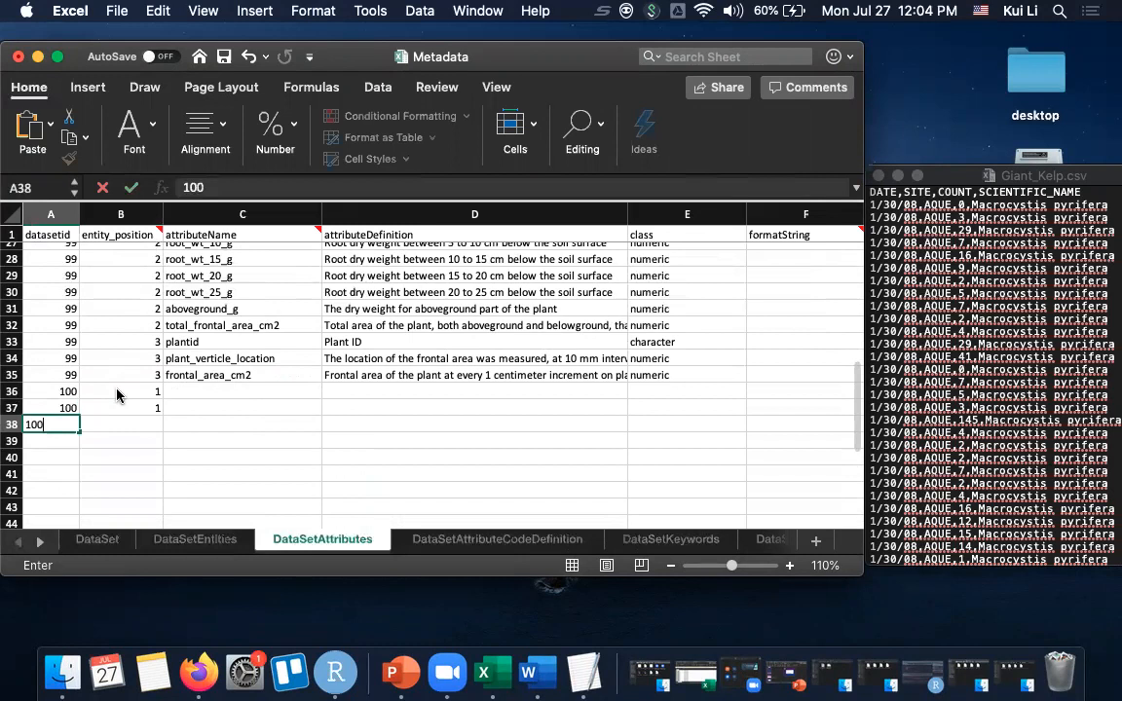
{"action": "key", "text": "Return"}
{"action": "type", "text": "100"}
{"action": "key", "text": "Tab"}
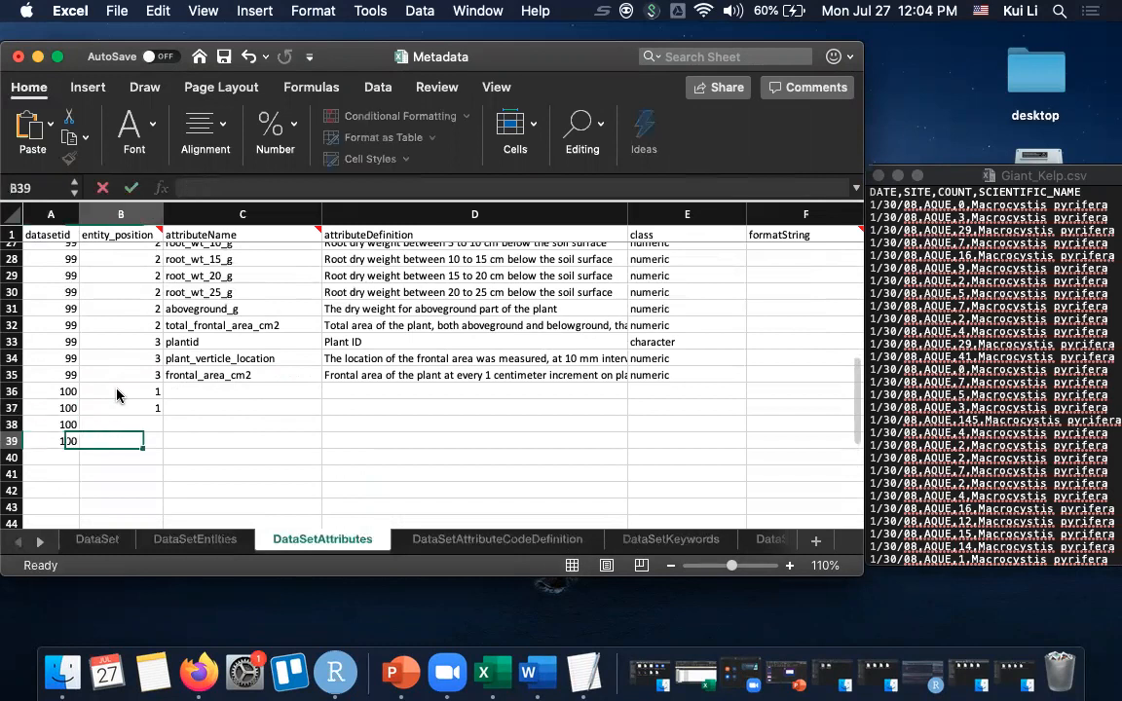
{"action": "key", "text": "Up"}
{"action": "type", "text": "1"}
{"action": "key", "text": "Return"}
{"action": "type", "text": "1"}
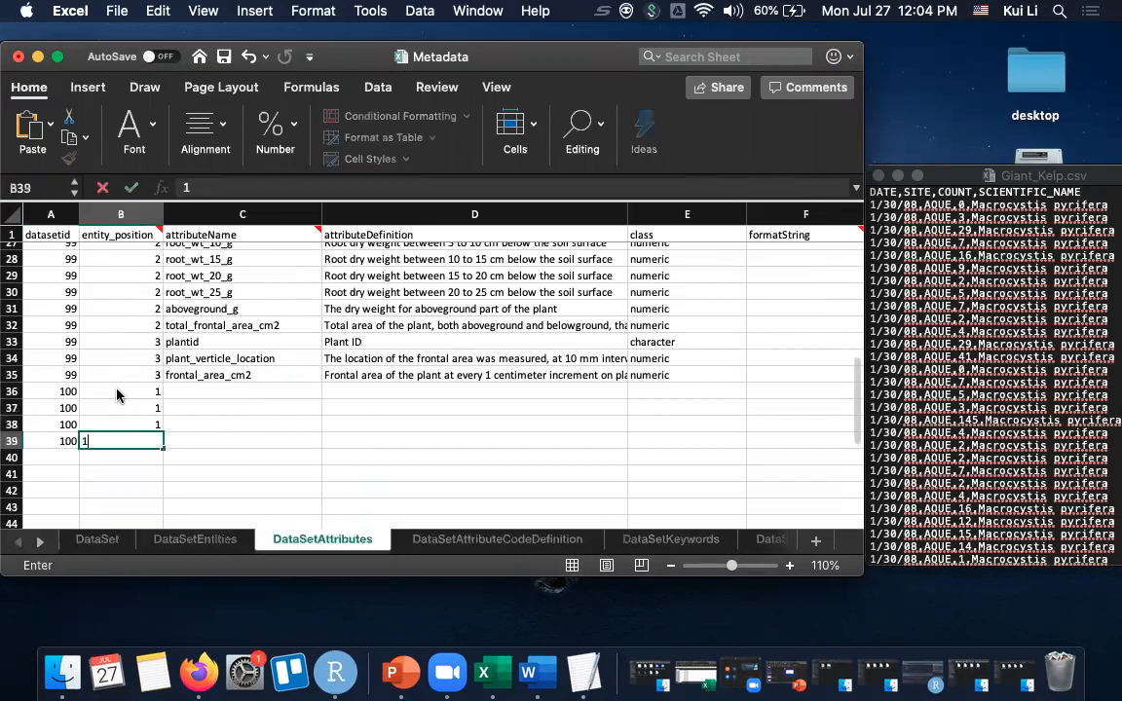
- Enter DATE and SITE as the attribute names of the first two dataset 100 rows
{"action": "key", "text": "Tab"}
{"action": "key", "text": "Up"}
{"action": "key", "text": "Up"}
{"action": "key", "text": "Up"}
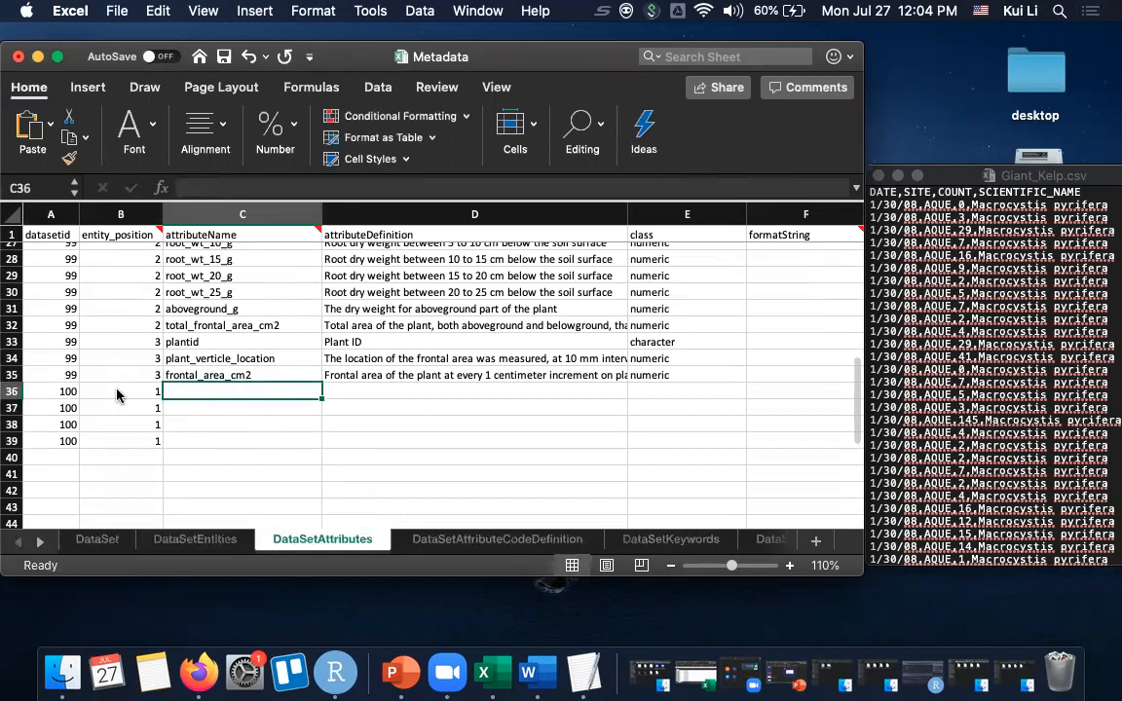
{"action": "type", "text": "DATE"}
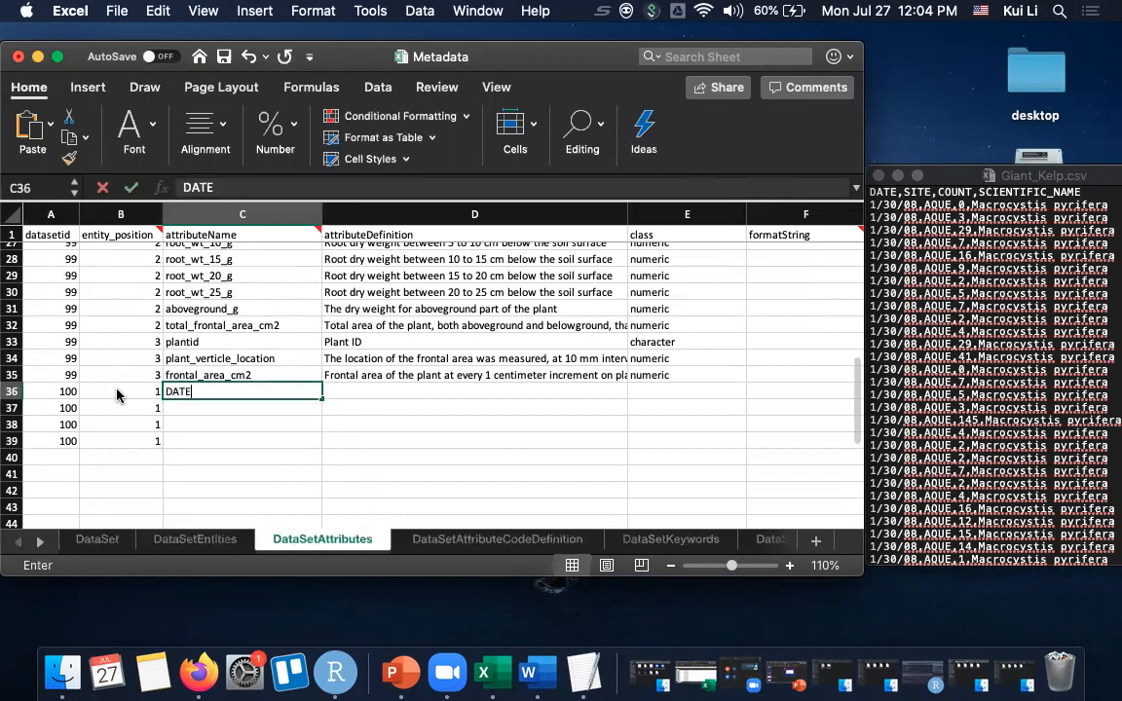
{"action": "key", "text": "Tab"}
{"action": "left_click", "coordinate": [207, 408]}
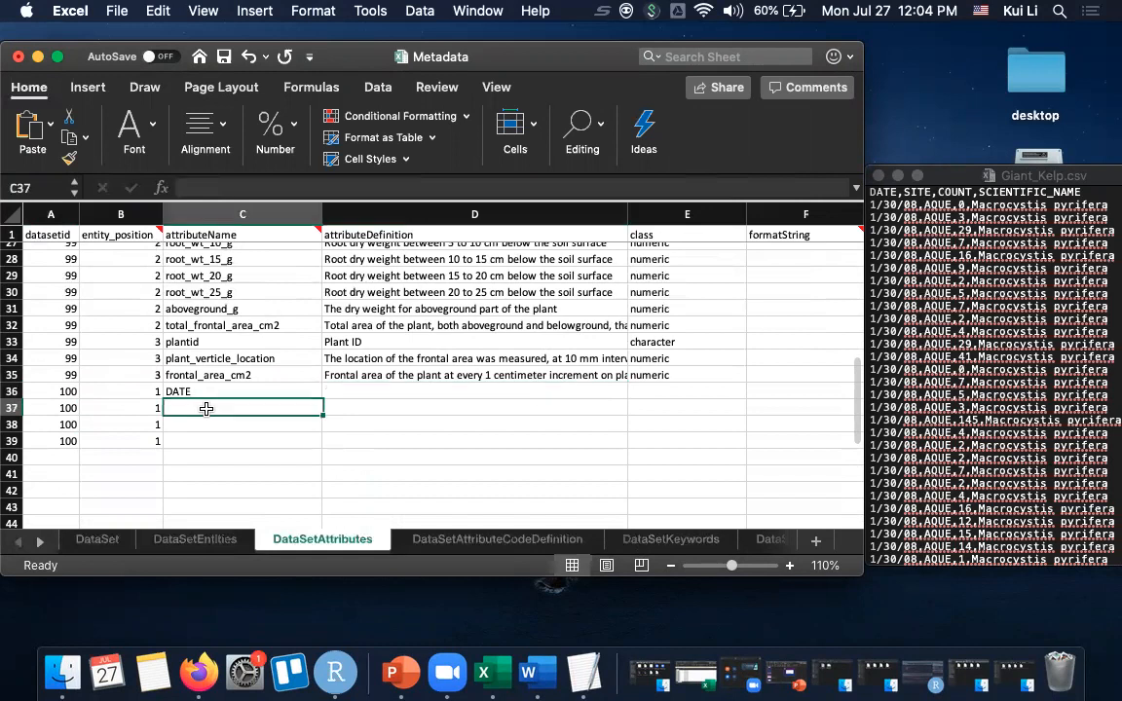
{"action": "type", "text": "SITE"}
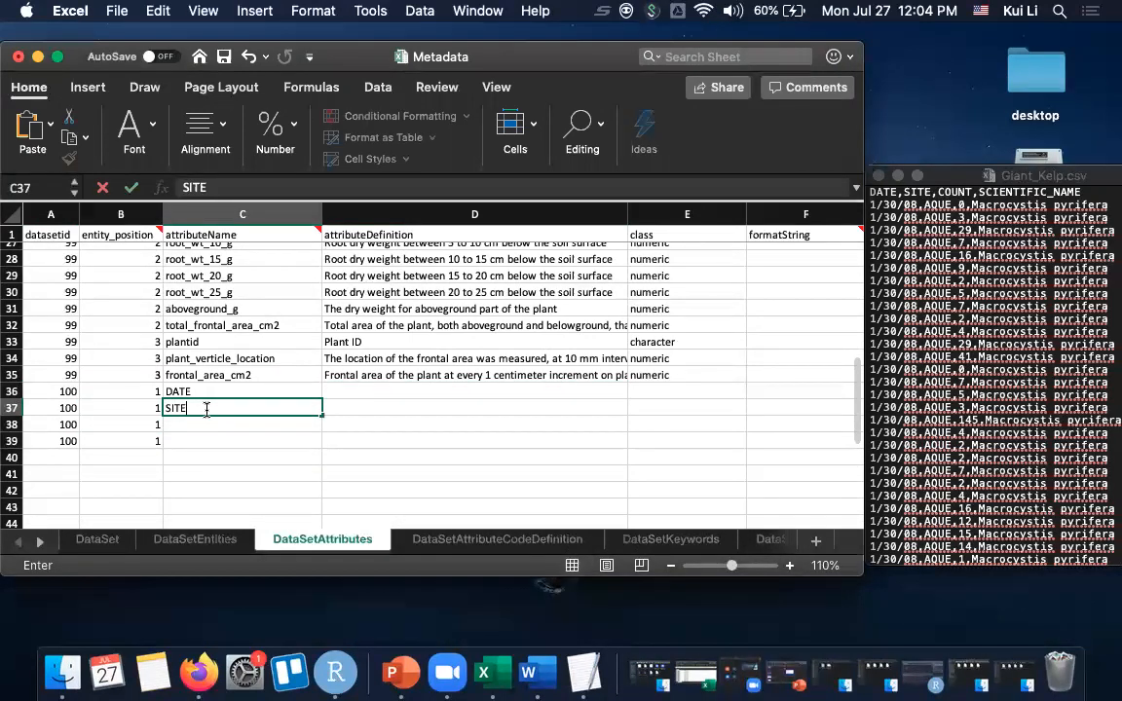
{"action": "key", "text": "Return"}
- Enter COUNT and SCIENTIFIC_NAME as the attribute names in rows 38 and 39
{"action": "type", "text": "COUNT"}
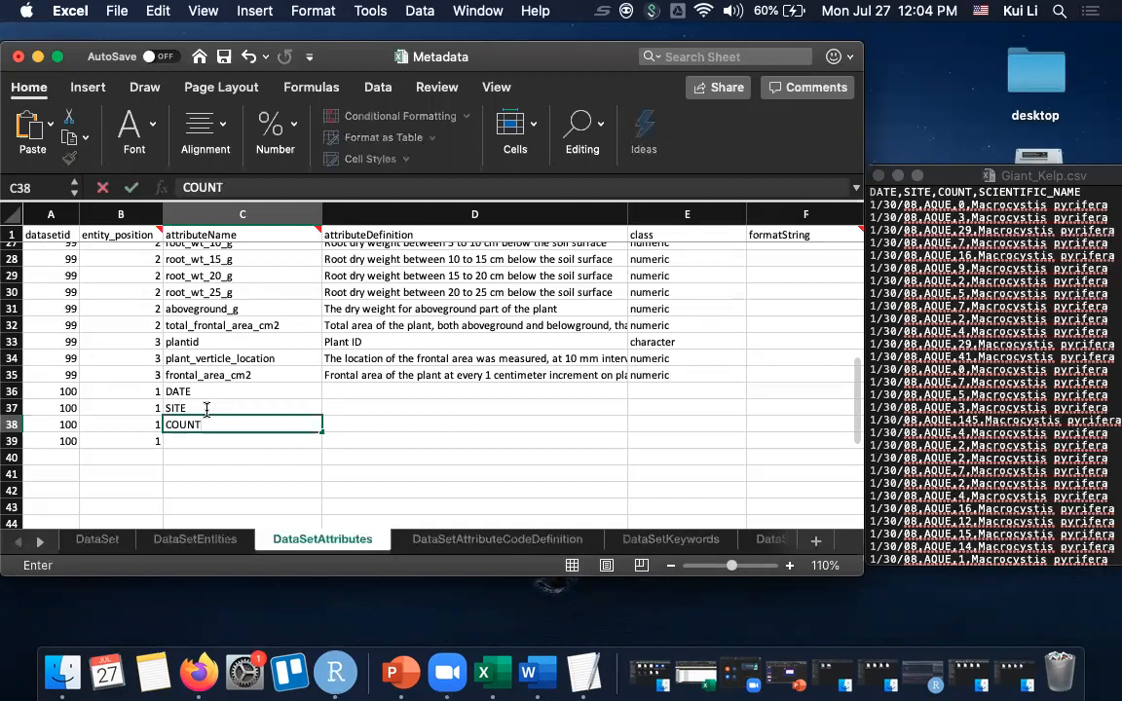
{"action": "key", "text": "Return"}
{"action": "type", "text": "S"}
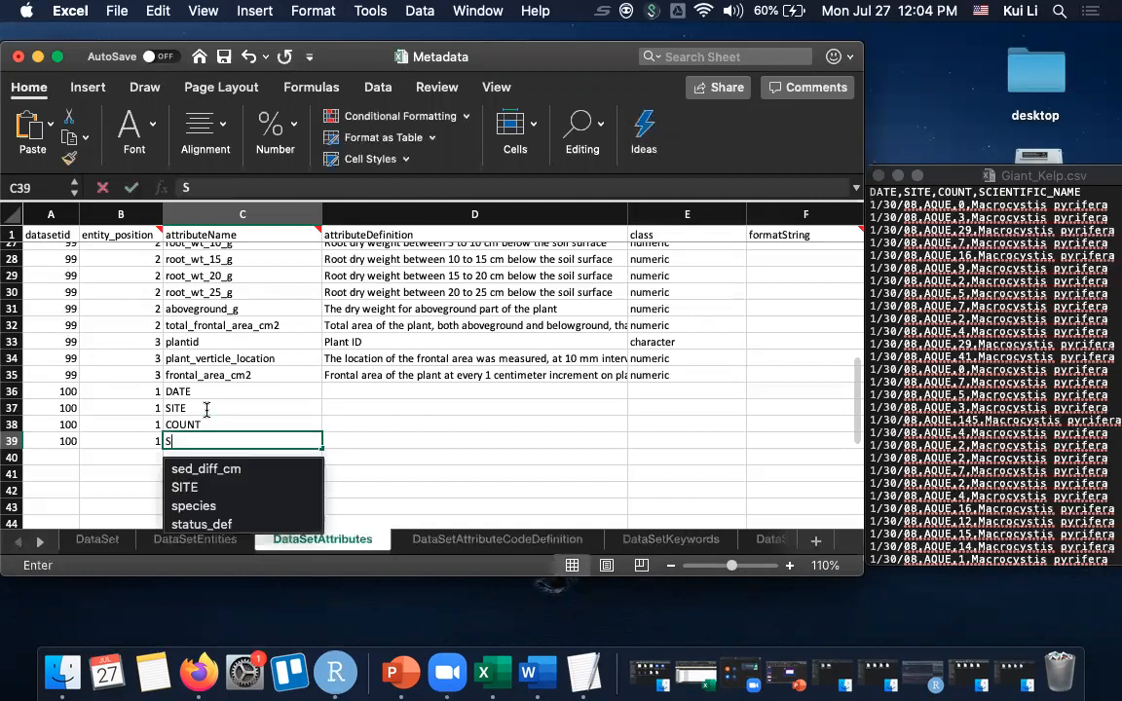
{"action": "type", "text": "CIENT"}
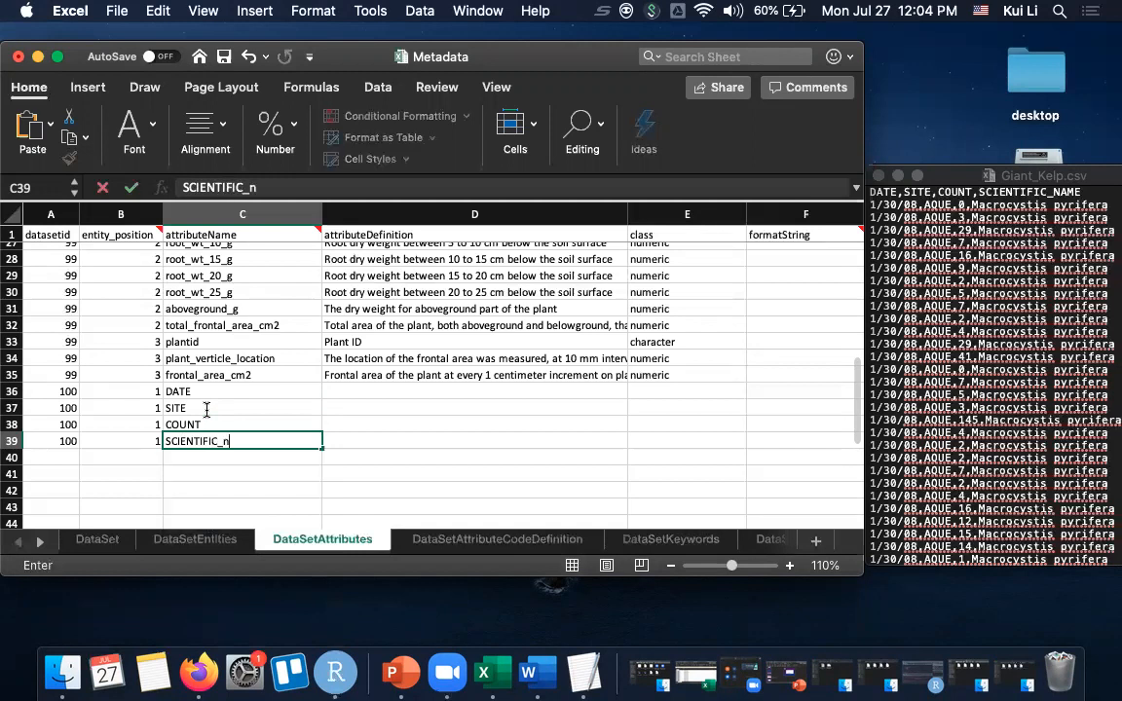
{"action": "type", "text": "IFIC_NAME"}
{"action": "key", "text": "Tab"}
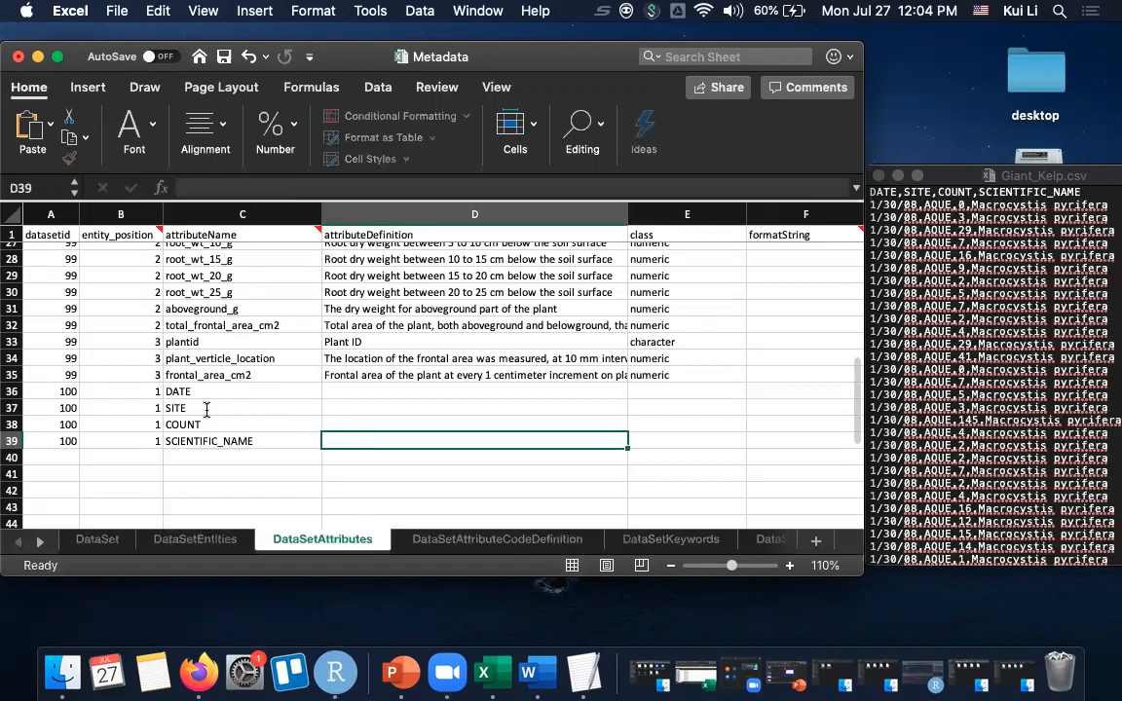
- Define the DATE attribute as "date" and the SITE attribute as "site code"
{"action": "left_click", "coordinate": [338, 389]}
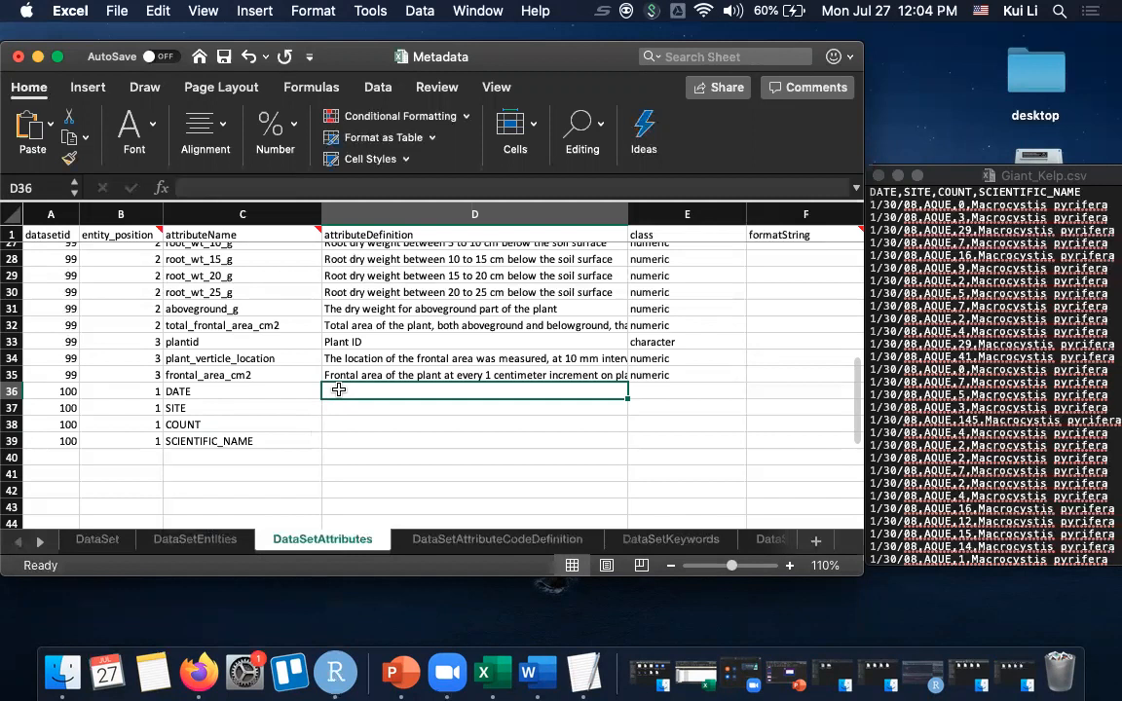
{"action": "type", "text": "date"}
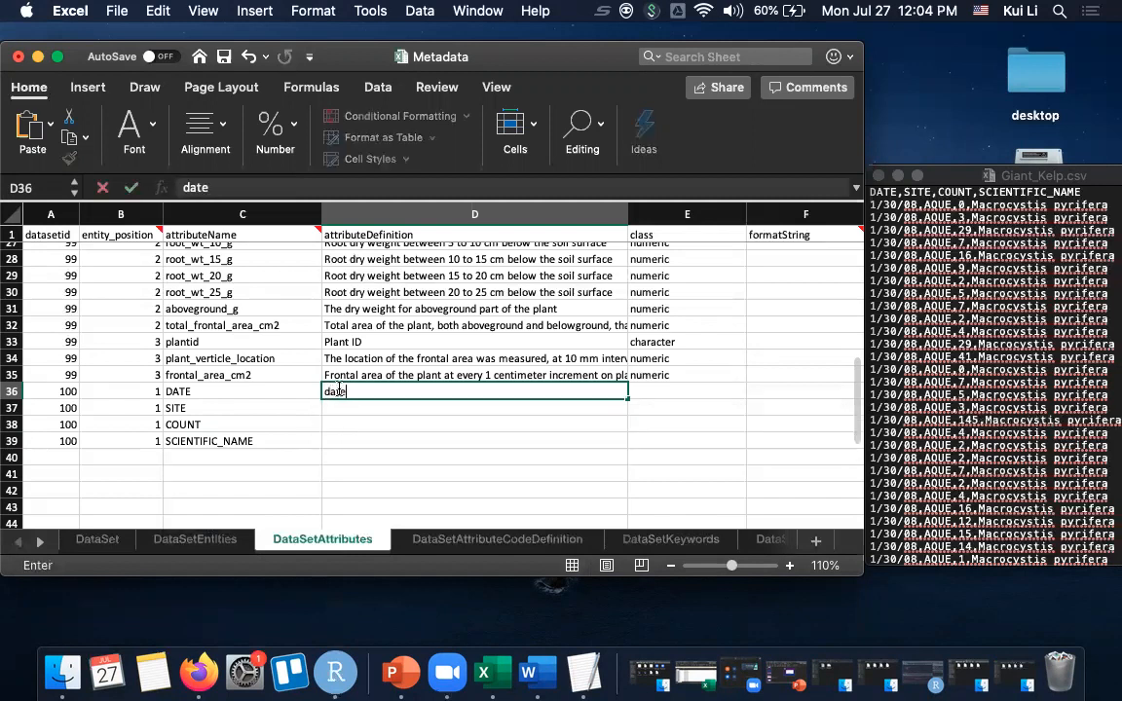
{"action": "key", "text": "Tab"}
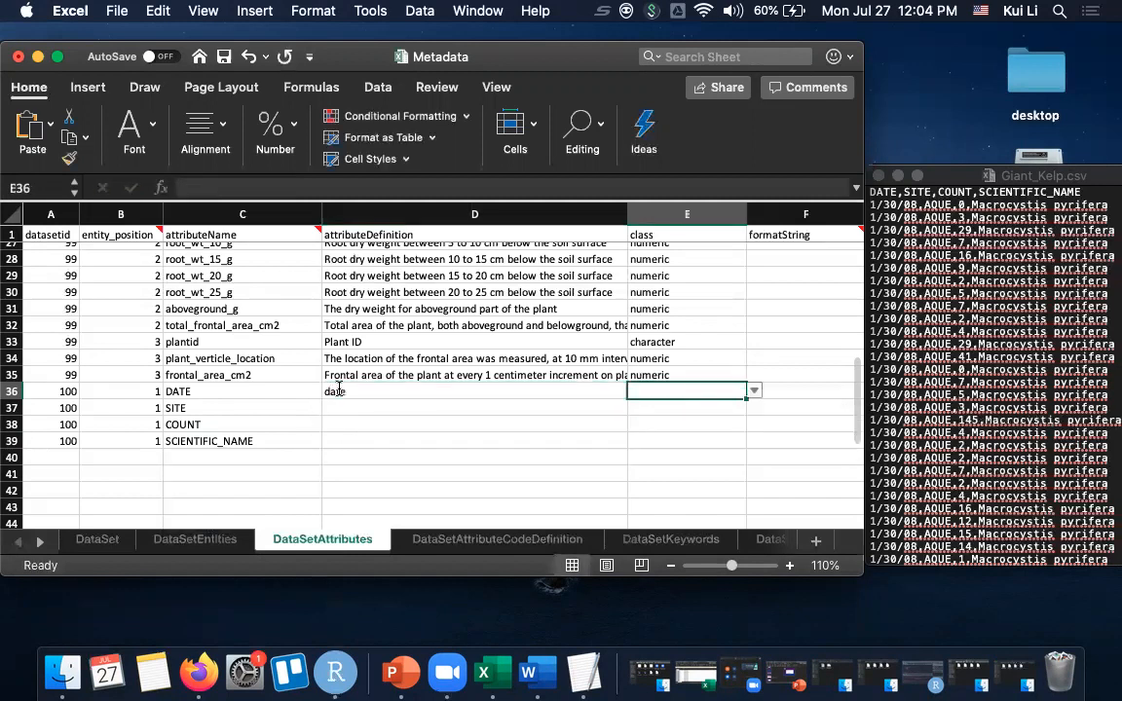
{"action": "left_click", "coordinate": [340, 402]}
{"action": "type", "text": "site code"}
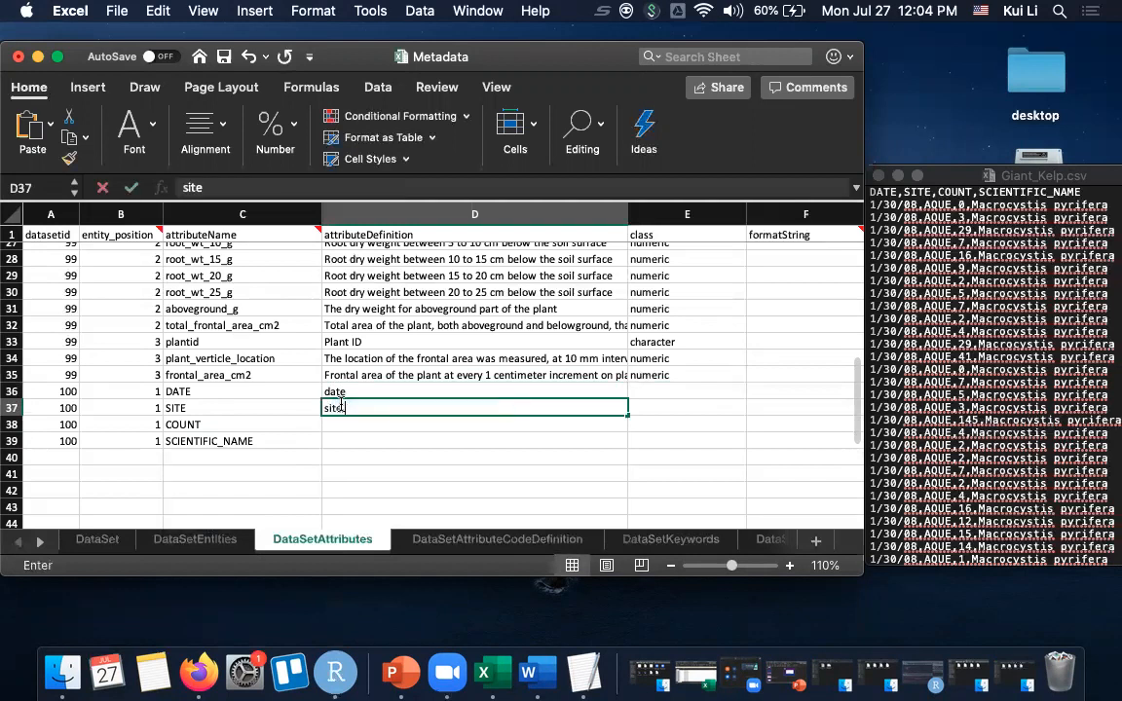
{"action": "key", "text": "Tab"}
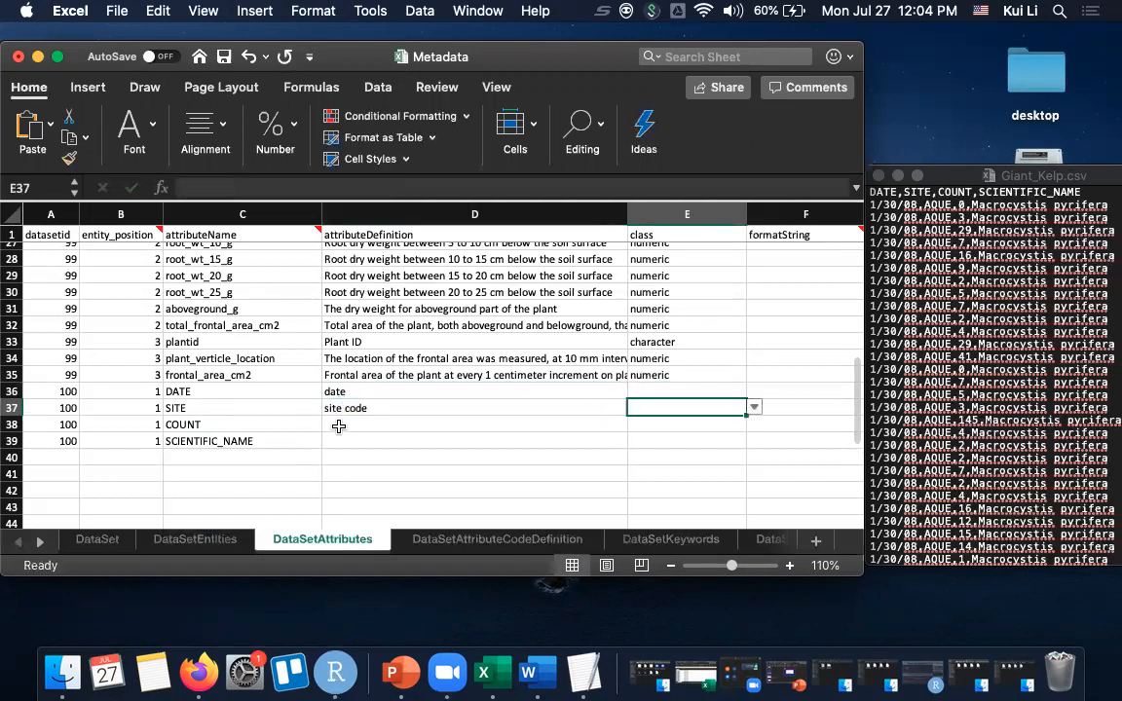
- Define the COUNT attribute as "kelp count" and the SCIENTIFIC_NAME attribute as "scientific name"
{"action": "left_click", "coordinate": [338, 425]}
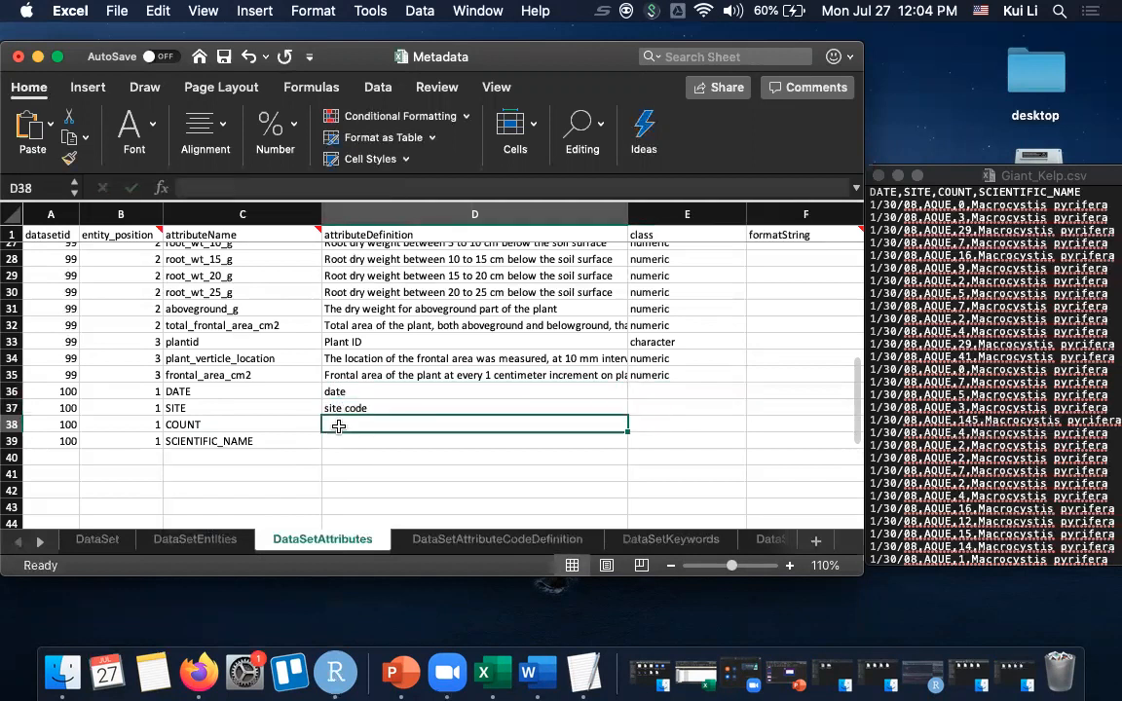
{"action": "type", "text": "kelp count"}
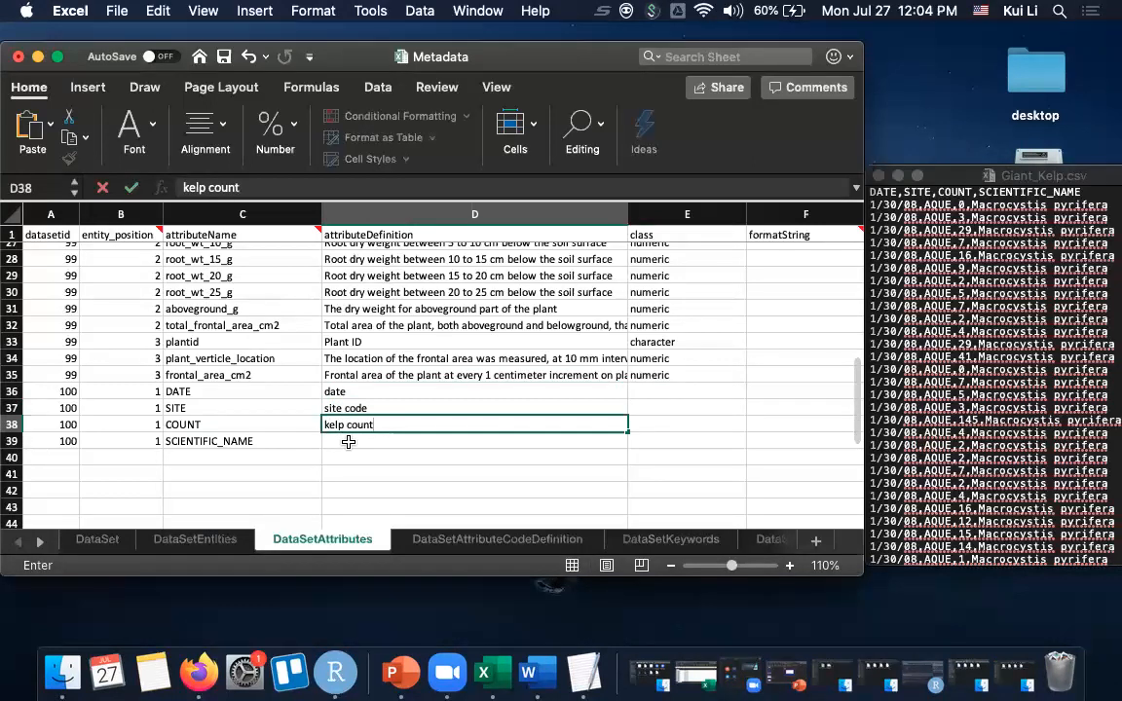
{"action": "left_click", "coordinate": [348, 442]}
{"action": "type", "text": "scien"}
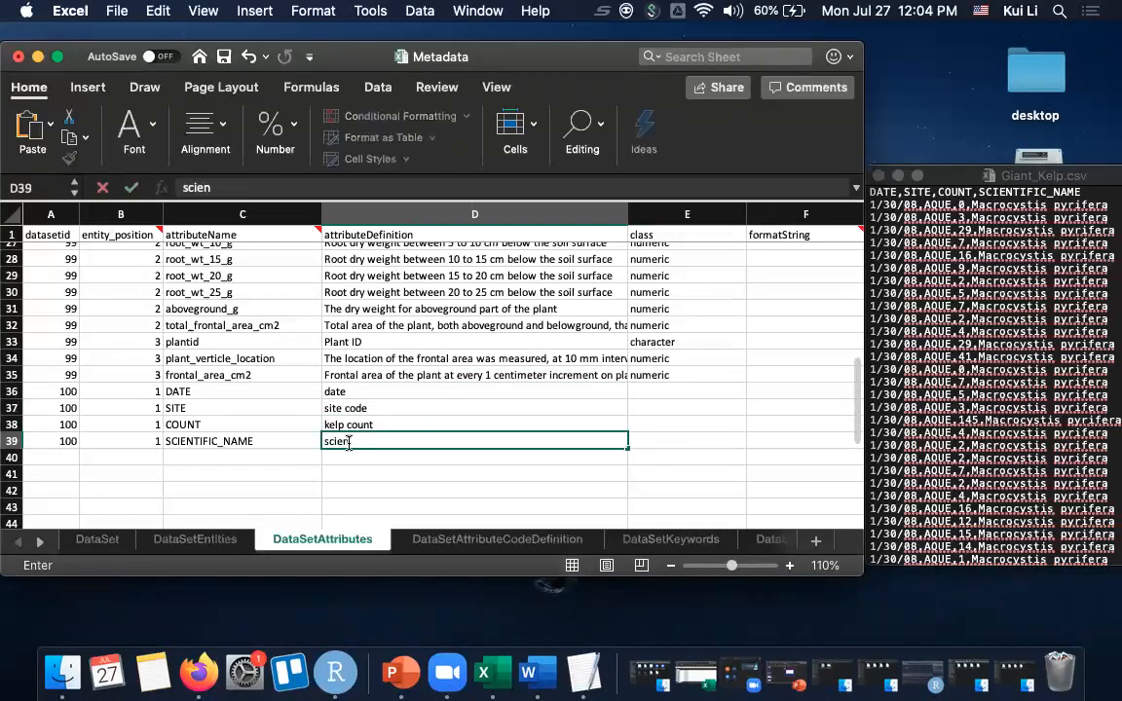
{"action": "type", "text": "tific name"}
{"action": "key", "text": "Tab"}
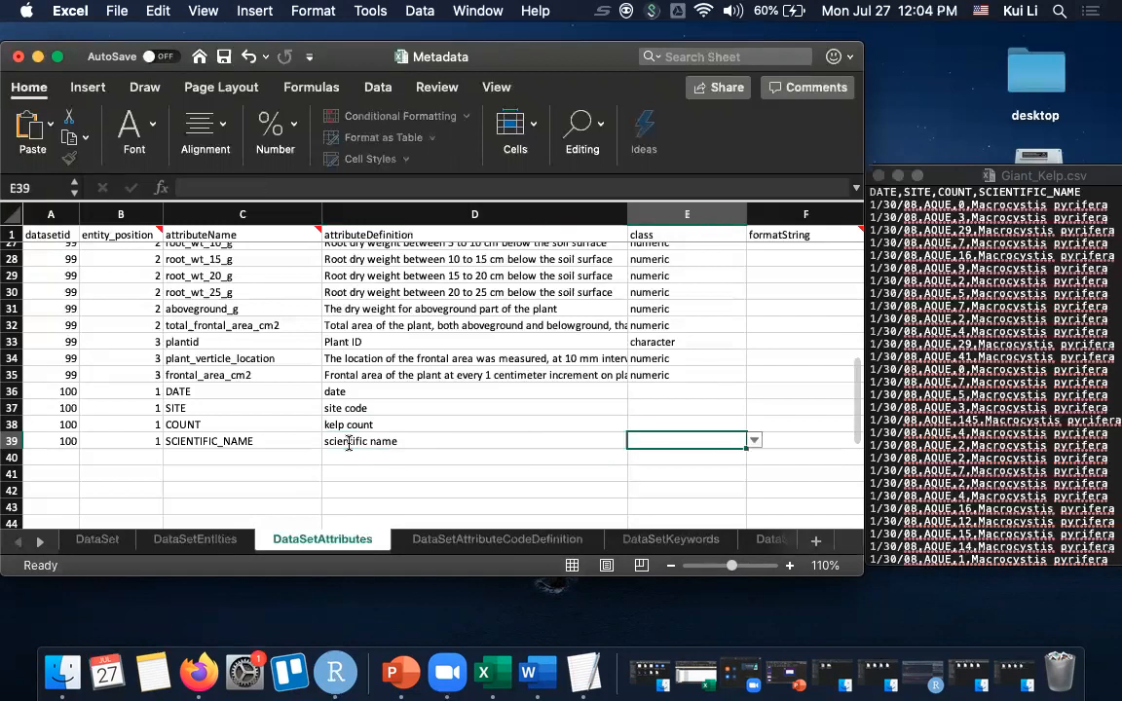
- Set the class of the DATE attribute to Date and of the SITE attribute to character
{"action": "left_click", "coordinate": [694, 390]}
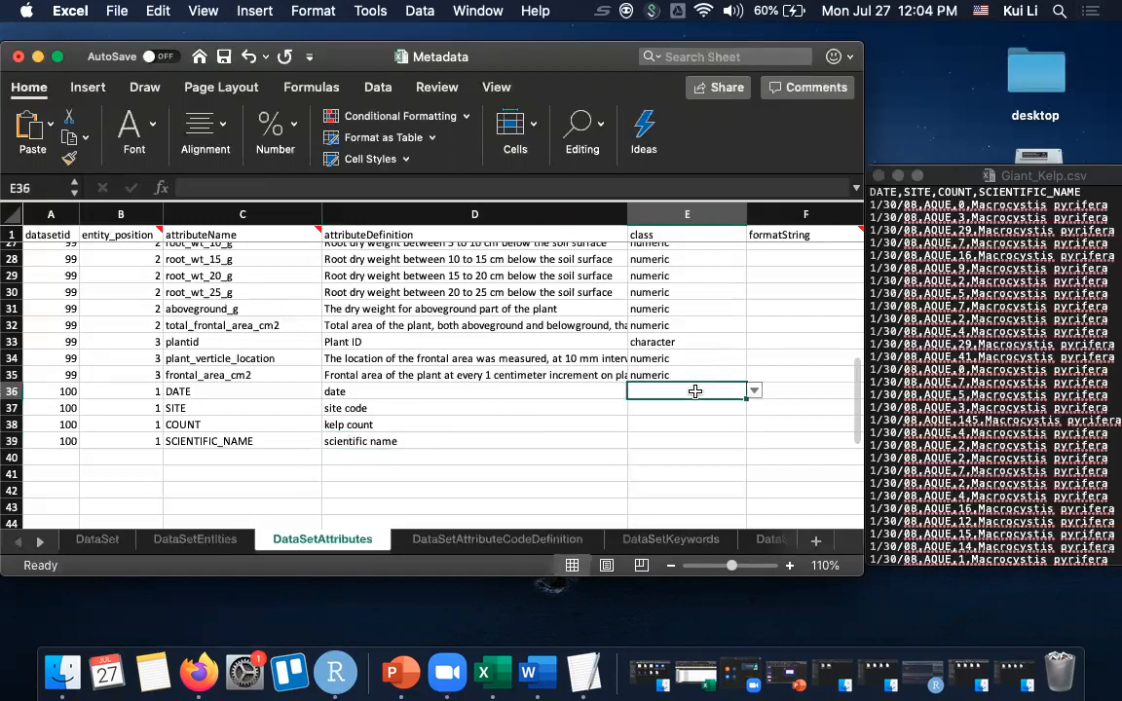
{"action": "left_click", "coordinate": [756, 392]}
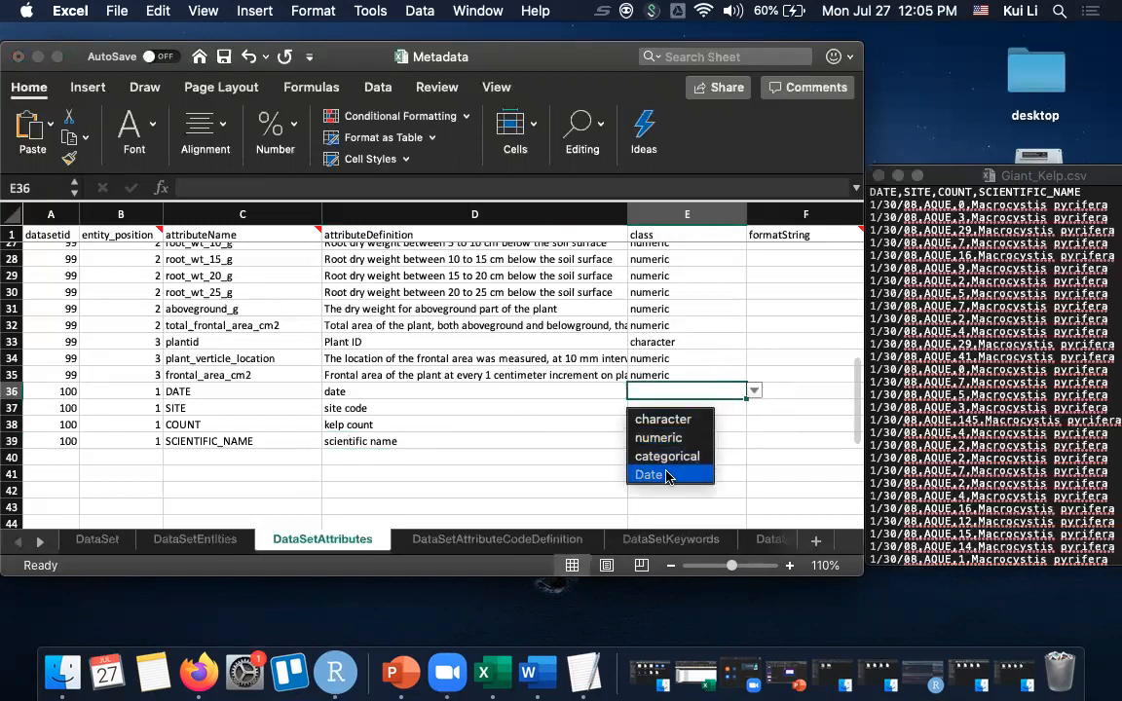
{"action": "left_click", "coordinate": [654, 475]}
{"action": "left_click", "coordinate": [693, 412]}
{"action": "left_click", "coordinate": [756, 408]}
{"action": "left_click", "coordinate": [695, 441]}
- Set the class of the COUNT attribute to numeric and of SCIENTIFIC_NAME to character
{"action": "left_click", "coordinate": [671, 426]}
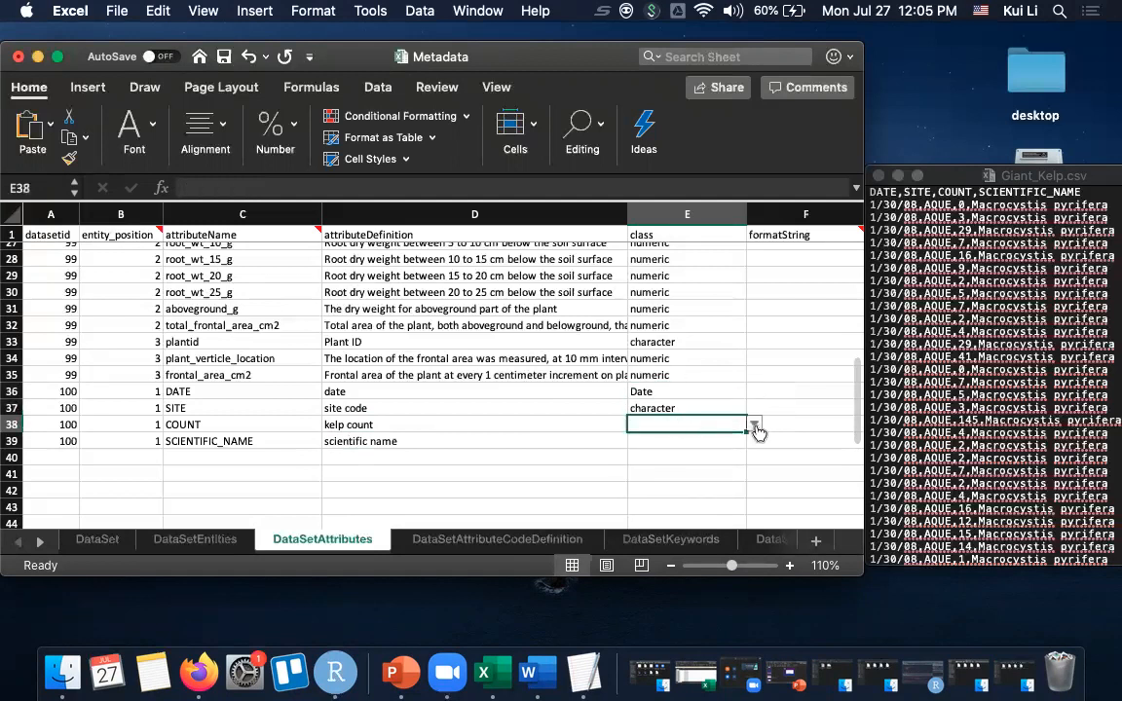
{"action": "left_click", "coordinate": [755, 424]}
{"action": "left_click", "coordinate": [694, 472]}
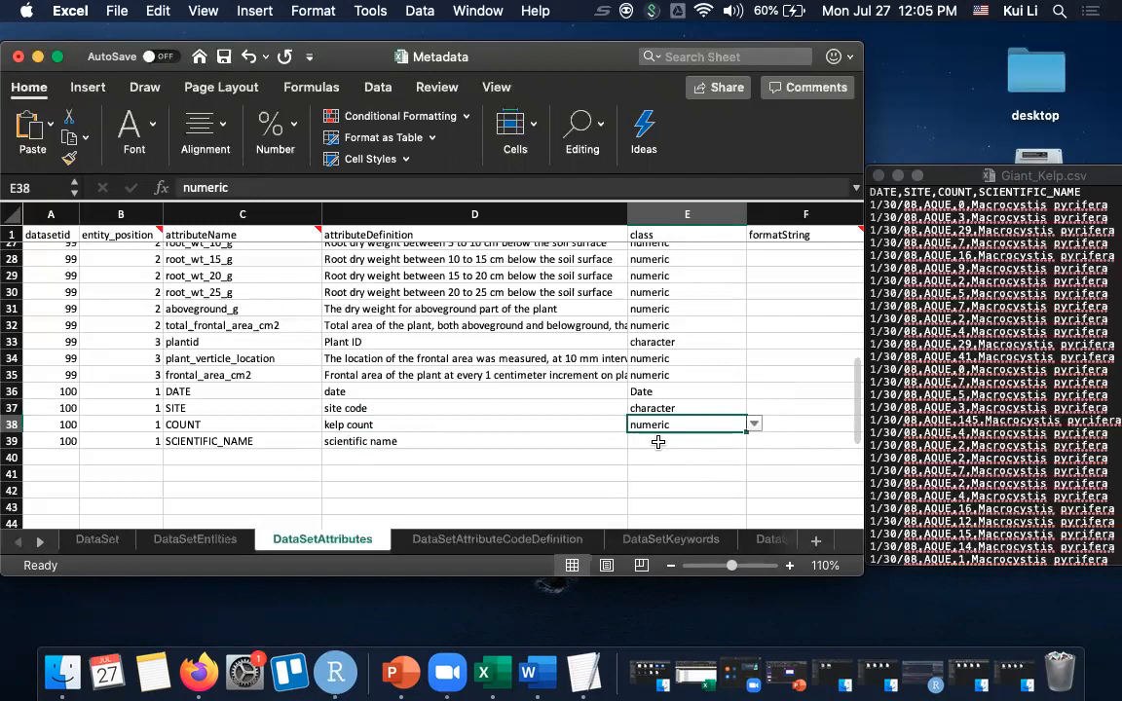
{"action": "left_click", "coordinate": [656, 441]}
{"action": "left_click", "coordinate": [755, 442]}
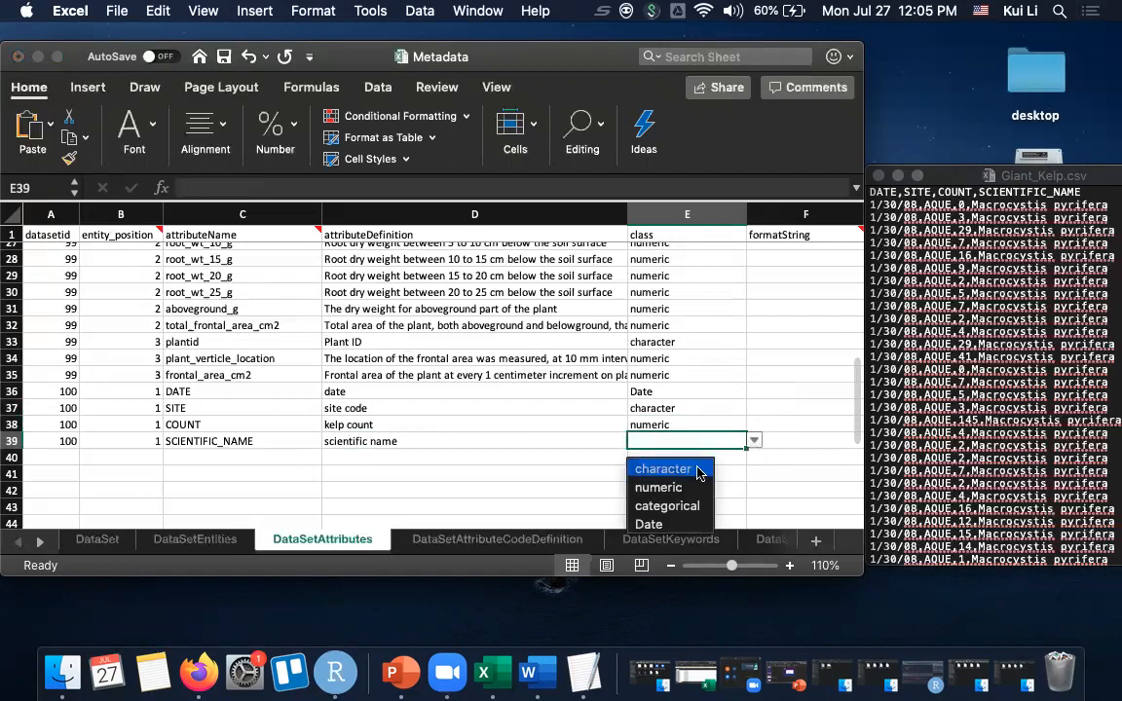
{"action": "left_click", "coordinate": [698, 470]}
- Review the class choices for SCIENTIFIC_NAME and the code definitions in the DataSetAttributeCodeDefinition sheet
{"action": "scroll", "coordinate": [711, 388], "scroll_direction": "right", "scroll_amount": 5}
{"action": "scroll", "coordinate": [711, 387], "scroll_direction": "up", "scroll_amount": 1}
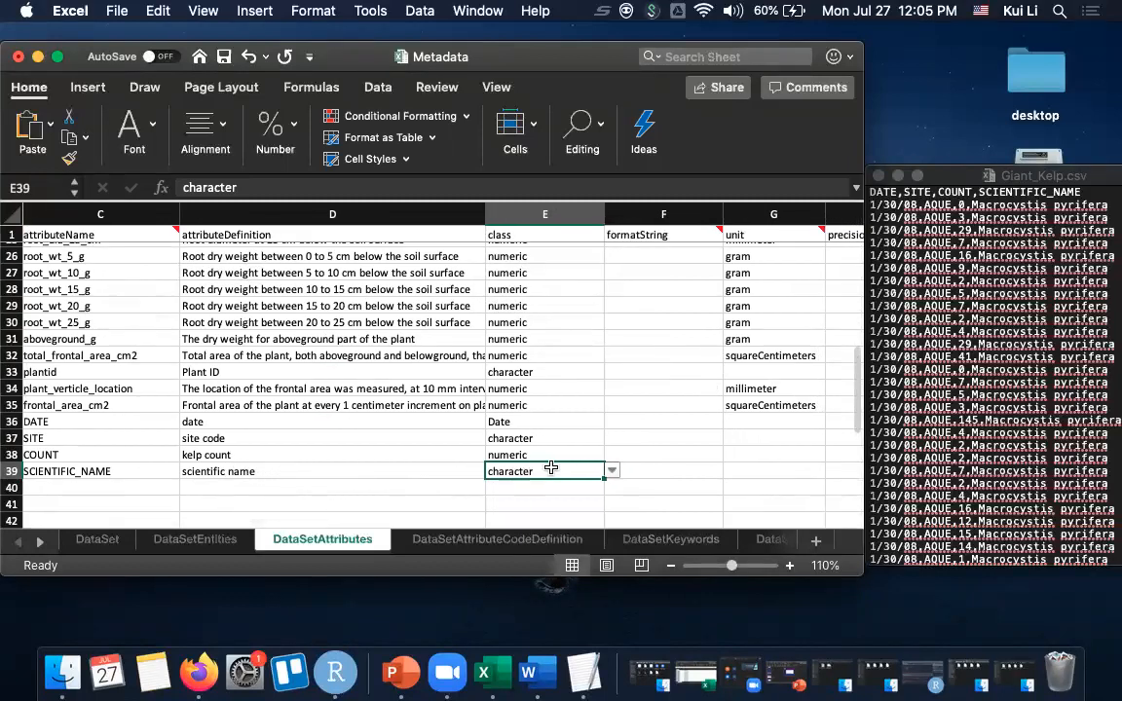
{"action": "left_click", "coordinate": [612, 471]}
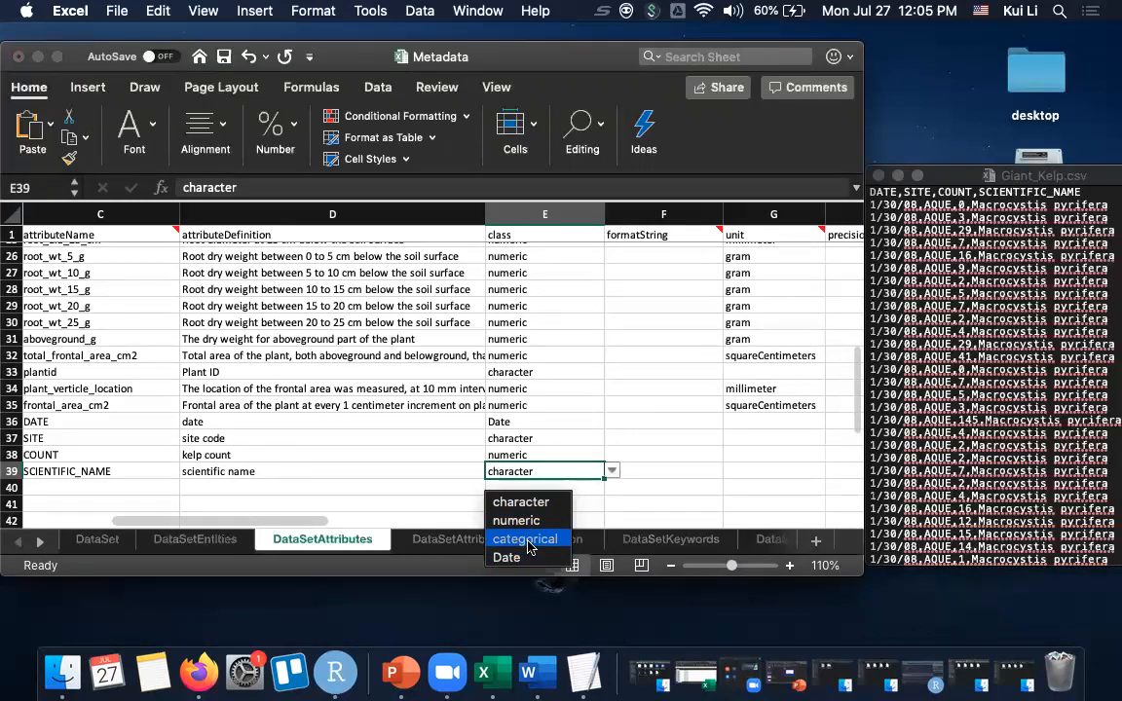
{"action": "left_click", "coordinate": [449, 496]}
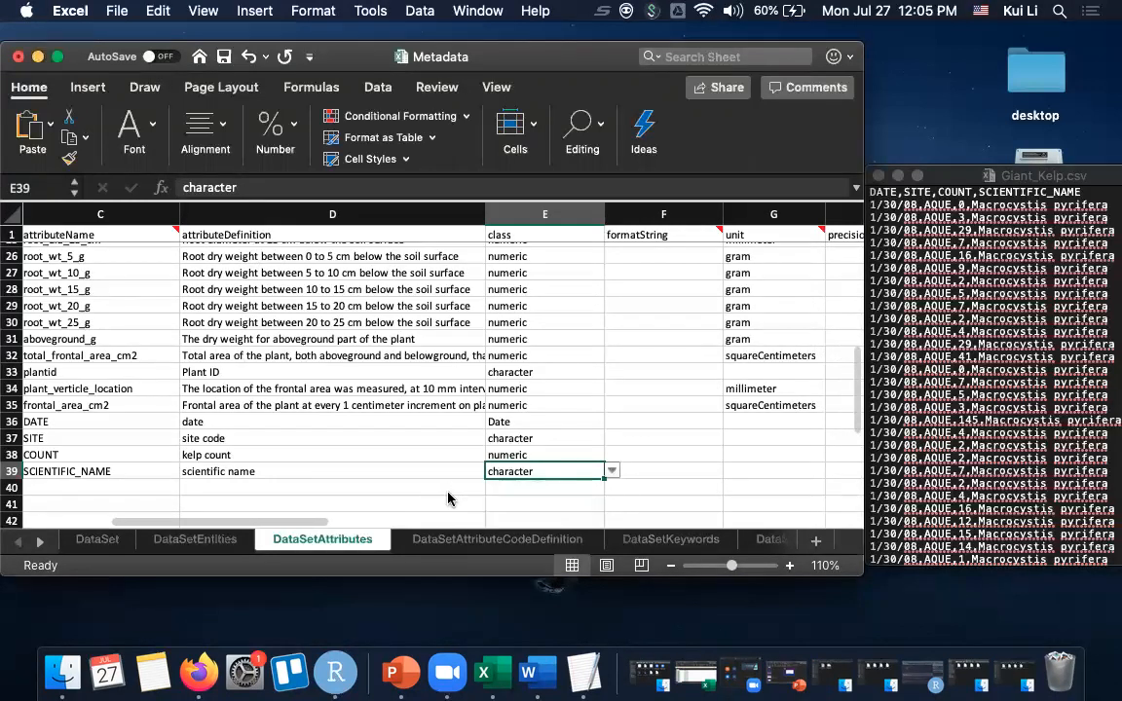
{"action": "left_click", "coordinate": [450, 541]}
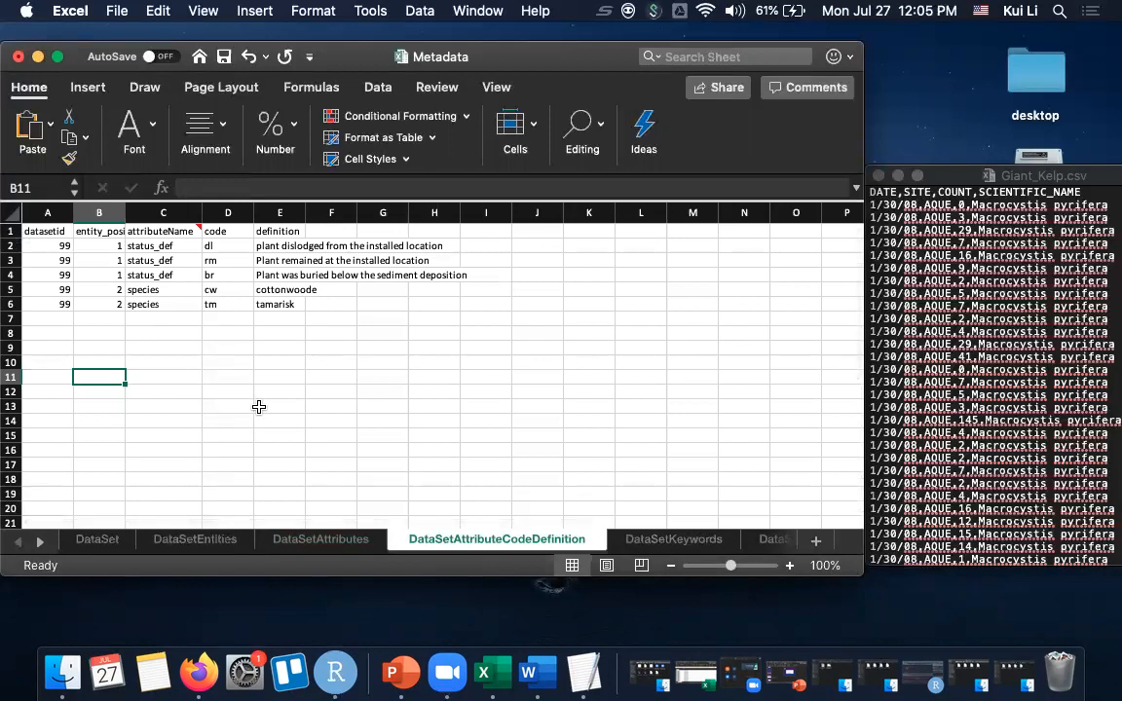
- Set the format string of the DATE attribute to MM/DD/YY in the DataSetAttributes sheet
{"action": "left_click", "coordinate": [326, 540]}
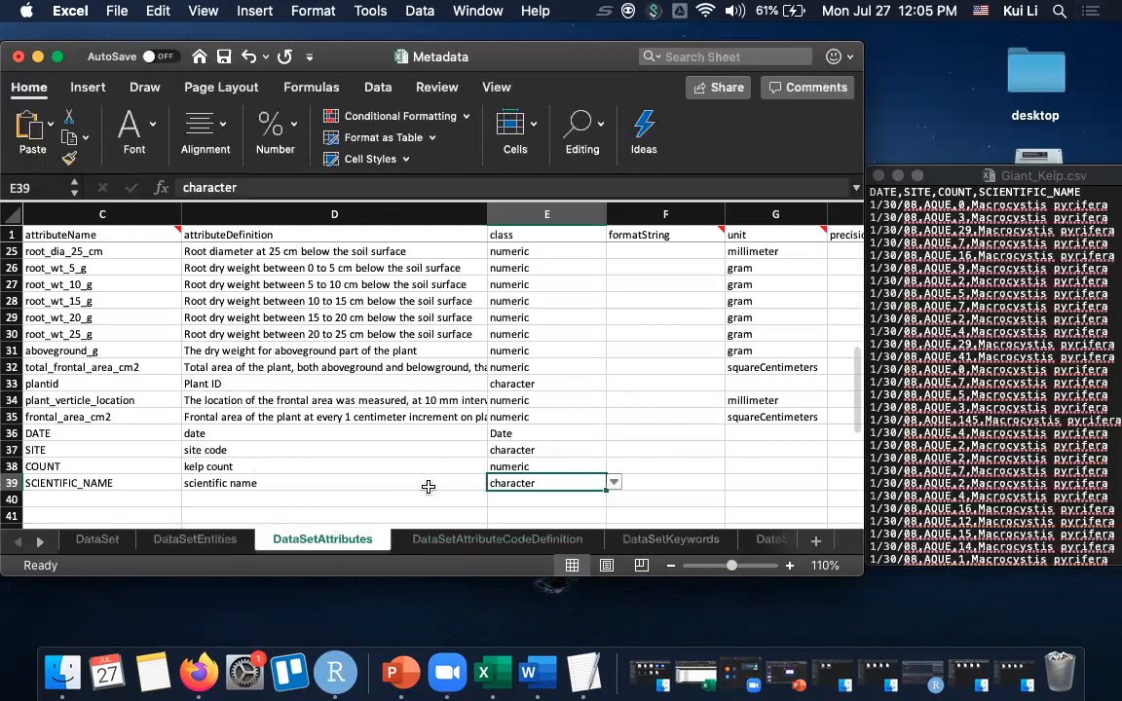
{"action": "left_click", "coordinate": [663, 432]}
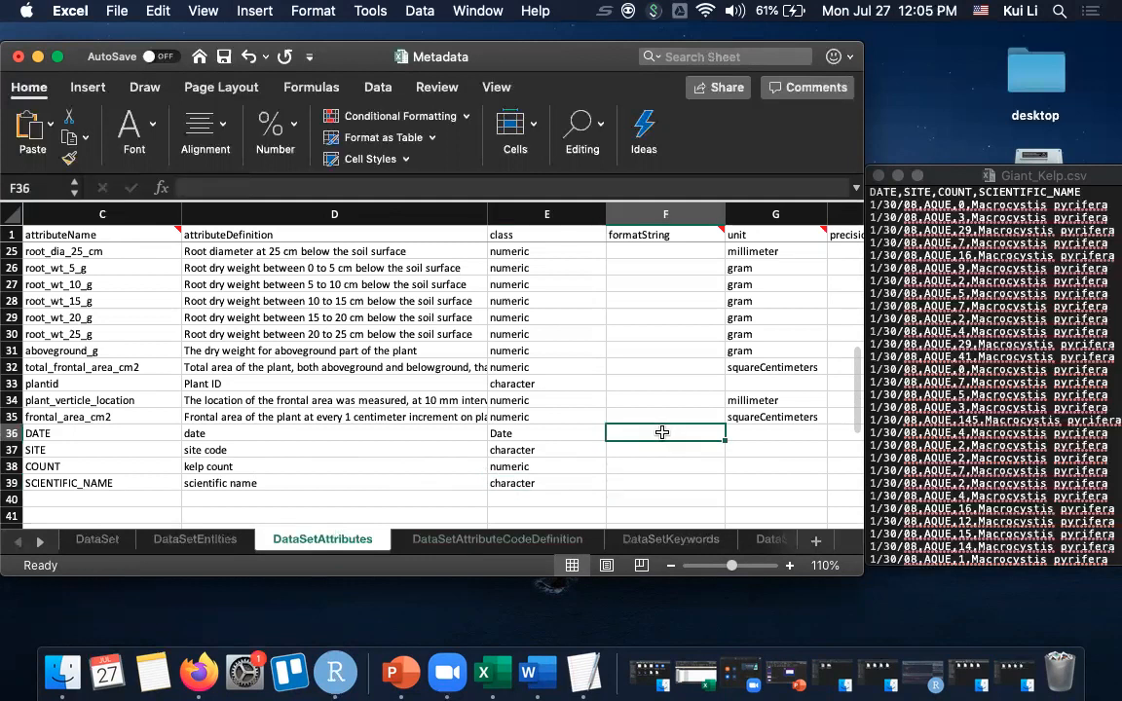
{"action": "type", "text": "MM/DD/YY"}
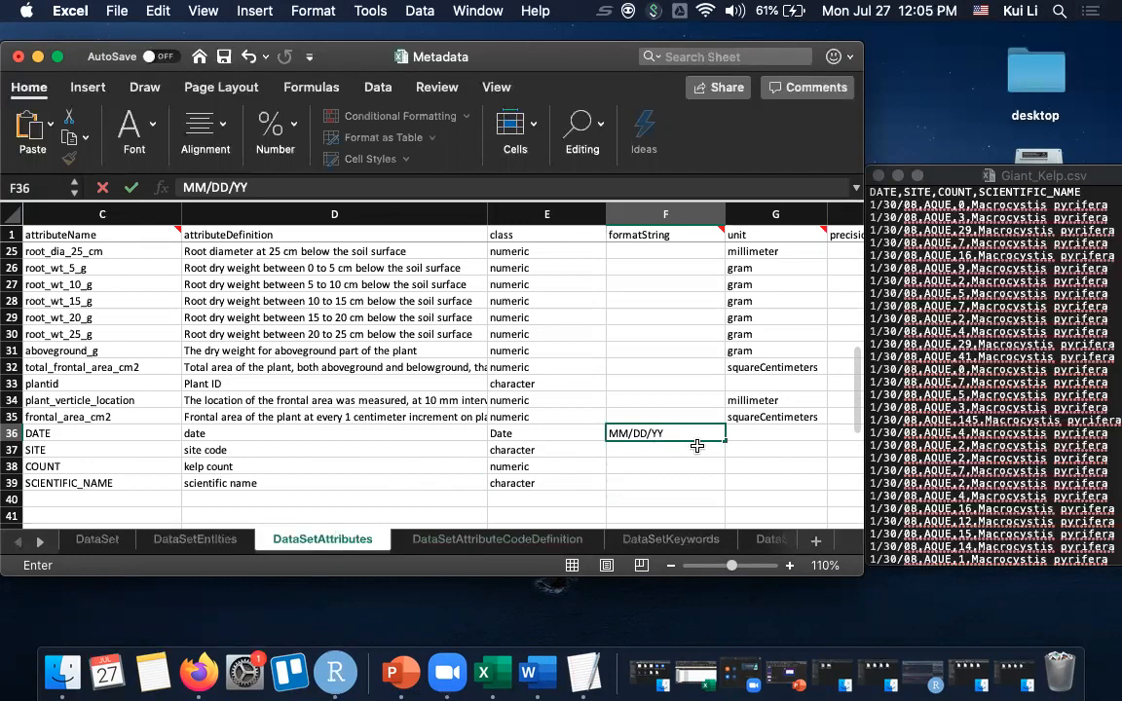
{"action": "left_click", "coordinate": [687, 449]}
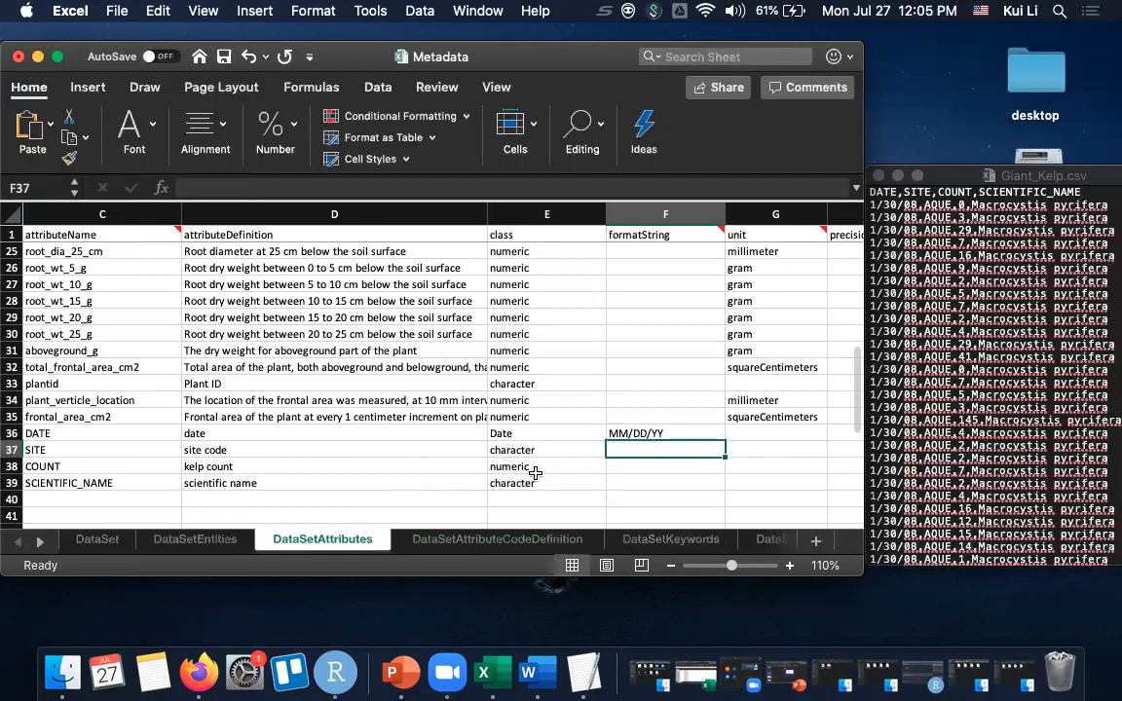
- Set the unit of the COUNT attribute to number
{"action": "scroll", "coordinate": [708, 455], "scroll_direction": "right", "scroll_amount": 2}
{"action": "scroll", "coordinate": [708, 455], "scroll_direction": "down", "scroll_amount": 1}
{"action": "scroll", "coordinate": [708, 455], "scroll_direction": "right", "scroll_amount": 2}
{"action": "scroll", "coordinate": [707, 455], "scroll_direction": "up", "scroll_amount": 1}
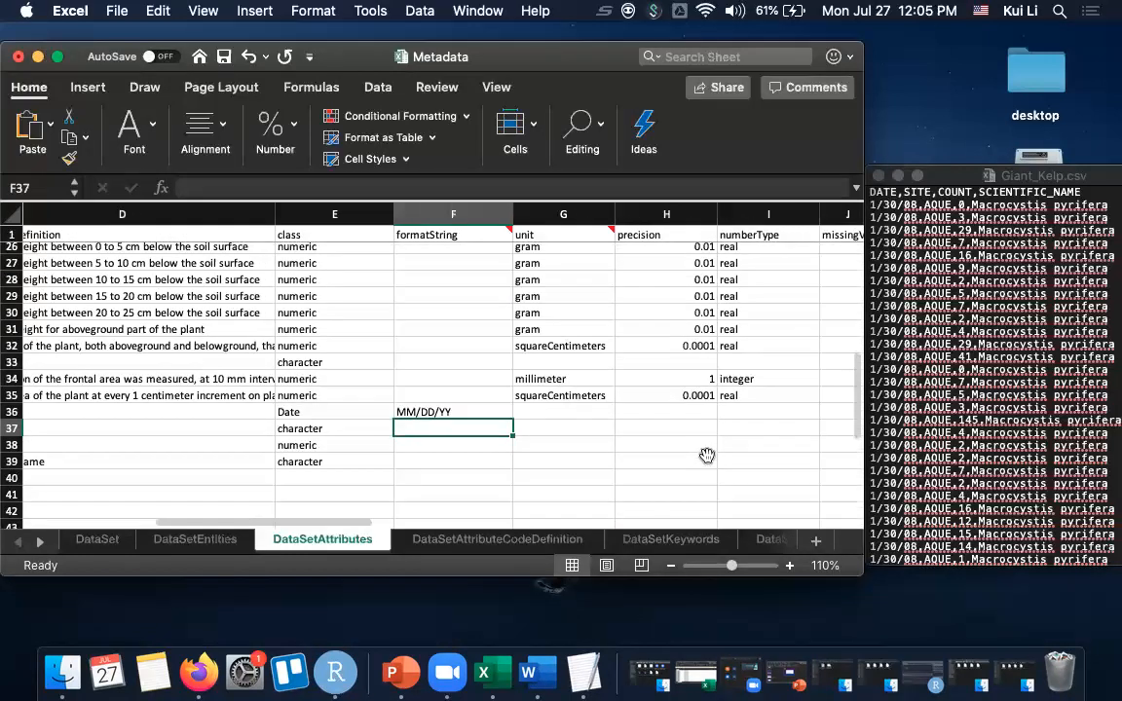
{"action": "left_click", "coordinate": [561, 444]}
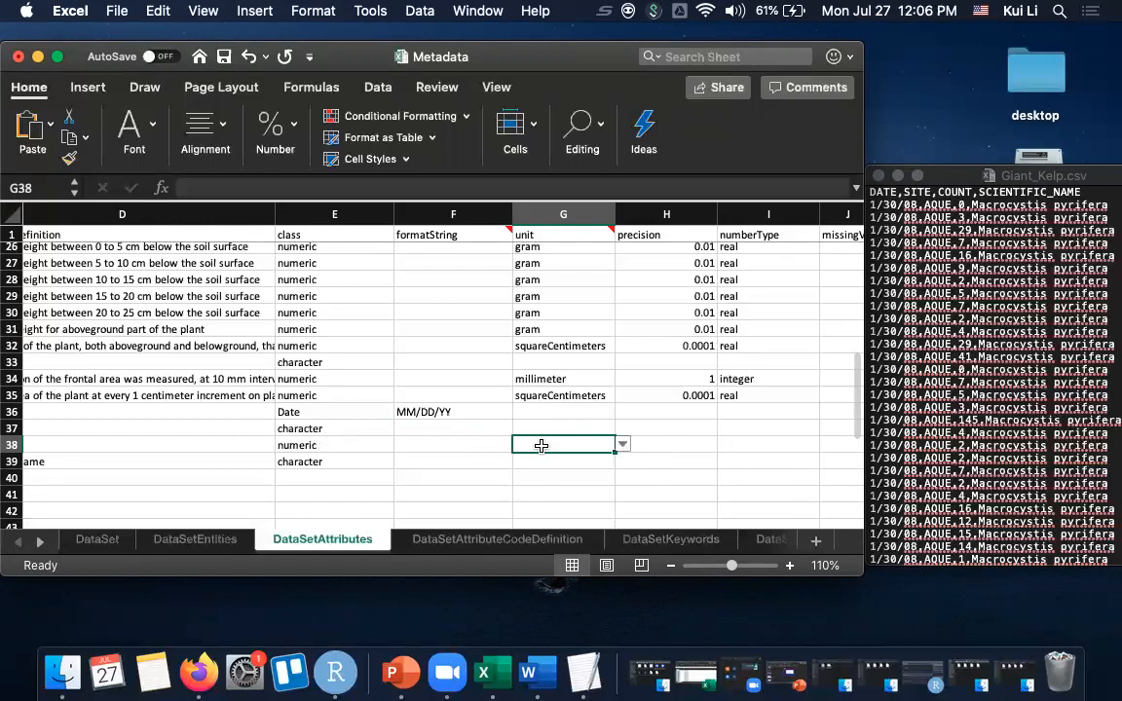
{"action": "type", "text": "NUM"}
{"action": "key", "text": "BackSpace"}
{"action": "key", "text": "BackSpace"}
{"action": "key", "text": "BackSpace"}
{"action": "type", "text": "nu"}
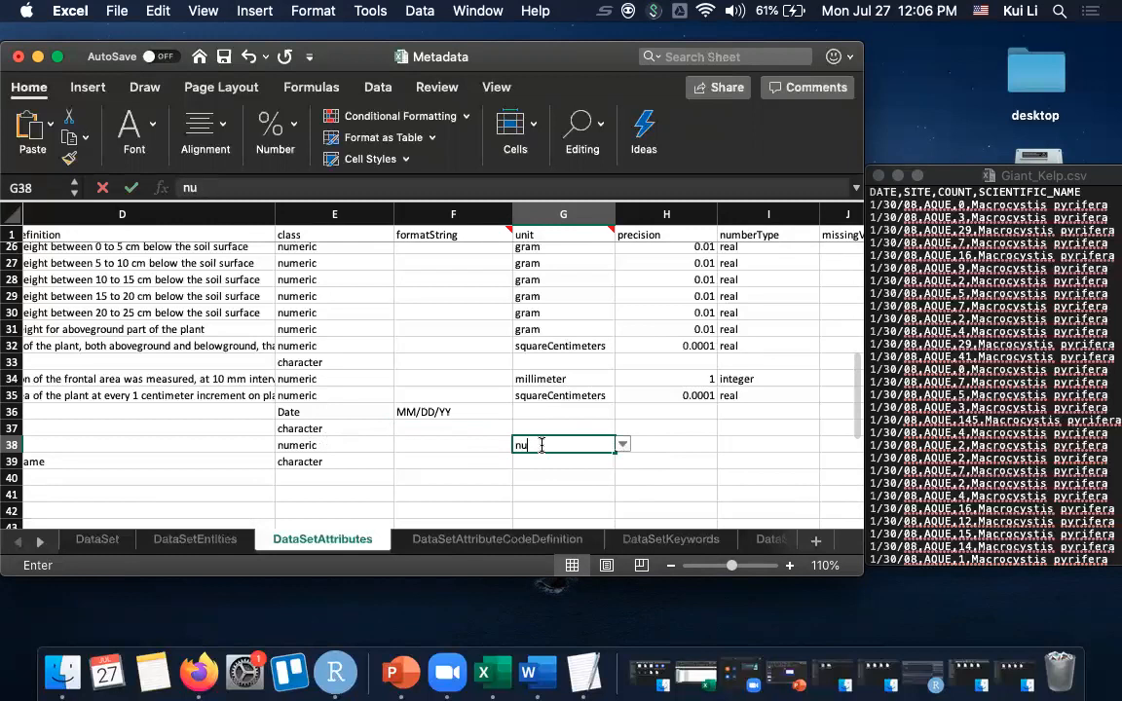
{"action": "type", "text": "mber"}
{"action": "left_click", "coordinate": [571, 460]}
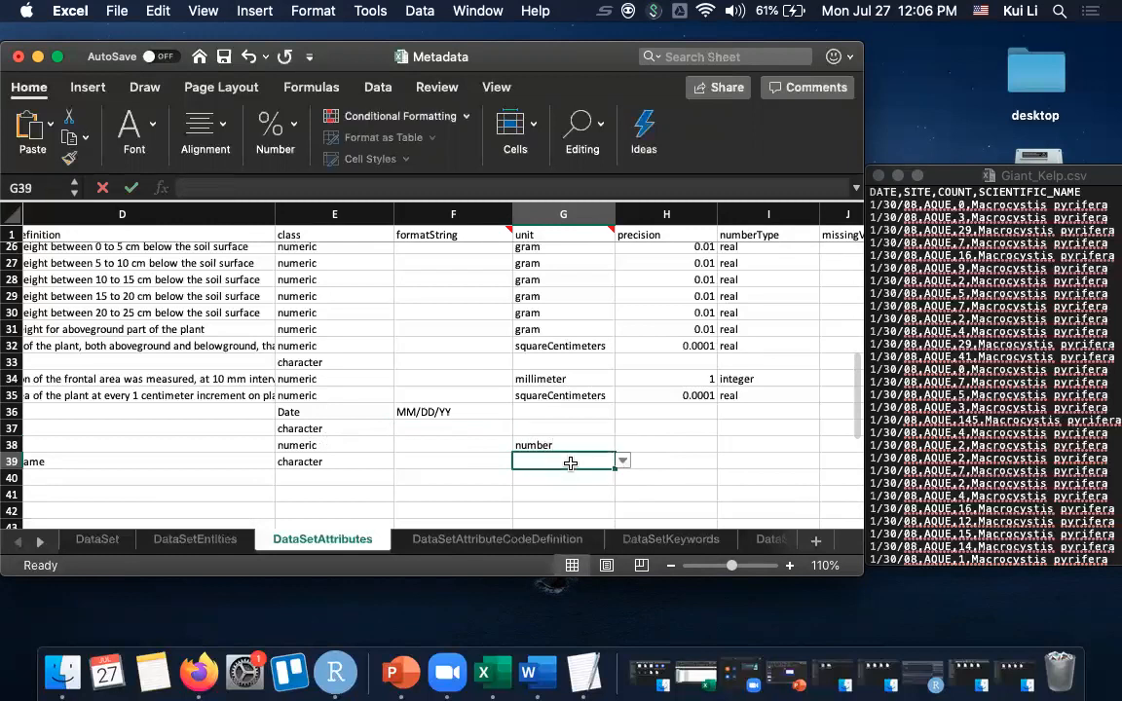
- Give the COUNT attribute a precision of 1 and the number type integer
{"action": "left_click", "coordinate": [662, 445]}
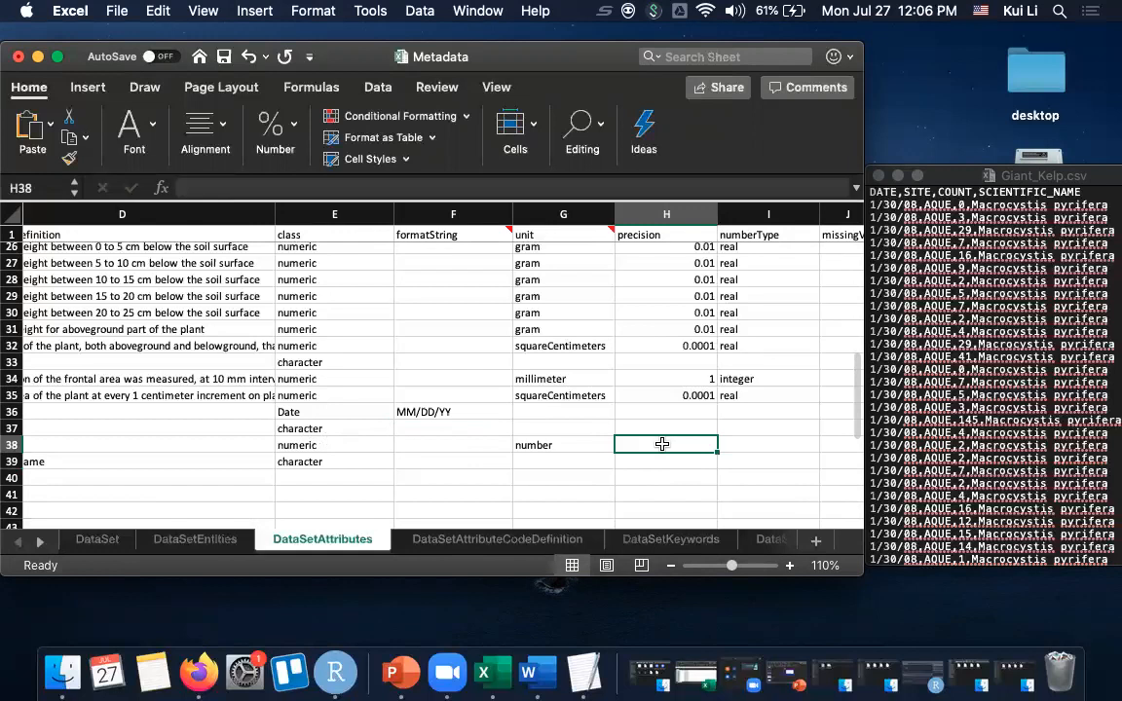
{"action": "type", "text": "1"}
{"action": "left_click", "coordinate": [738, 446]}
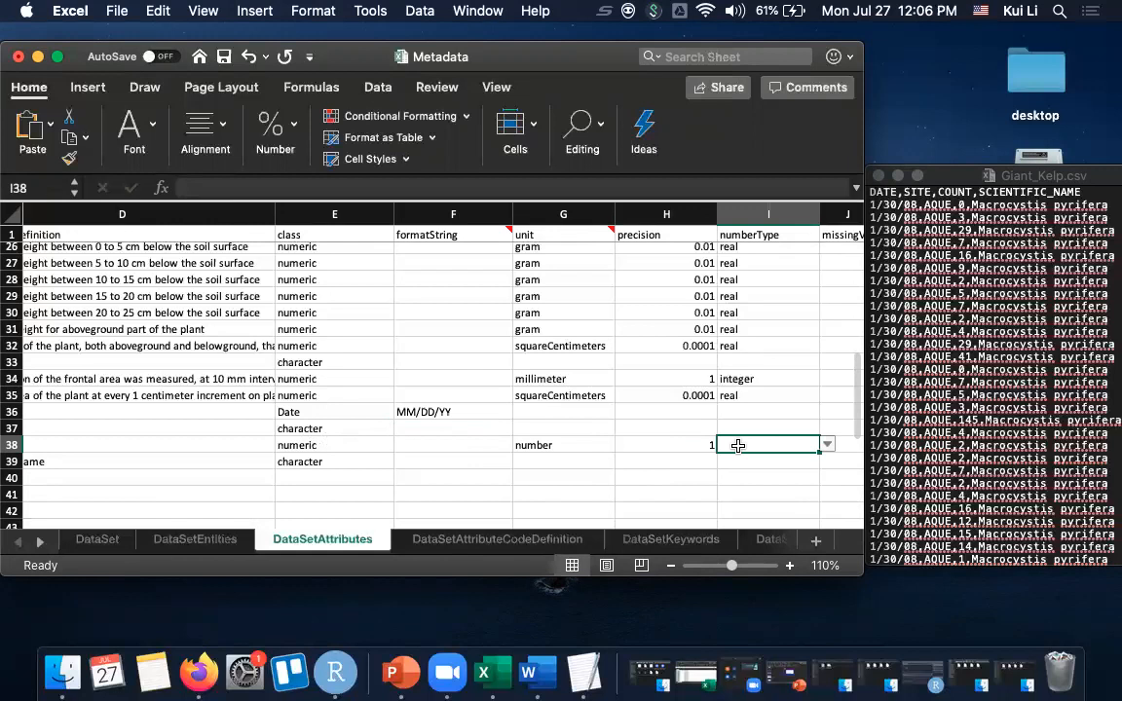
{"action": "type", "text": "integer"}
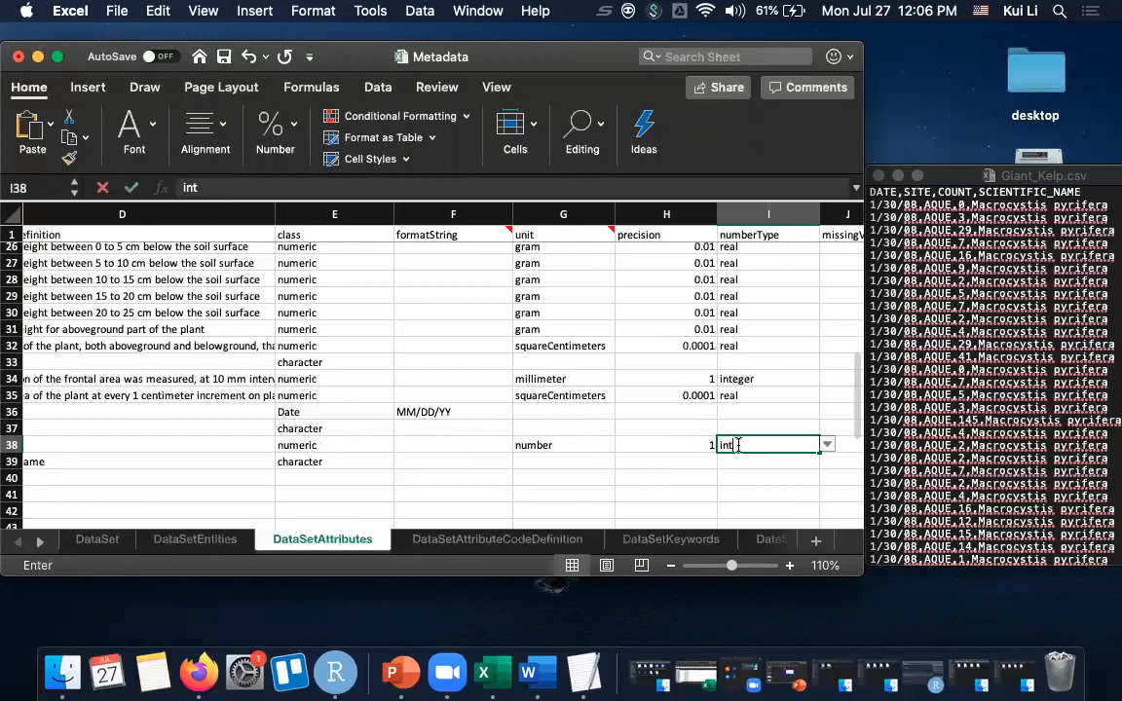
{"action": "left_click", "coordinate": [775, 482]}
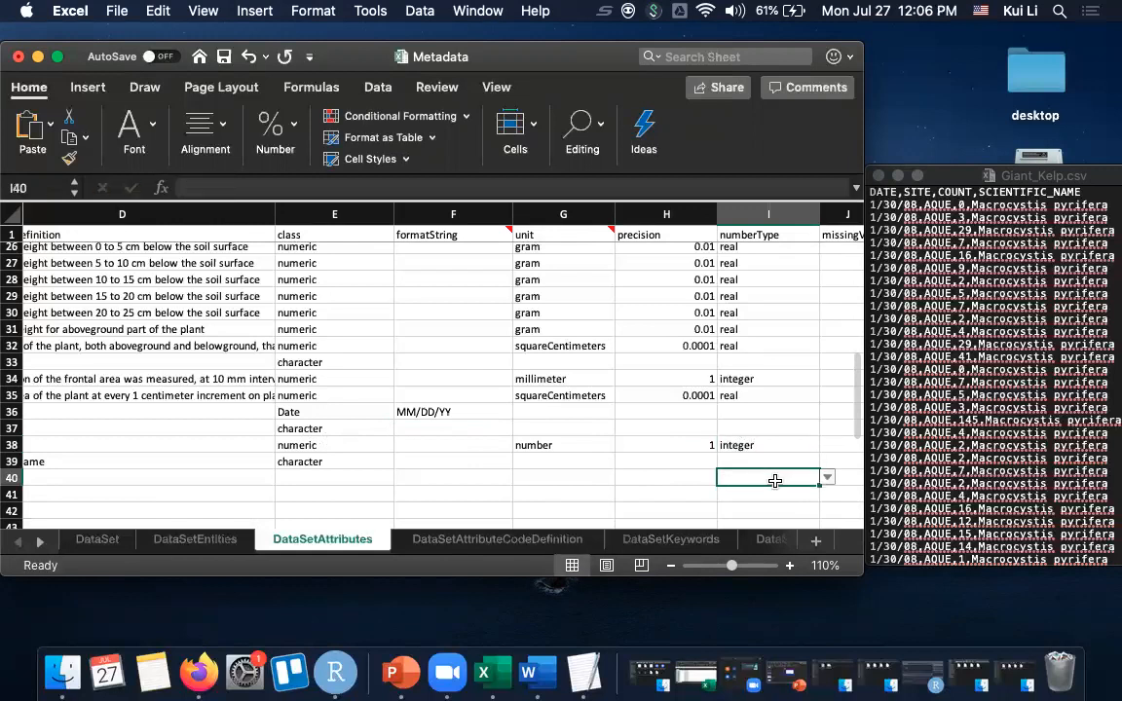
- Check the Giant_Kelp.csv data and enter -99999 as the COUNT attribute's missing value code
{"action": "scroll", "coordinate": [775, 481], "scroll_direction": "right", "scroll_amount": 4}
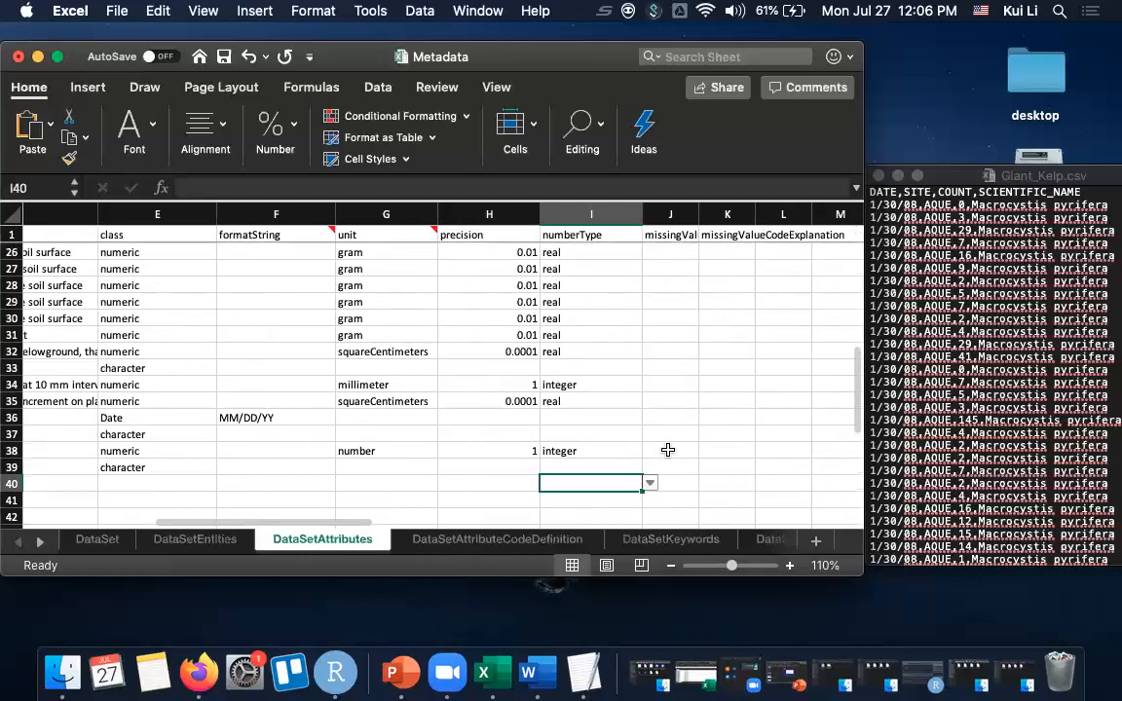
{"action": "left_click", "coordinate": [668, 450]}
{"action": "scroll", "coordinate": [1006, 351], "scroll_direction": "down", "scroll_amount": 20}
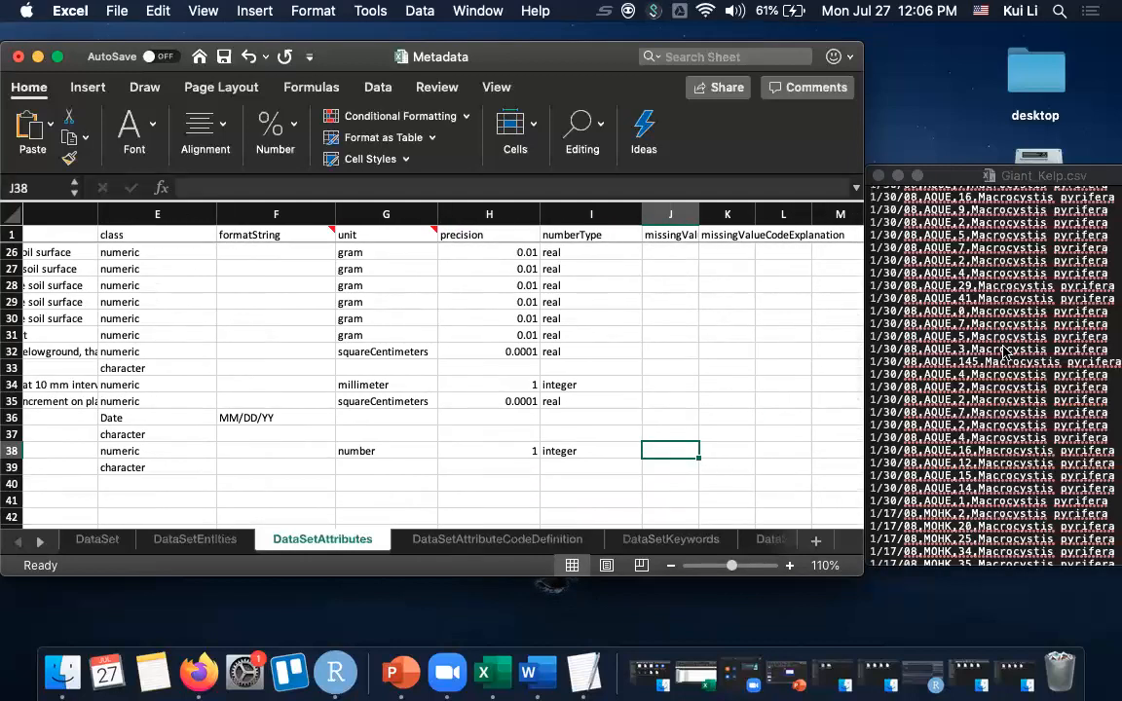
{"action": "scroll", "coordinate": [1006, 351], "scroll_direction": "up", "scroll_amount": 20}
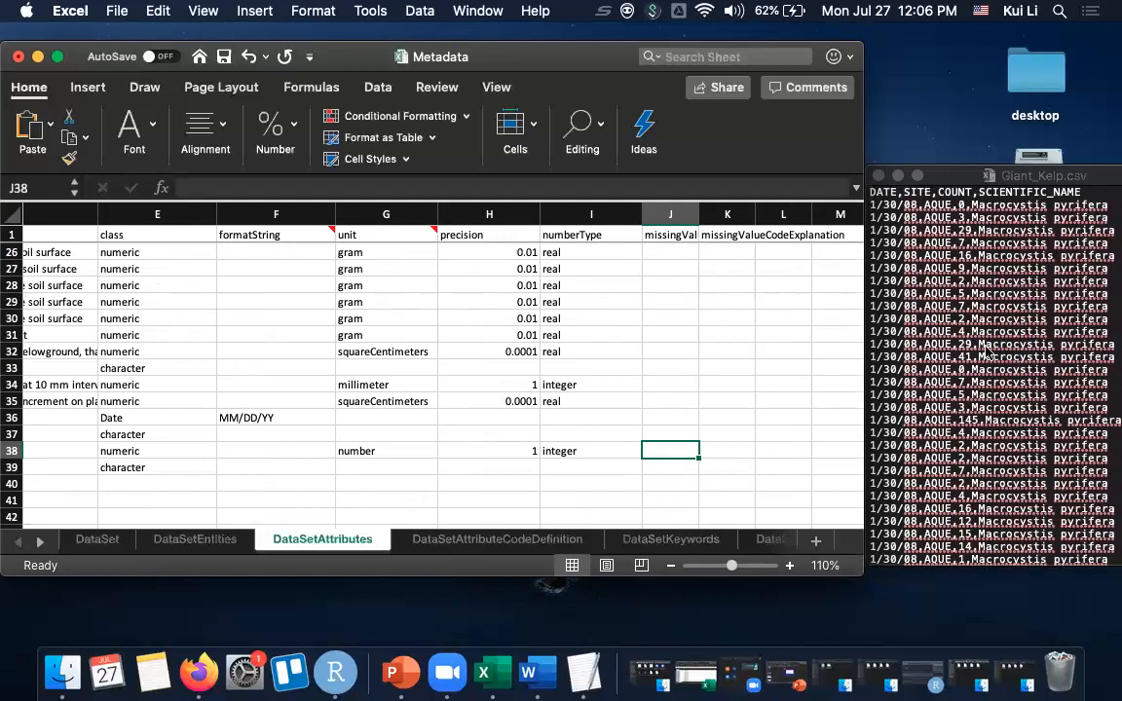
{"action": "double_click", "coordinate": [668, 450]}
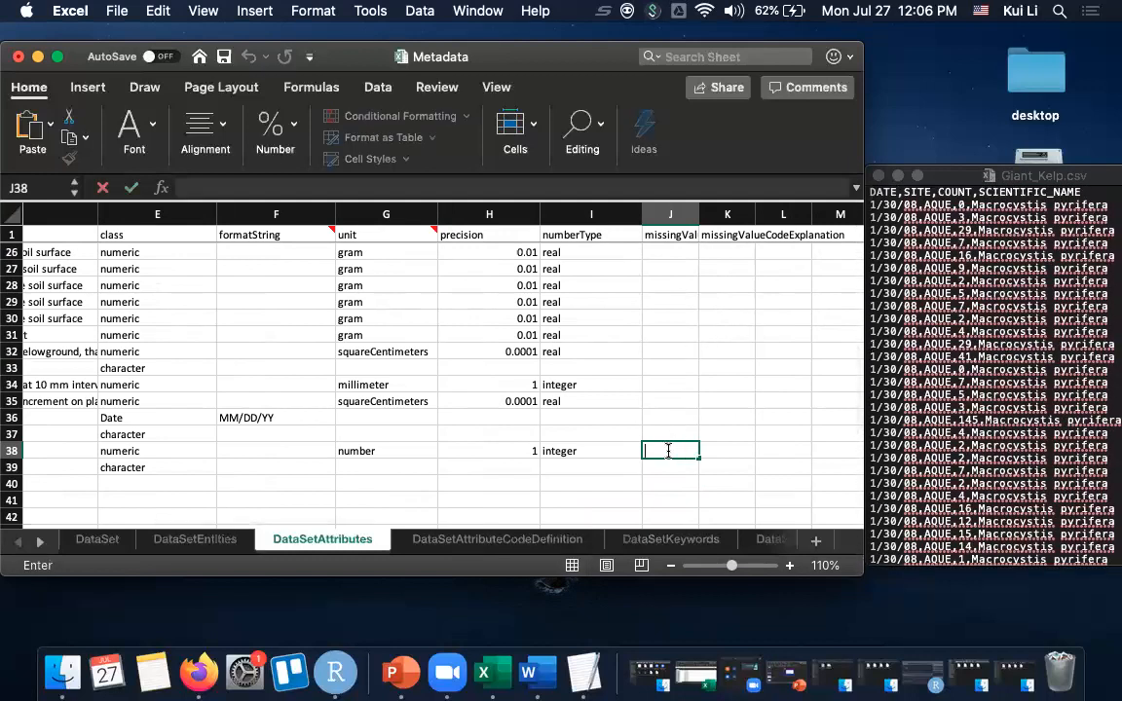
{"action": "type", "text": "NA"}
{"action": "type", "text": "-9"}
{"action": "type", "text": "9999"}
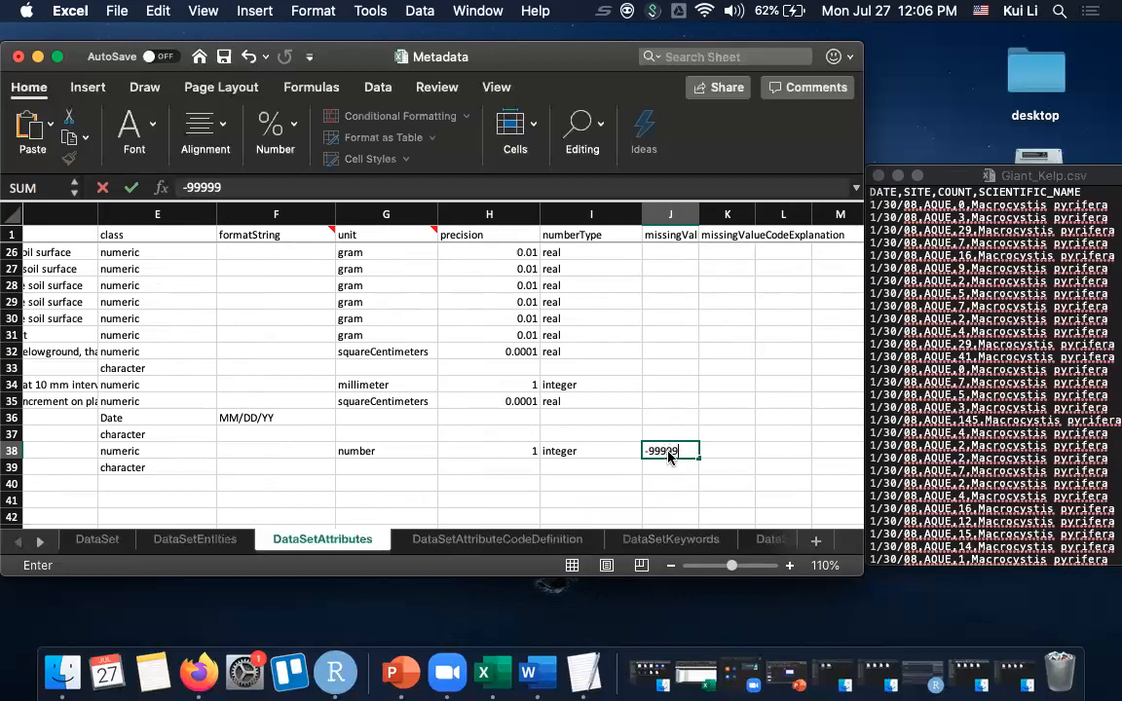
- Explain the COUNT attribute's missing value code as "value is not available" and save the workbook
{"action": "key", "text": "Tab"}
{"action": "type", "text": "value is not avail"}
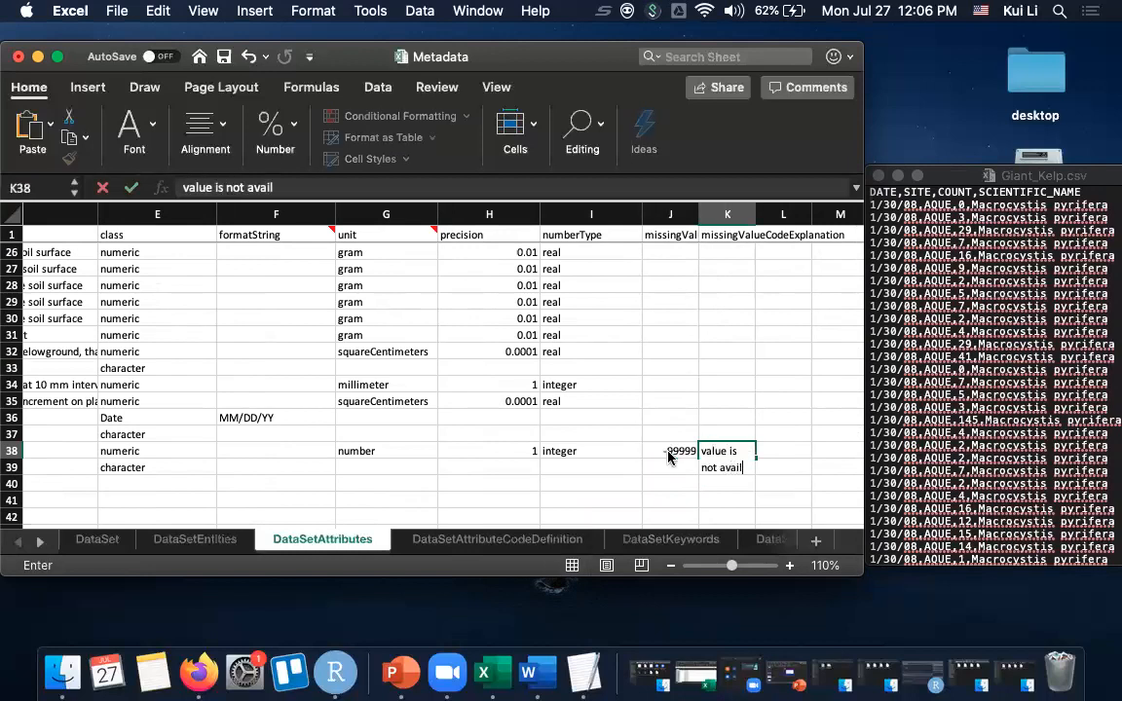
{"action": "type", "text": "able"}
{"action": "left_click", "coordinate": [584, 450]}
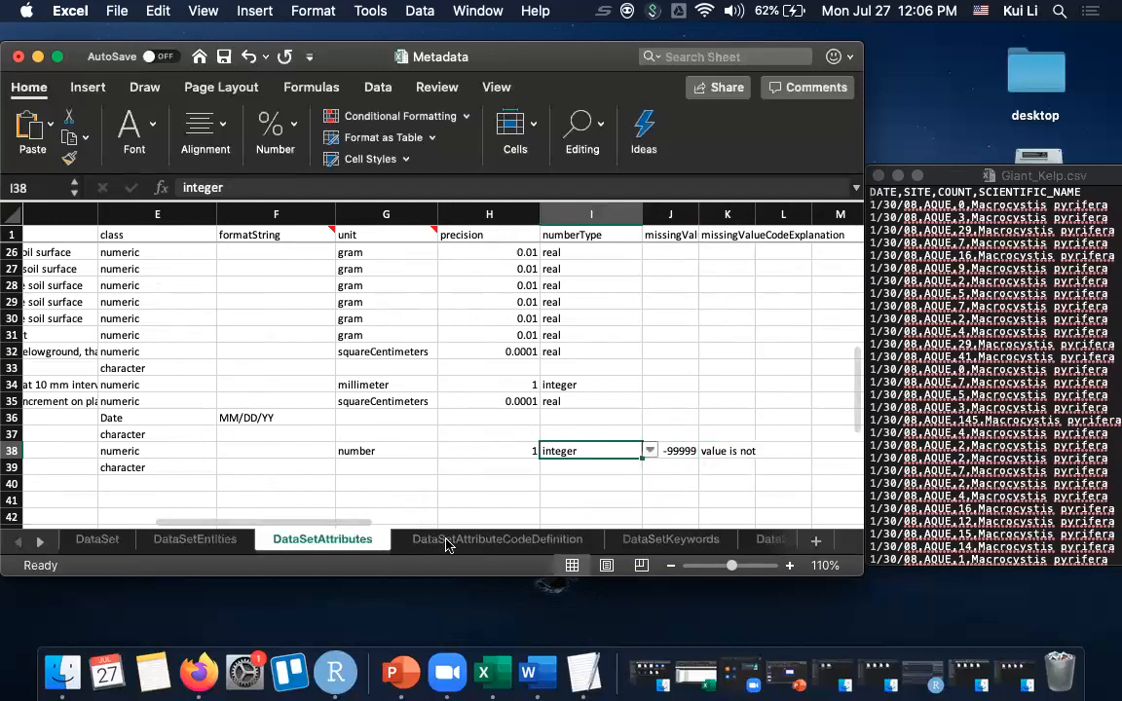
{"action": "key", "text": "super+s"}
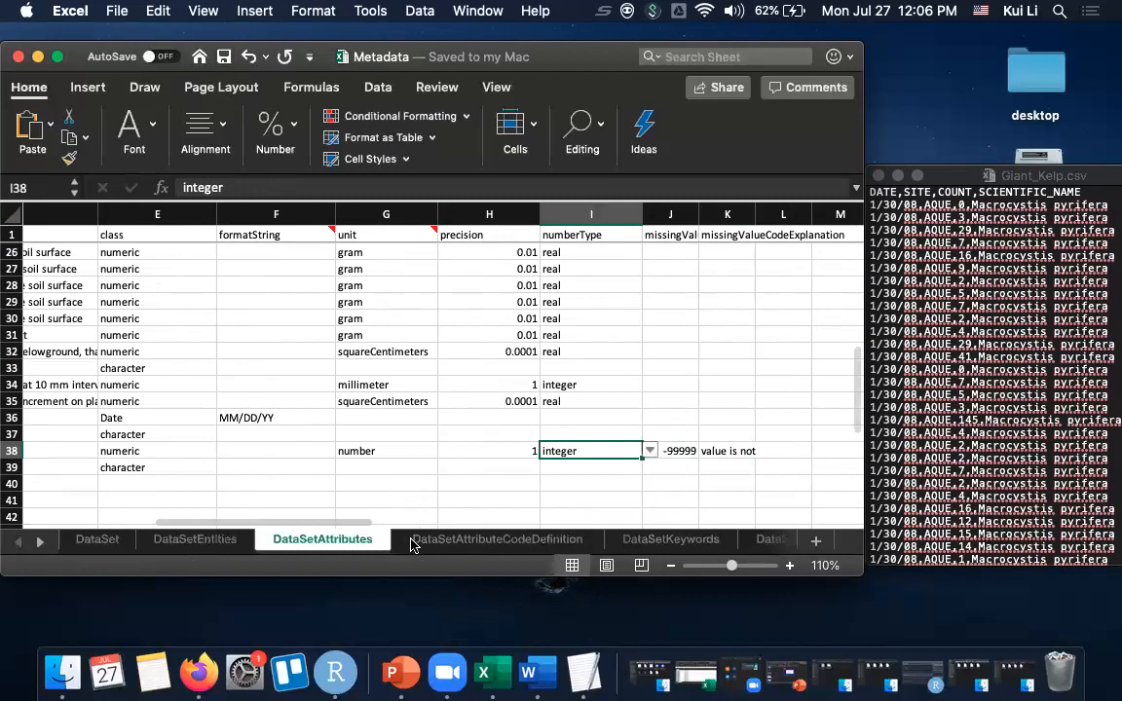
- Add the keyword "giant kelp" for dataset 100 with thesaurus "none" in the DataSetKeywords sheet
{"action": "left_click", "coordinate": [492, 541]}
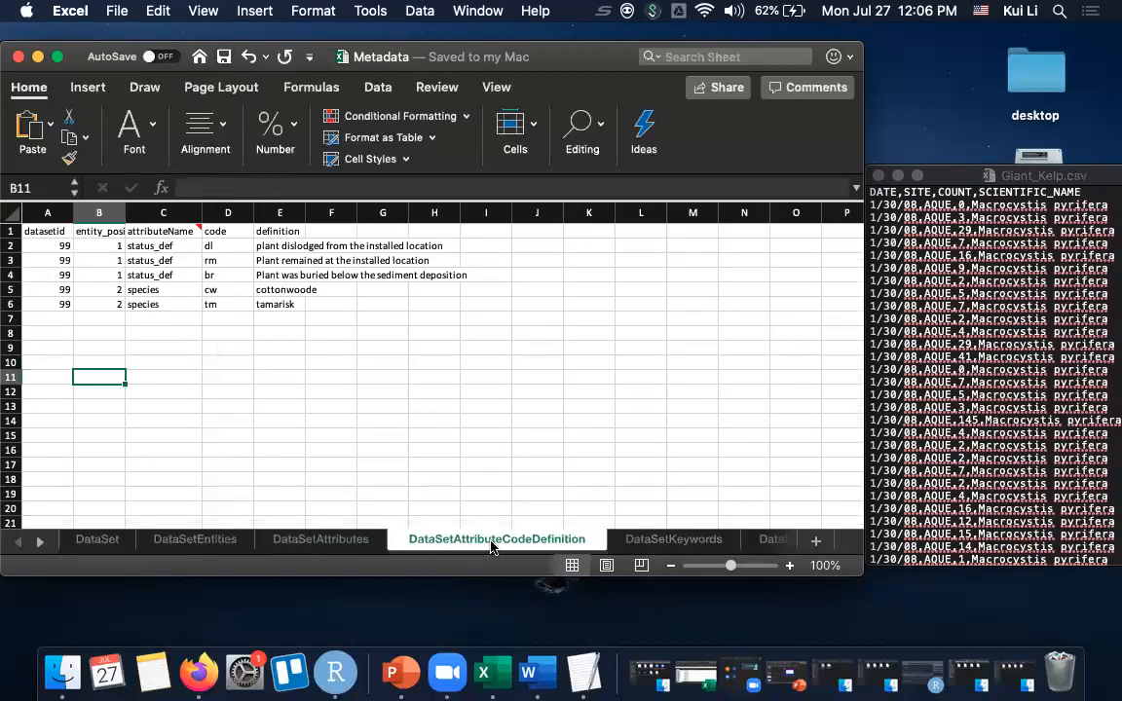
{"action": "left_click", "coordinate": [643, 542]}
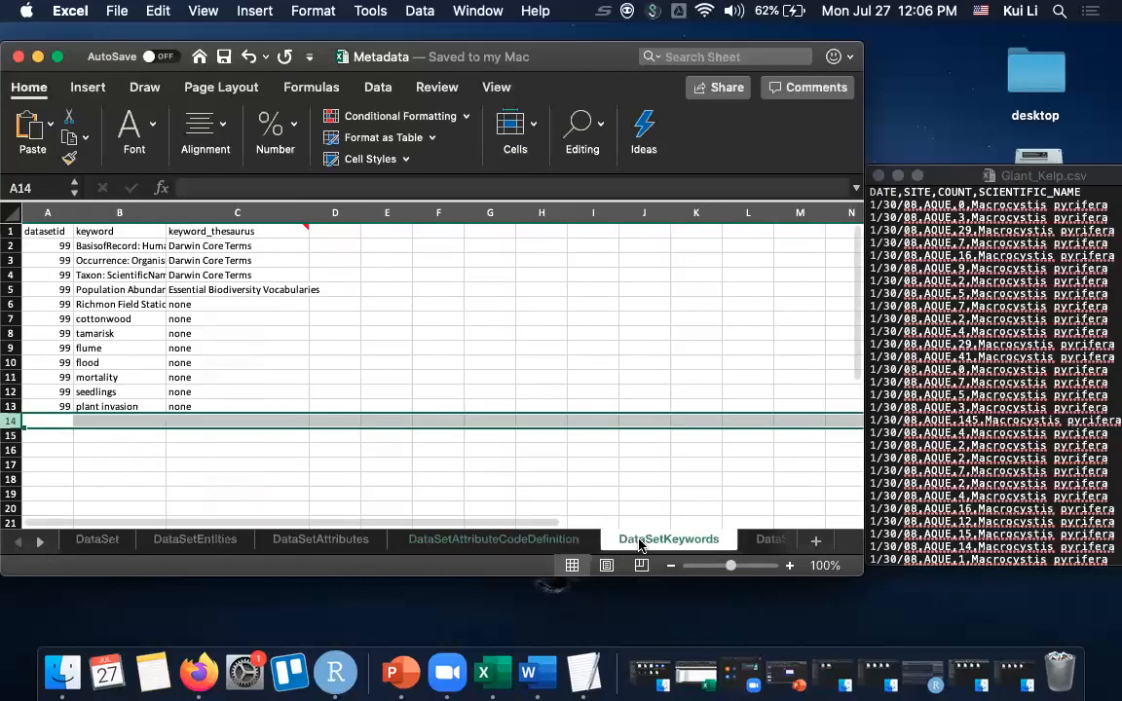
{"action": "left_click", "coordinate": [36, 421]}
{"action": "type", "text": "100"}
{"action": "key", "text": "Tab"}
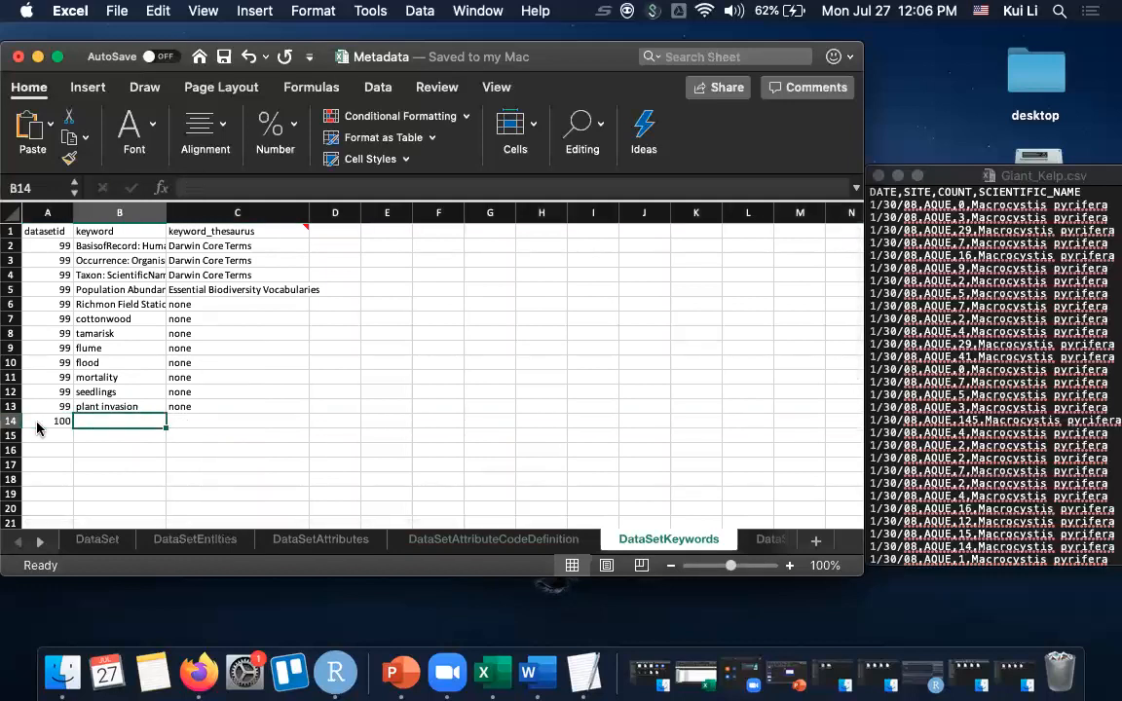
{"action": "type", "text": "k"}
{"action": "key", "text": "BackSpace"}
{"action": "type", "text": "giant kelp"}
{"action": "key", "text": "Tab"}
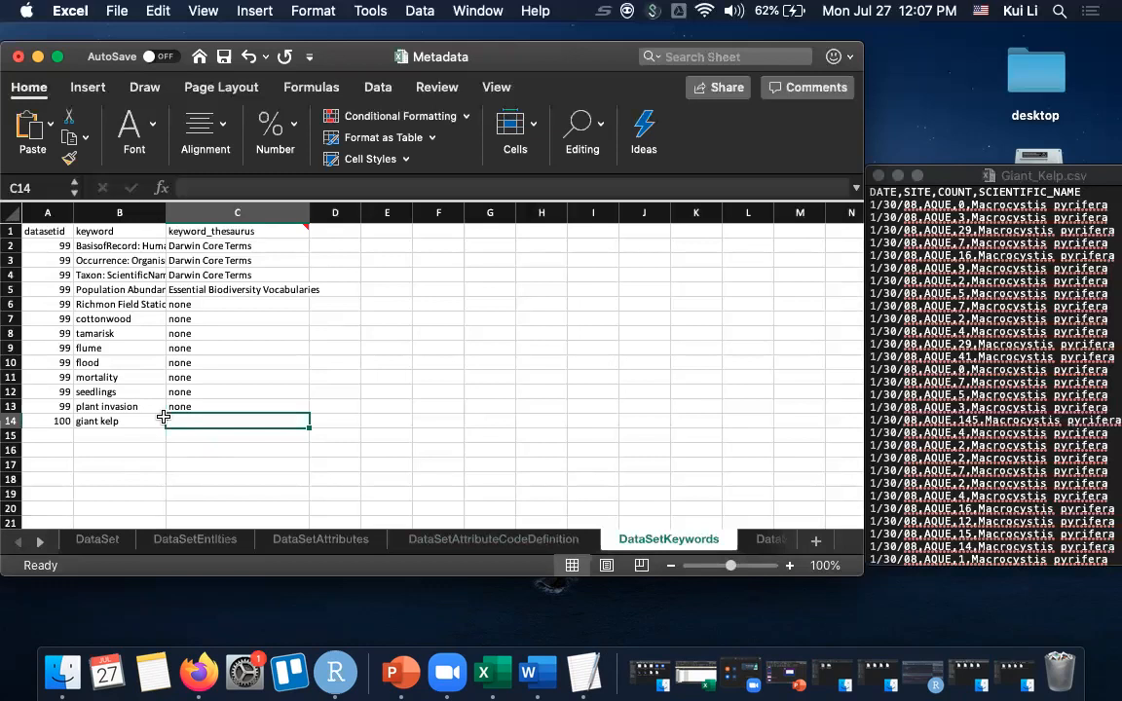
{"action": "type", "text": "none"}
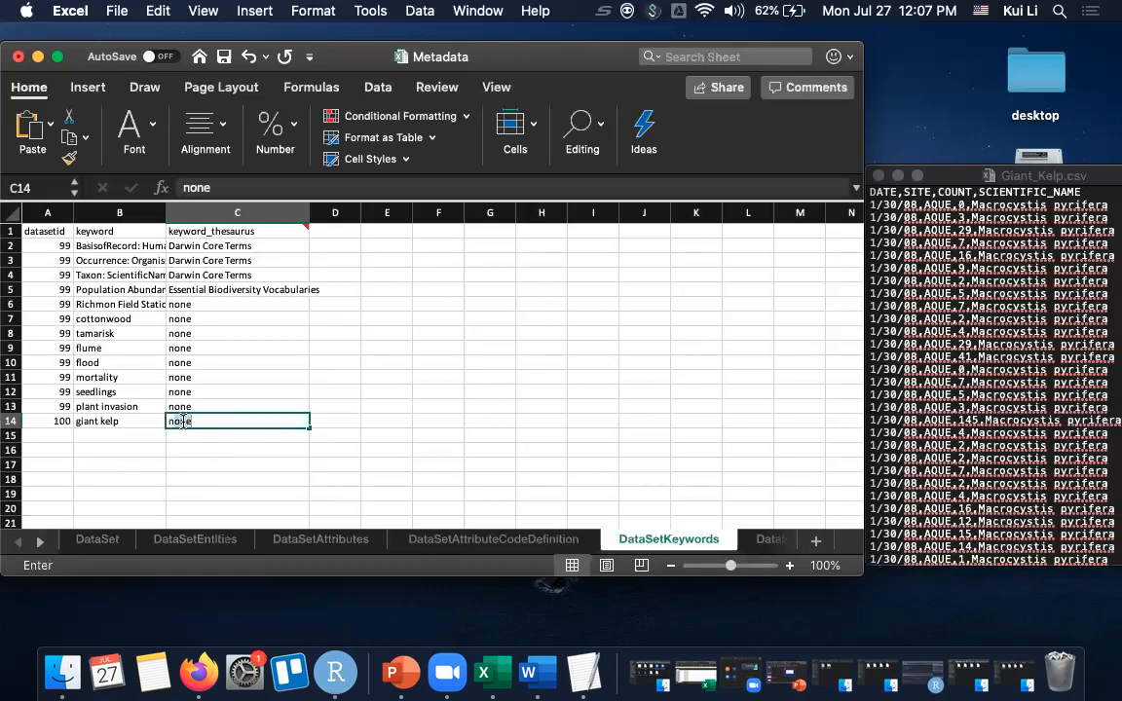
{"action": "key", "text": "Return"}
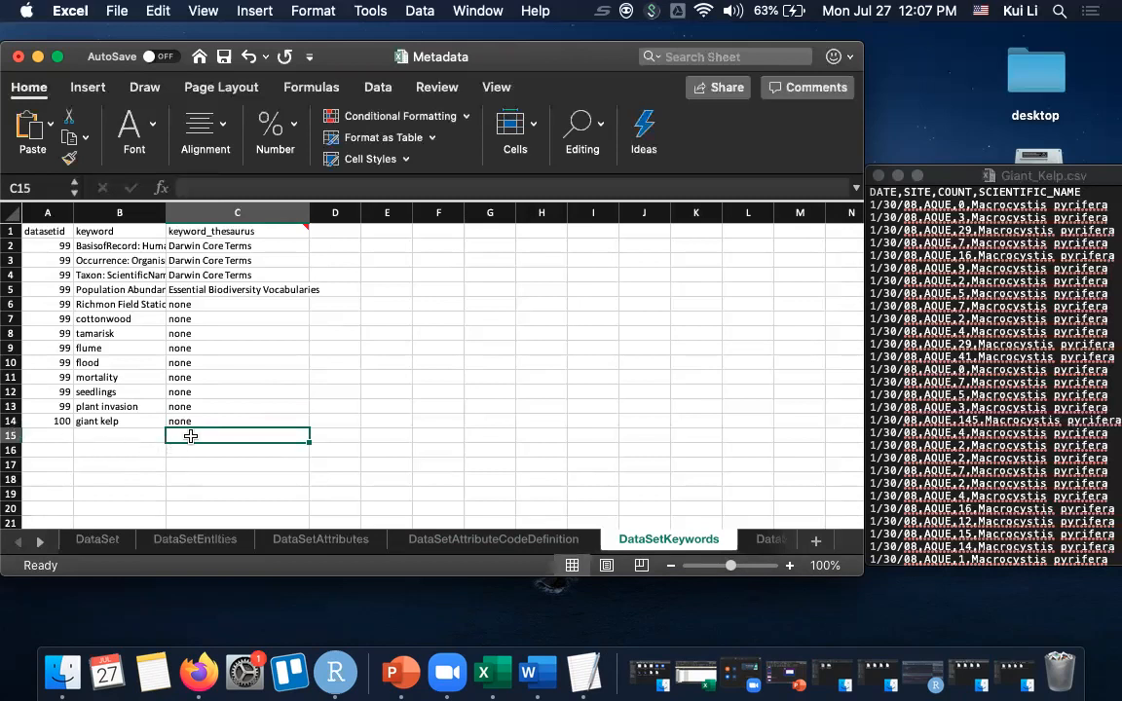
- Examine the DataSetPersonnel sheet and the people IDs and contact records in the ListPeople sheet
{"action": "scroll", "coordinate": [601, 476], "scroll_direction": "right", "scroll_amount": 3}
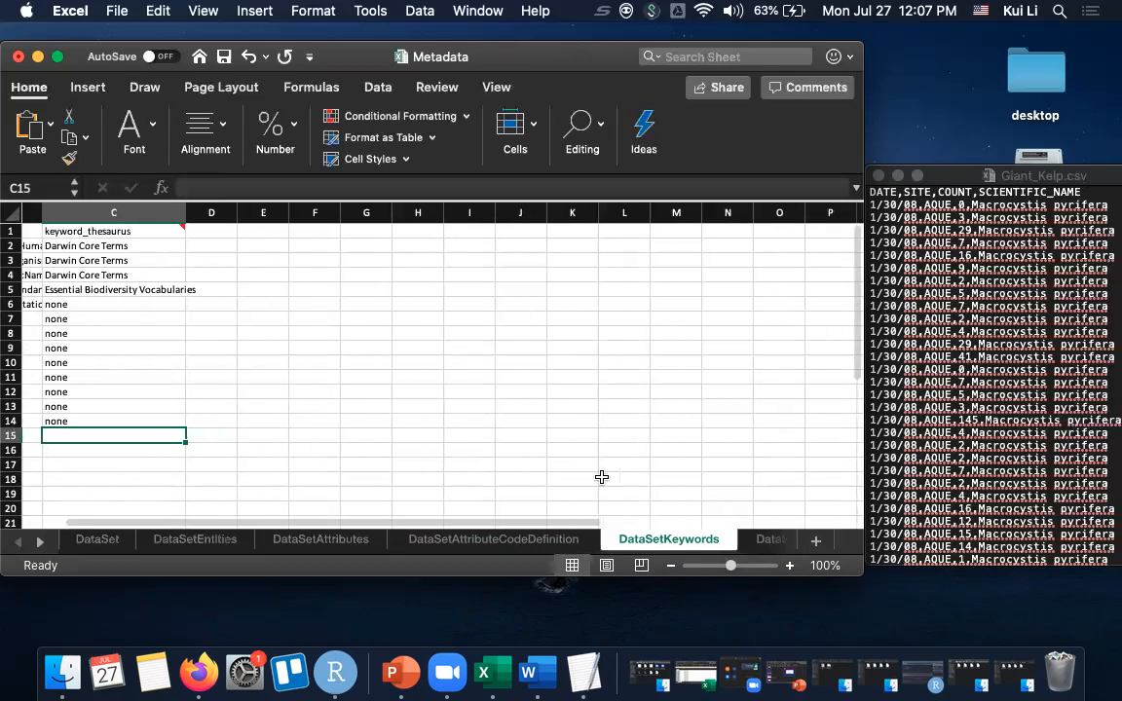
{"action": "left_click", "coordinate": [774, 541]}
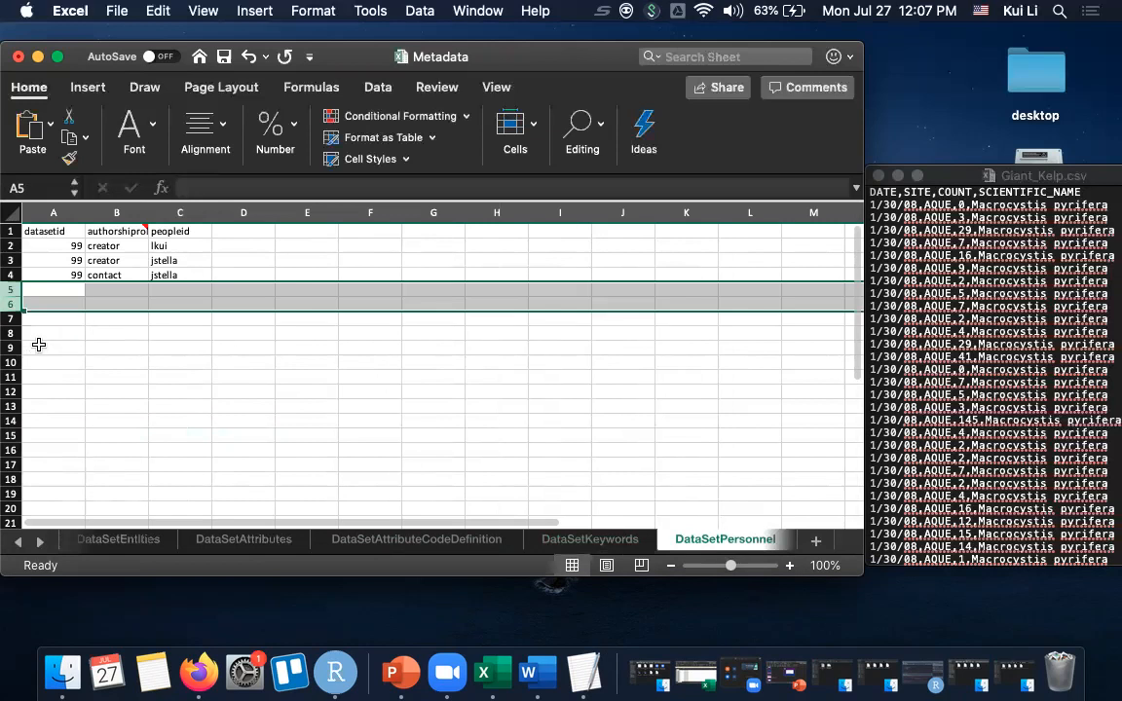
{"action": "left_click", "coordinate": [41, 543]}
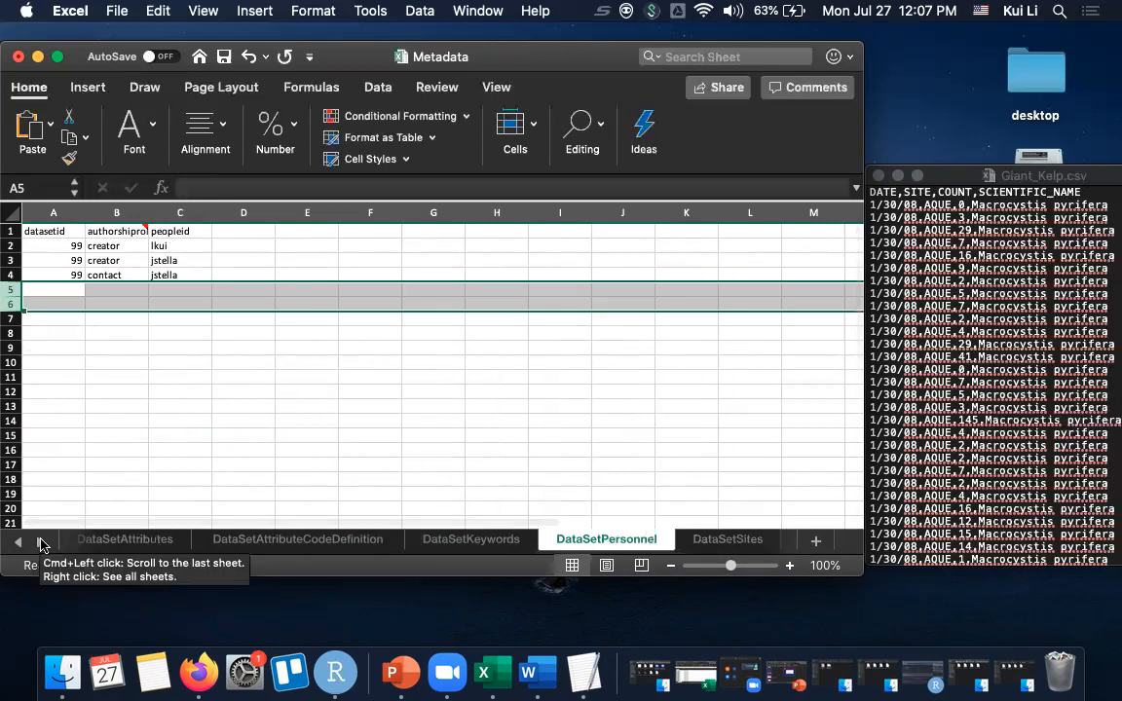
{"action": "left_click", "coordinate": [41, 543]}
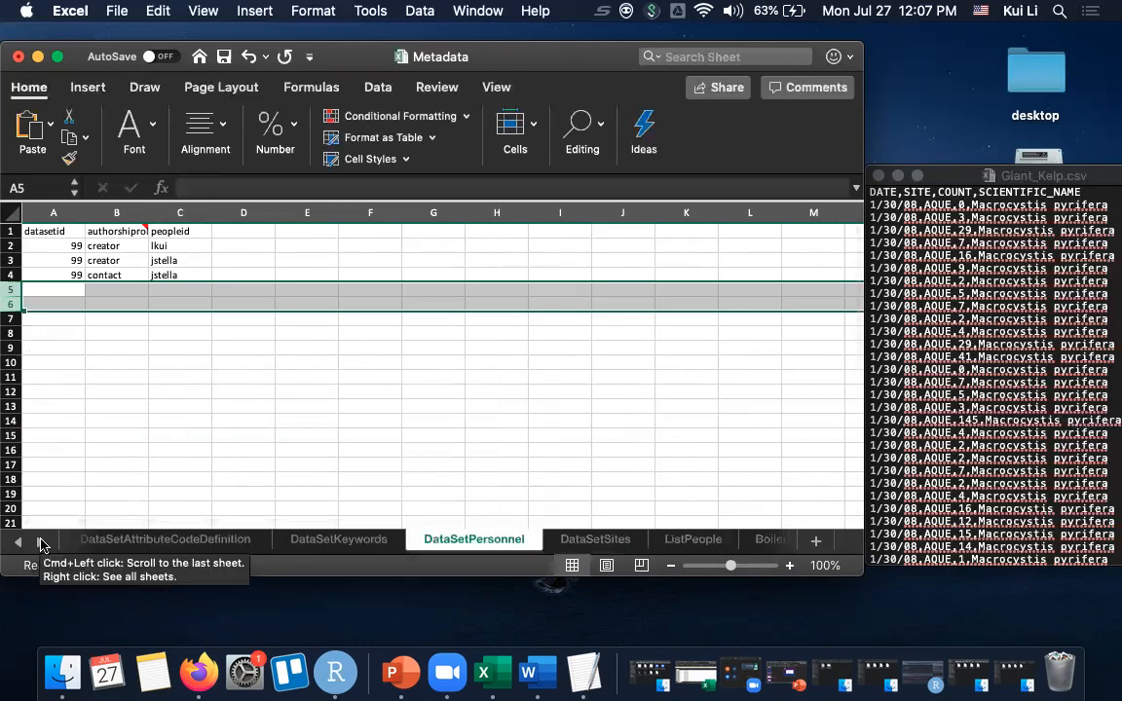
{"action": "left_click", "coordinate": [698, 541]}
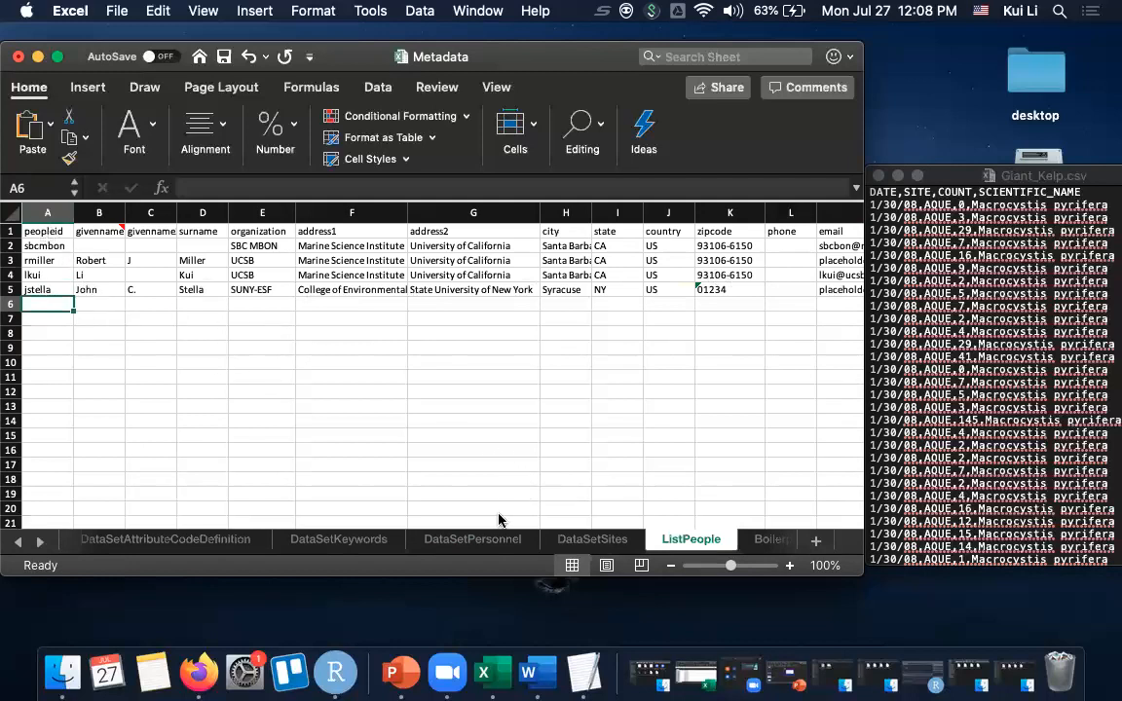
- Add two dataset 100 rows to the DataSetPersonnel sheet, one with the role creator and one with contact
{"action": "left_click", "coordinate": [484, 540]}
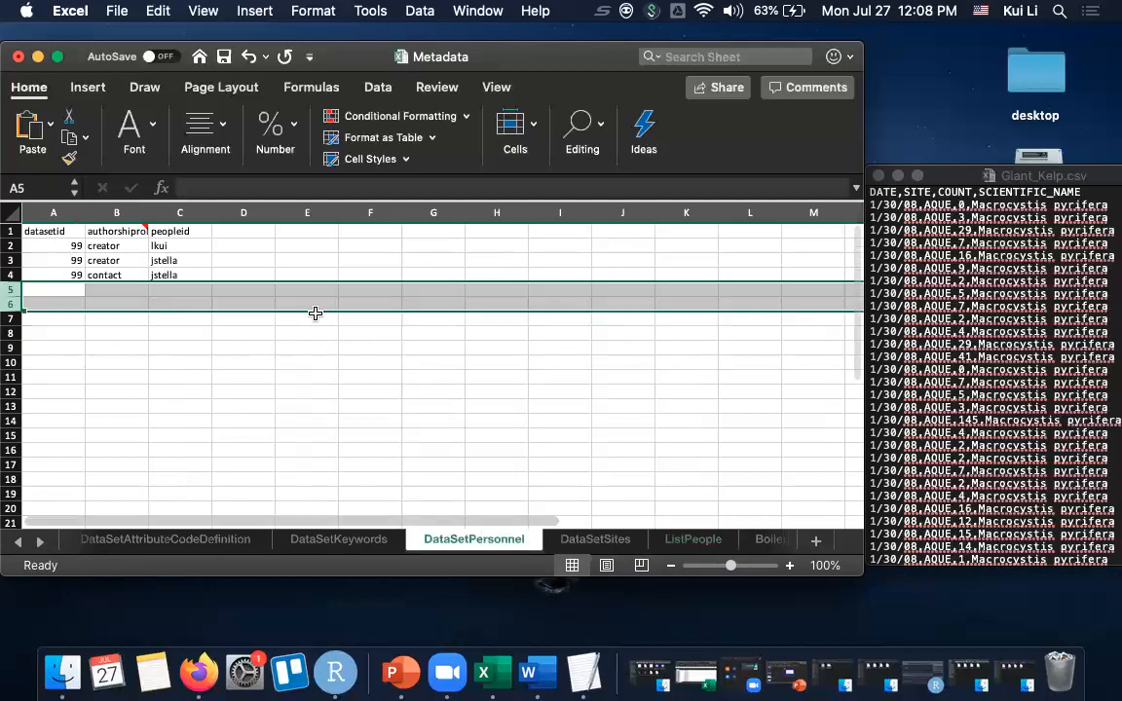
{"action": "left_click", "coordinate": [71, 289]}
{"action": "type", "text": "100"}
{"action": "left_click", "coordinate": [64, 302]}
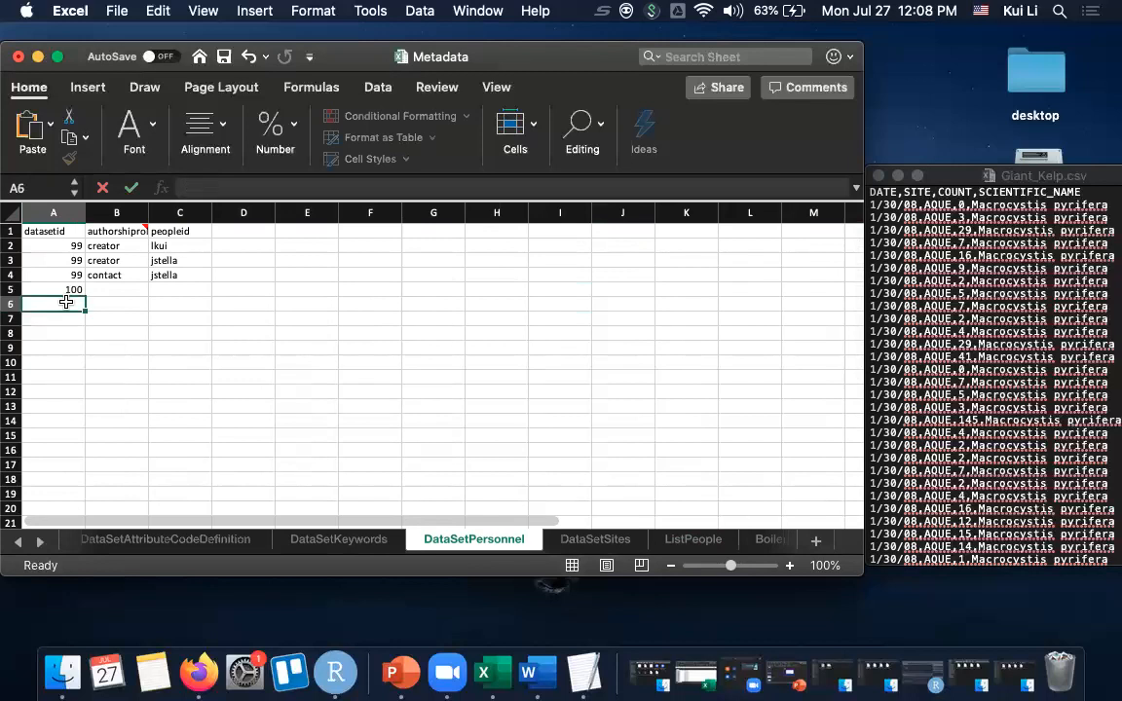
{"action": "type", "text": "100"}
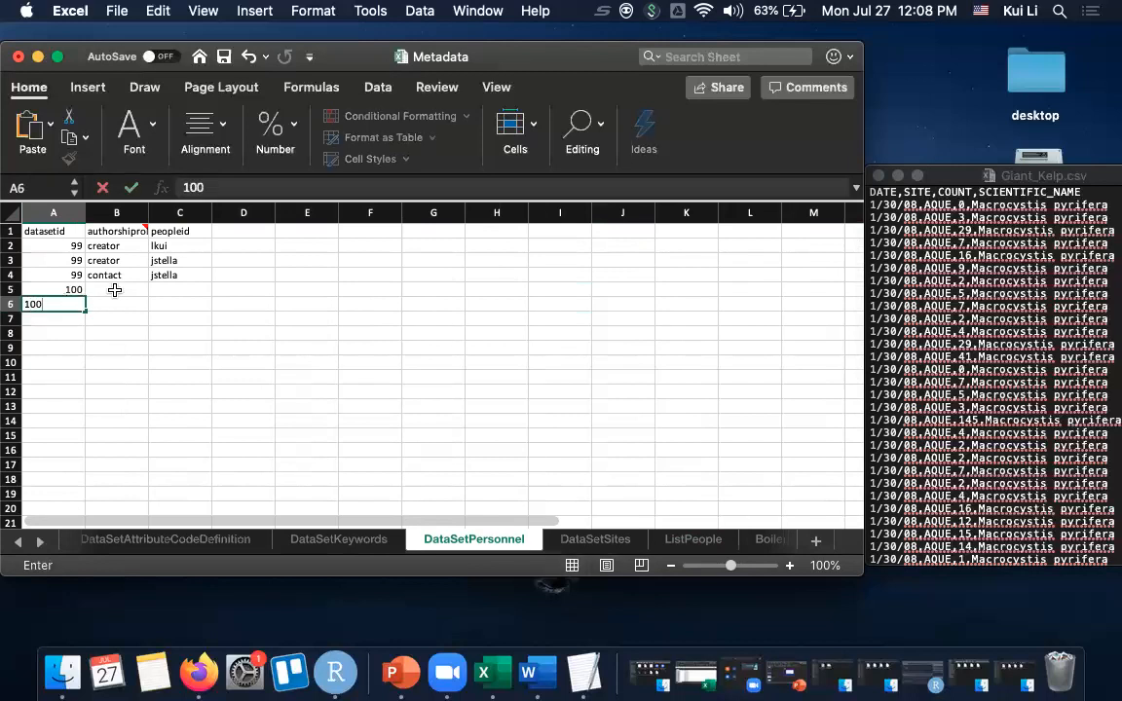
{"action": "left_click", "coordinate": [115, 290]}
{"action": "type", "text": "creator"}
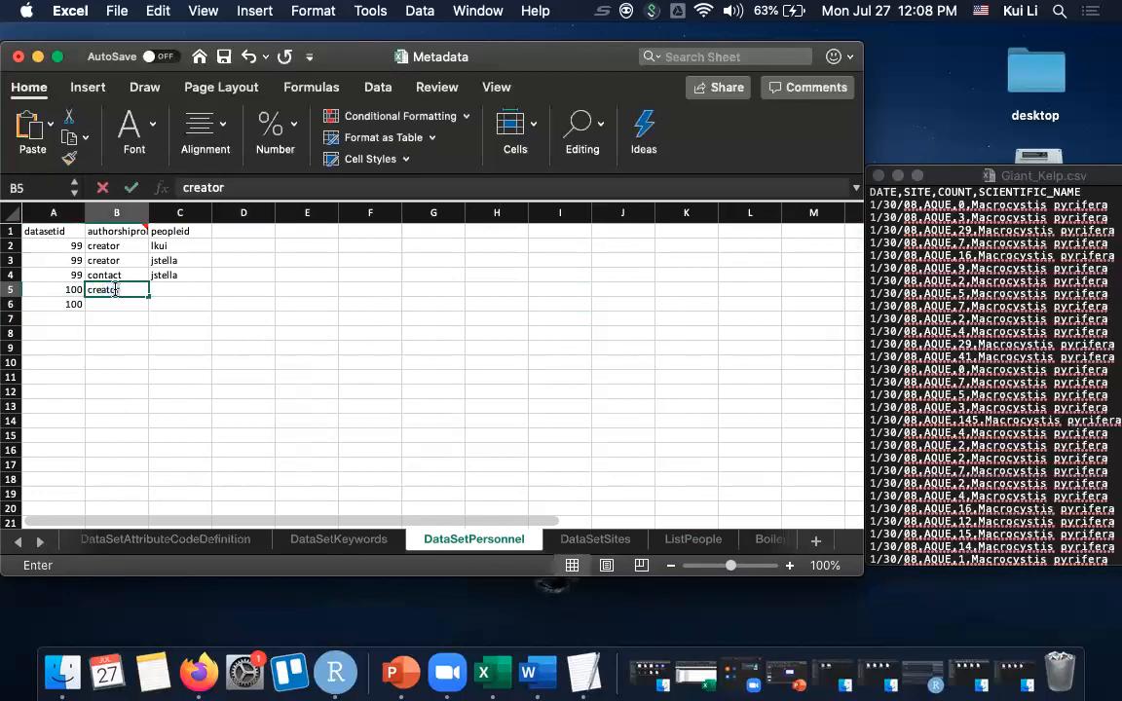
{"action": "left_click", "coordinate": [113, 303]}
{"action": "type", "text": "contact"}
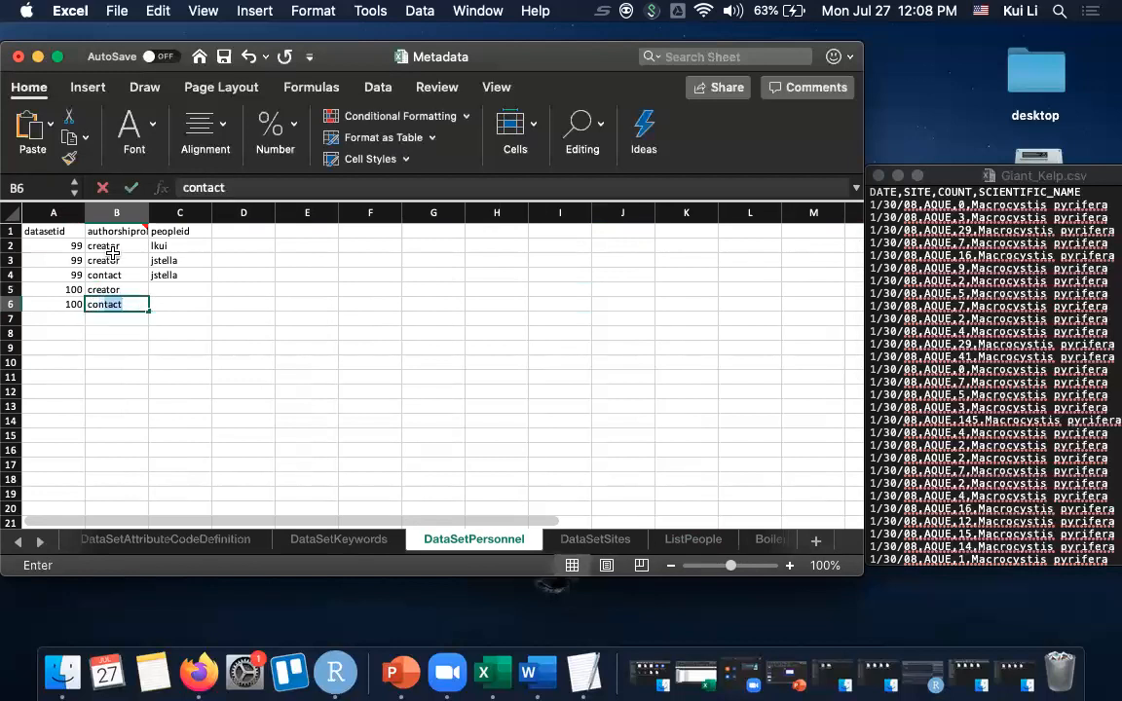
{"action": "key", "text": "Tab"}
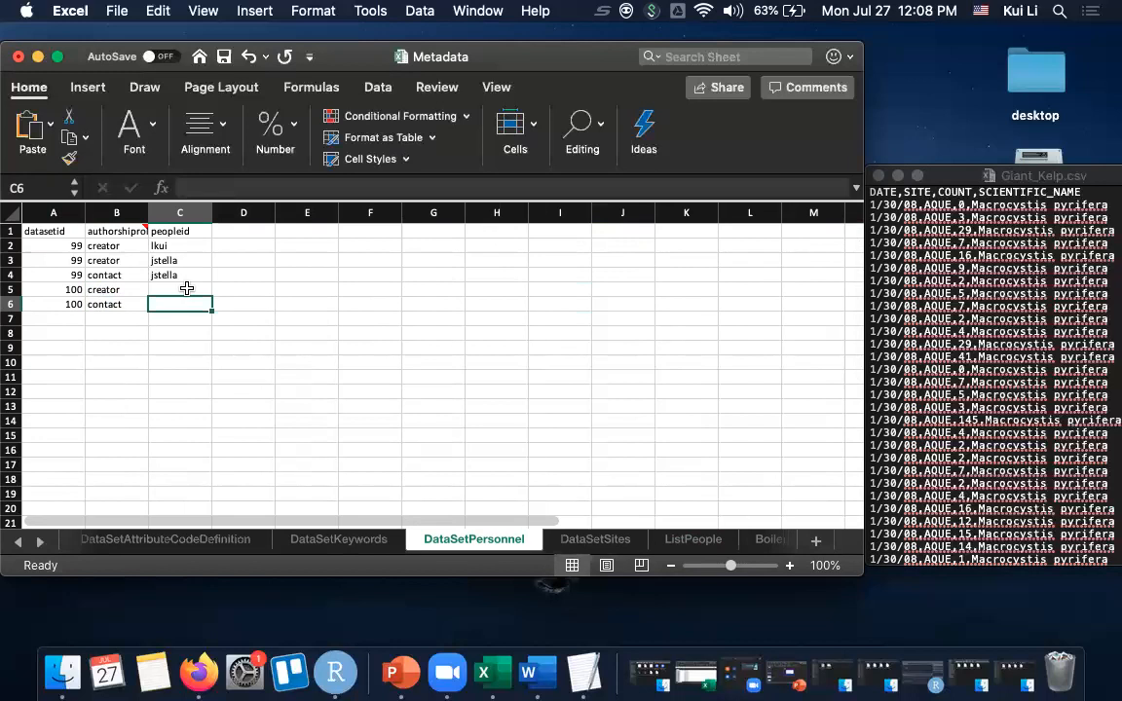
- Assign the people ID from row 2 to both the creator and contact entries of dataset 100
{"action": "left_click", "coordinate": [186, 289]}
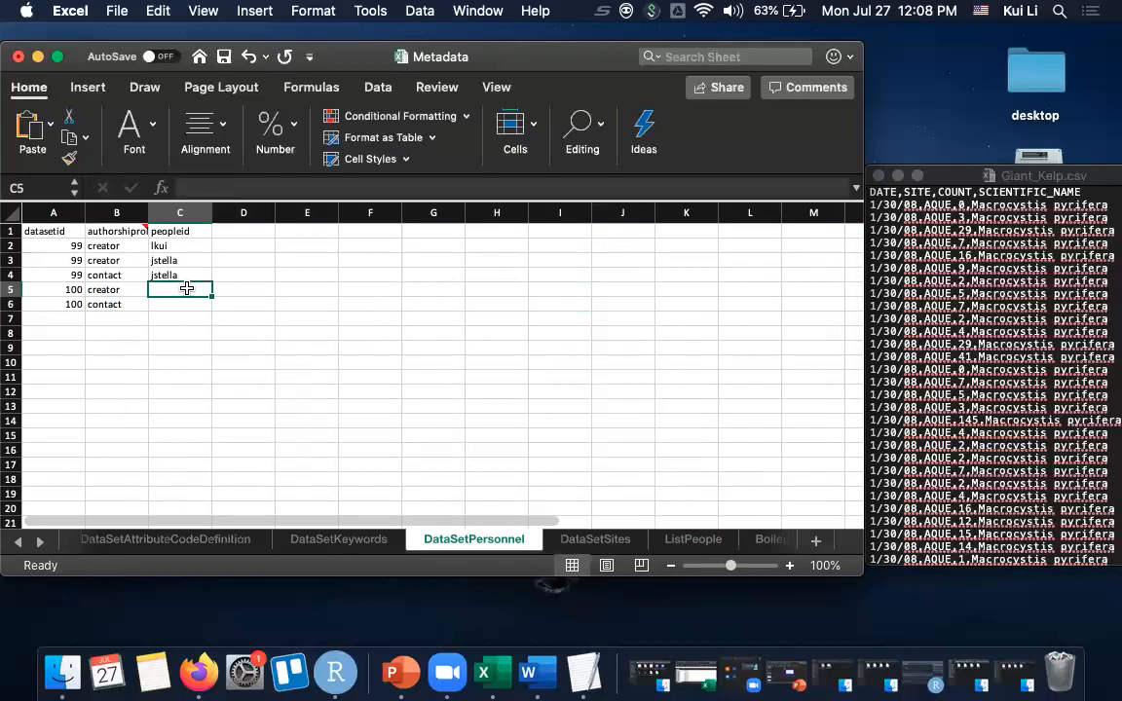
{"action": "type", "text": "lkui"}
{"action": "key", "text": "Return"}
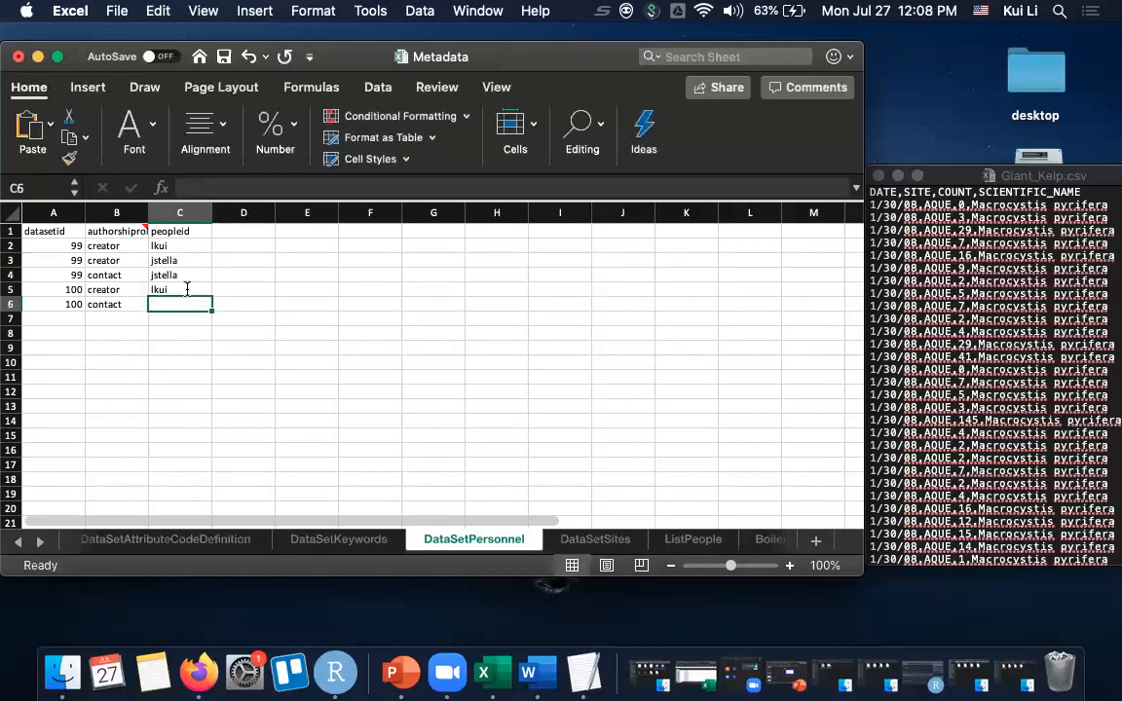
{"action": "type", "text": "lkui"}
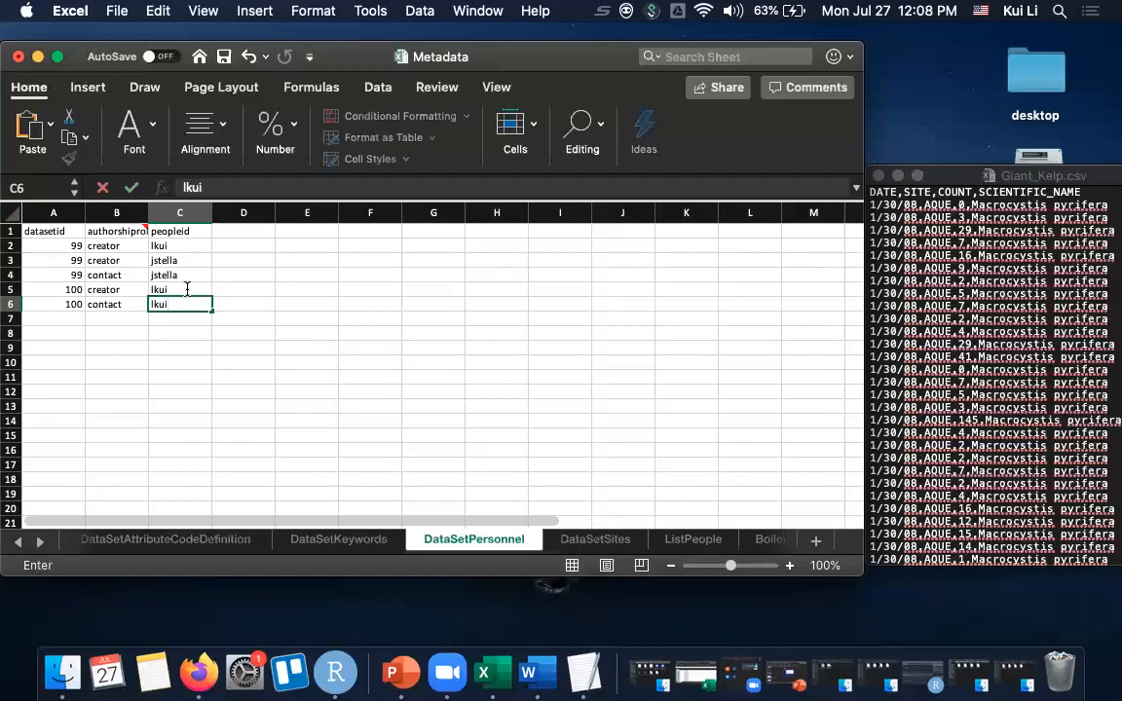
{"action": "key", "text": "Return"}
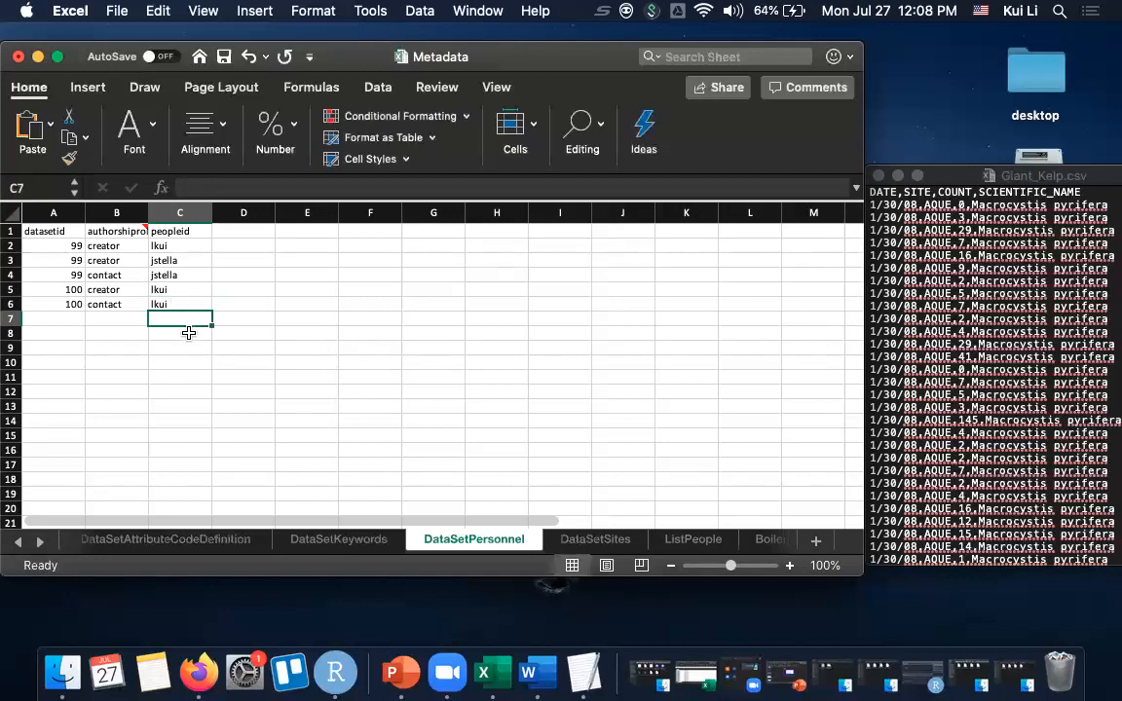
- Add a dataset 100 row with the geographic description "site location" in the DataSetSites sheet
{"action": "left_click", "coordinate": [584, 538]}
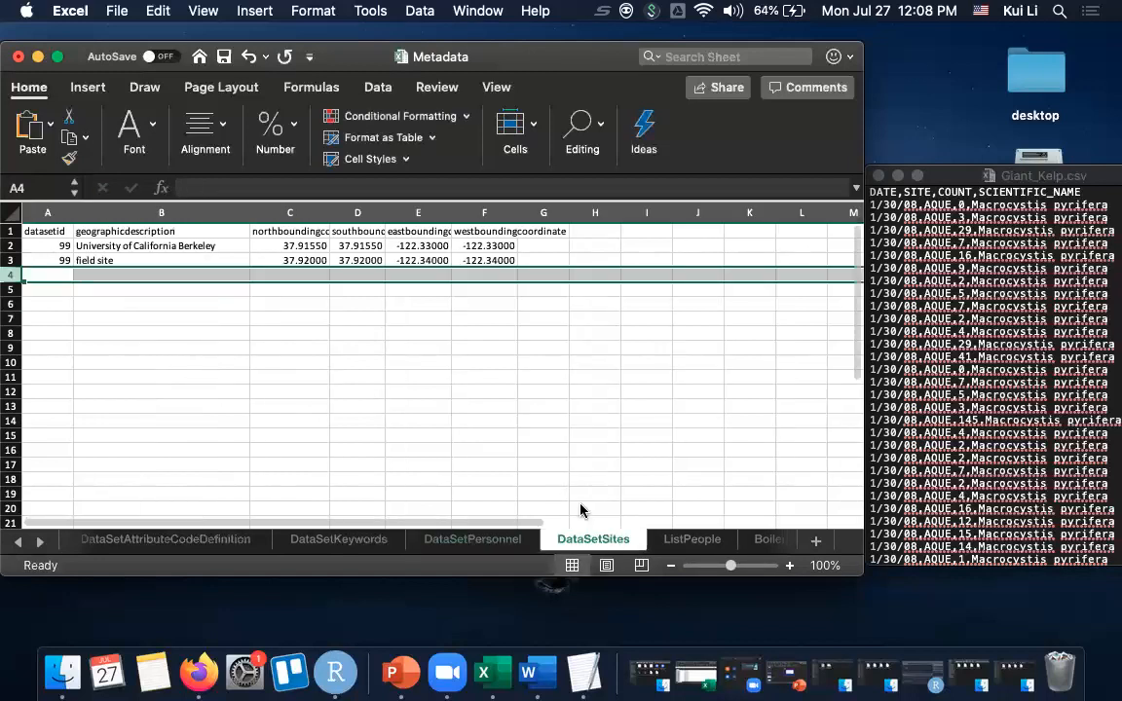
{"action": "left_click", "coordinate": [50, 271]}
{"action": "type", "text": "100"}
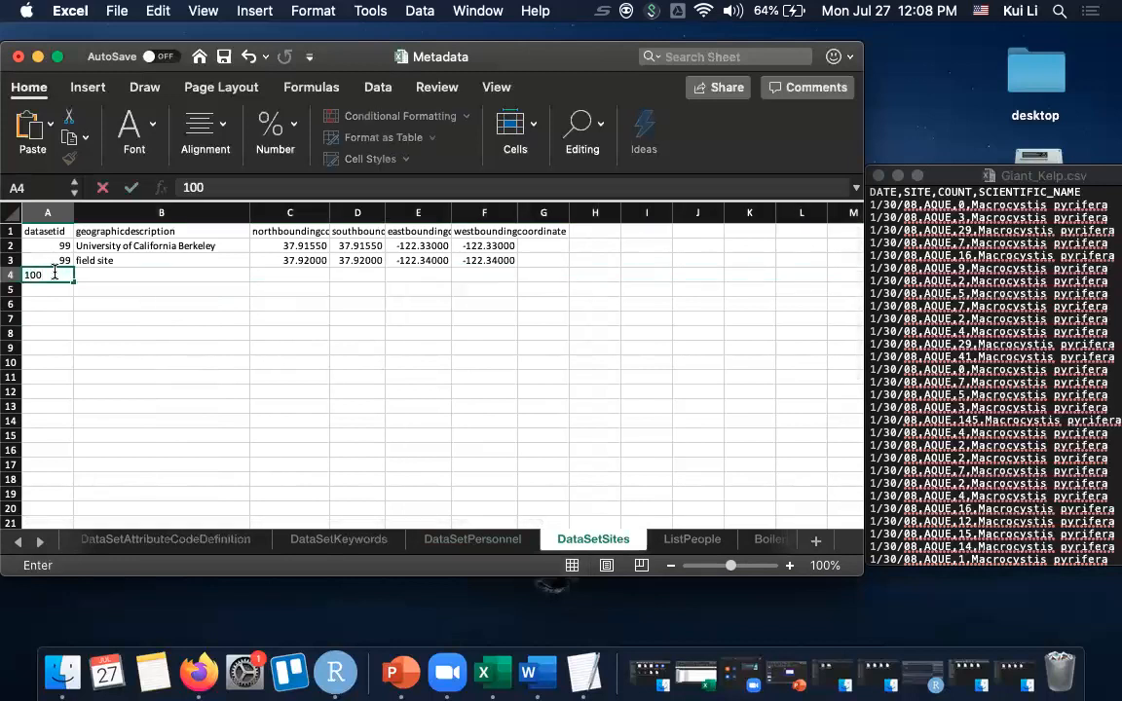
{"action": "key", "text": "Tab"}
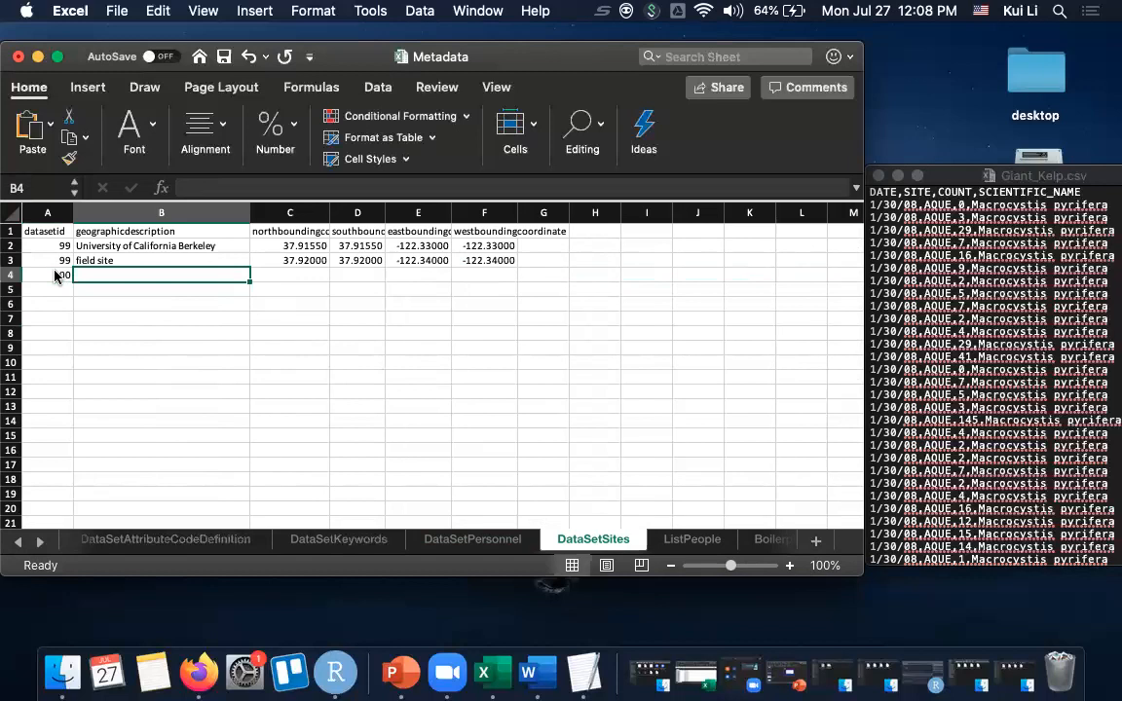
{"action": "type", "text": "site location"}
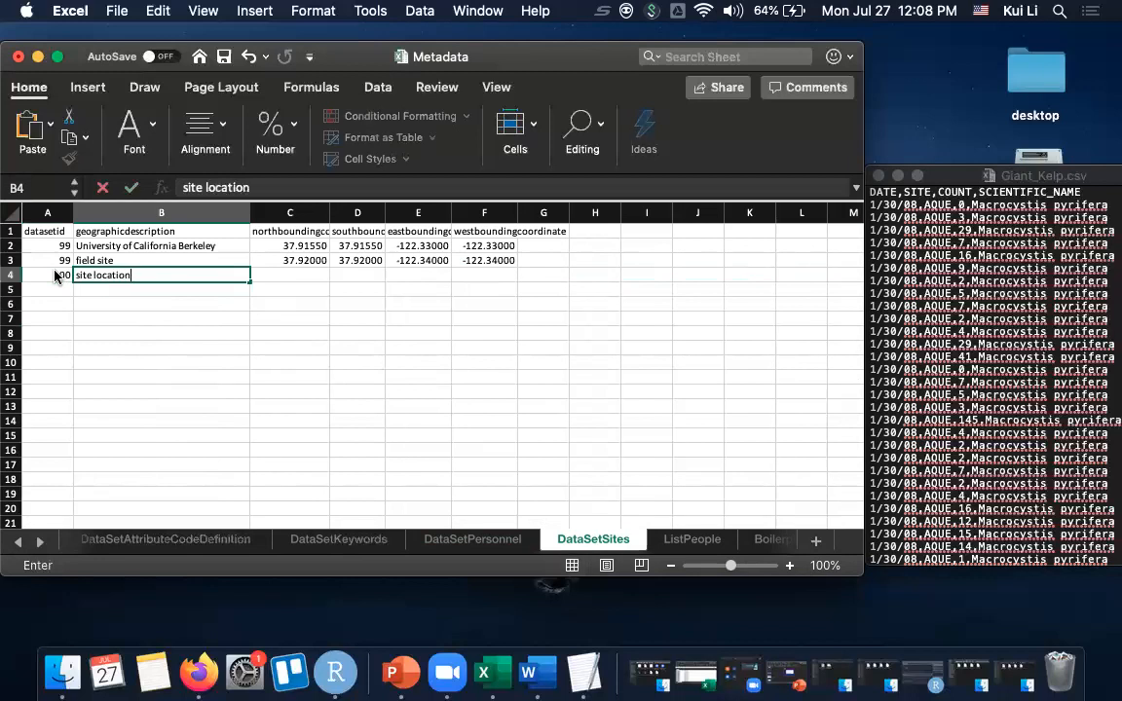
{"action": "key", "text": "Tab"}
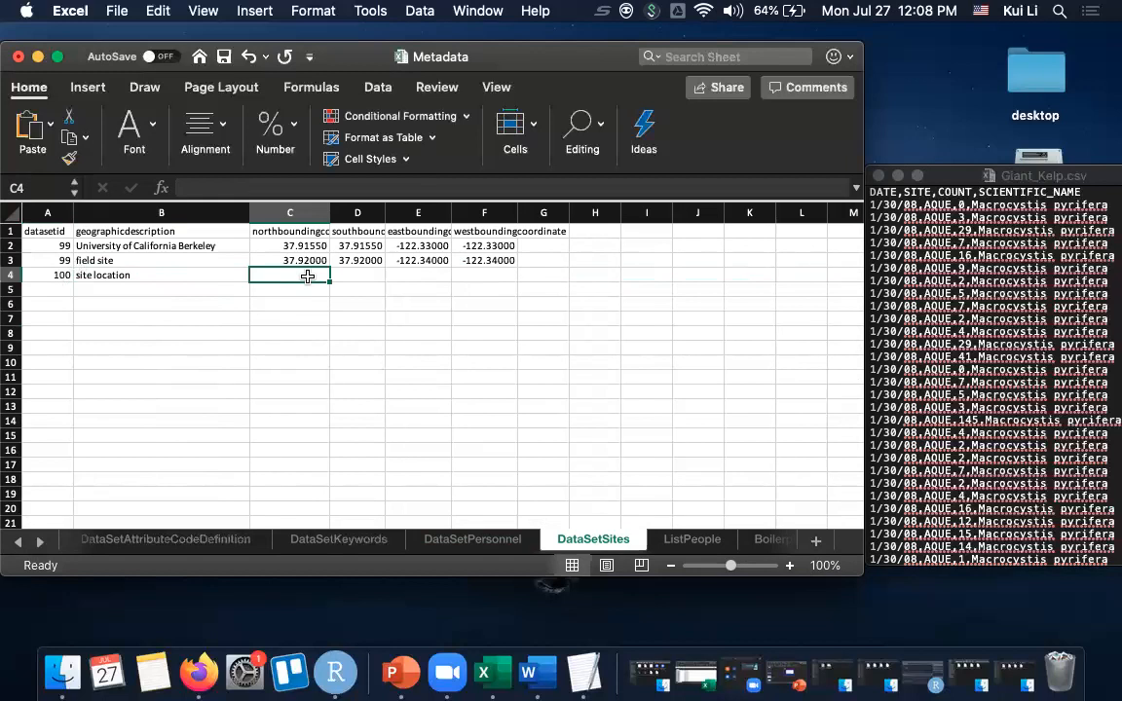
- Set the site's north and south bounding coordinates to 34 and east and west to -122, and save the workbook
{"action": "type", "text": "34"}
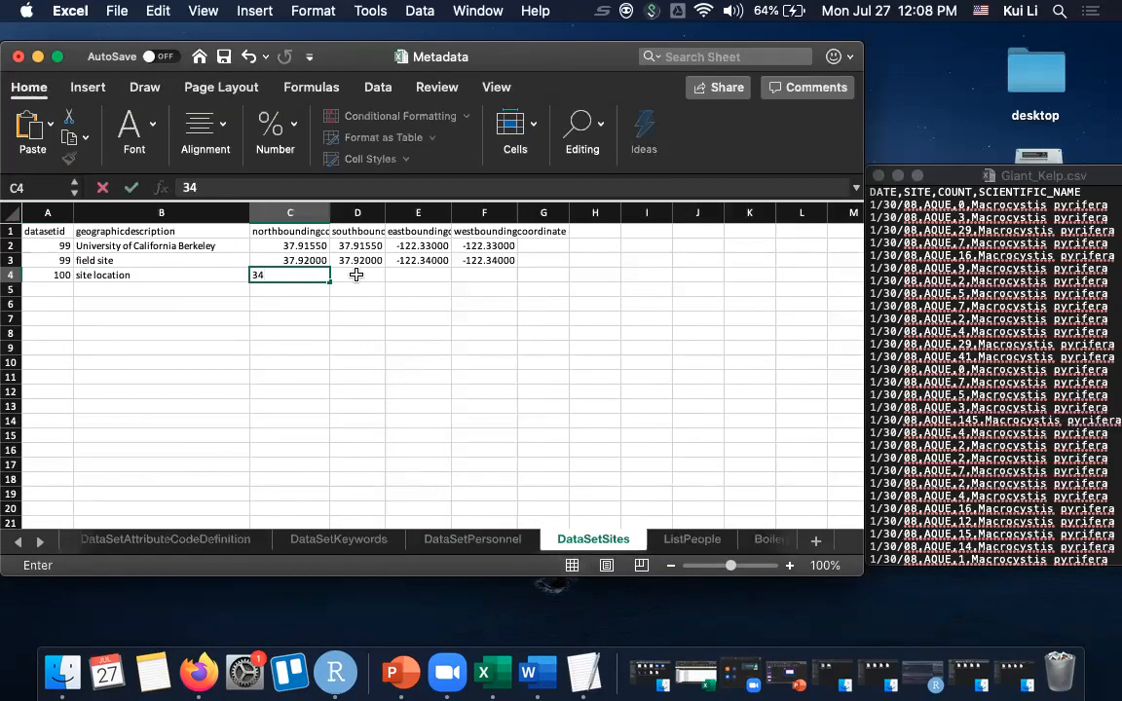
{"action": "left_click", "coordinate": [356, 276]}
{"action": "type", "text": "34"}
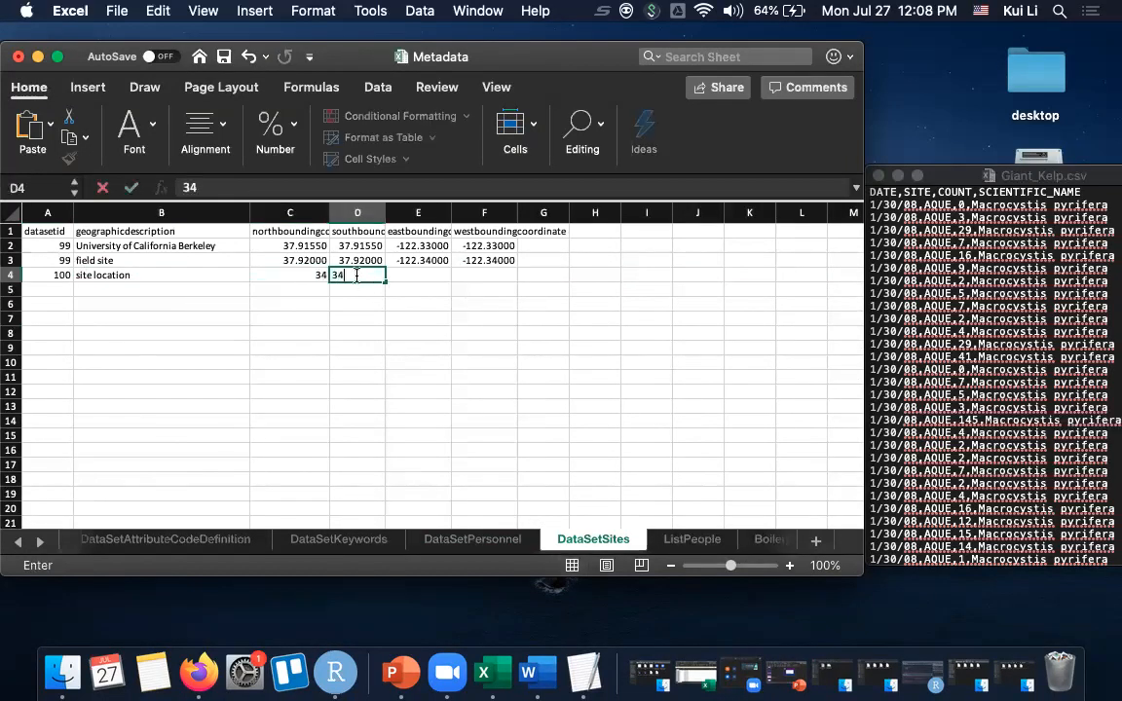
{"action": "left_click", "coordinate": [422, 277]}
{"action": "type", "text": "-122"}
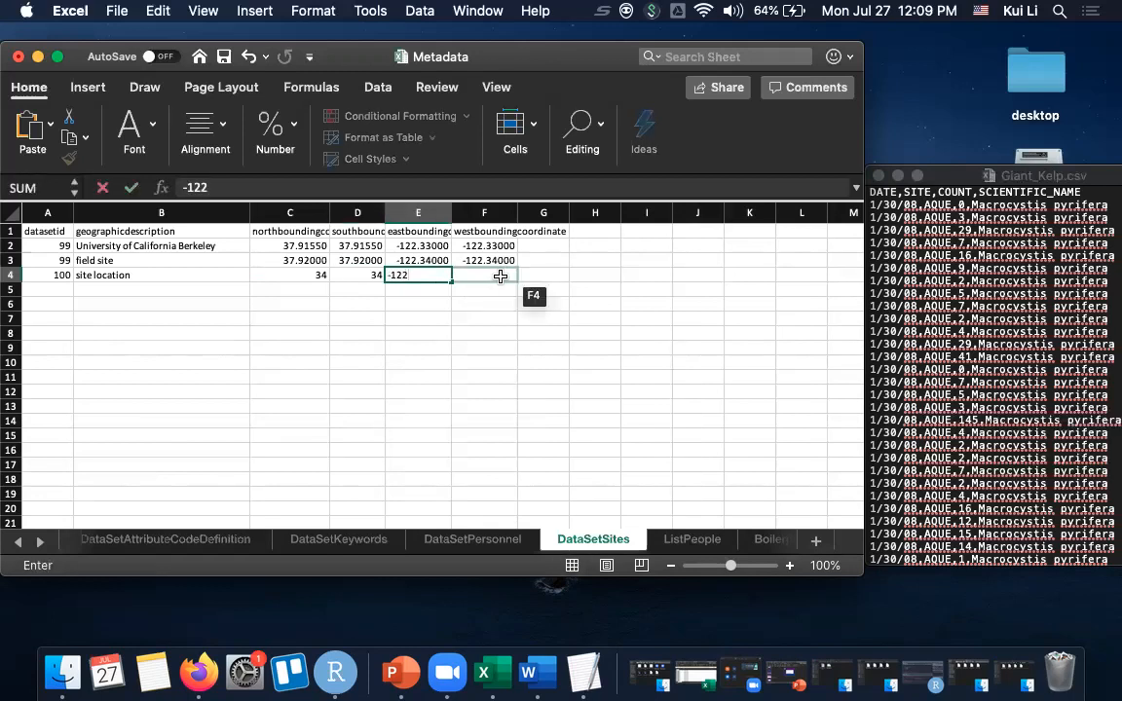
{"action": "left_click", "coordinate": [500, 276]}
{"action": "type", "text": "-122"}
{"action": "key", "text": "Return"}
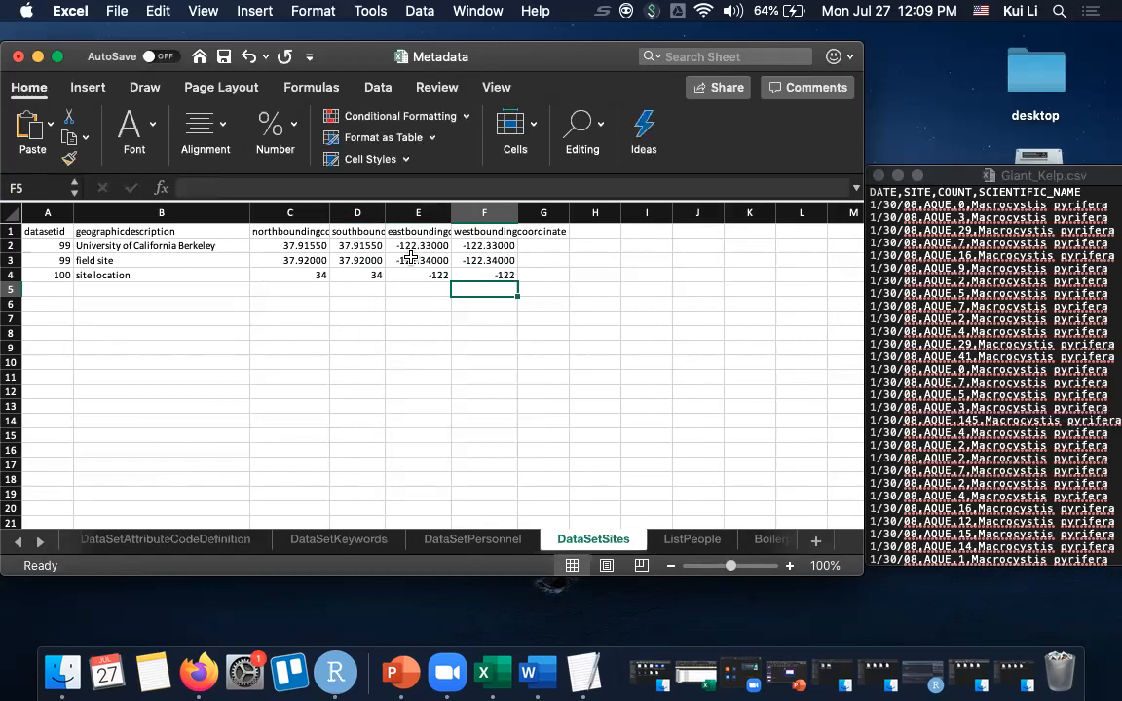
{"action": "left_click", "coordinate": [224, 58]}
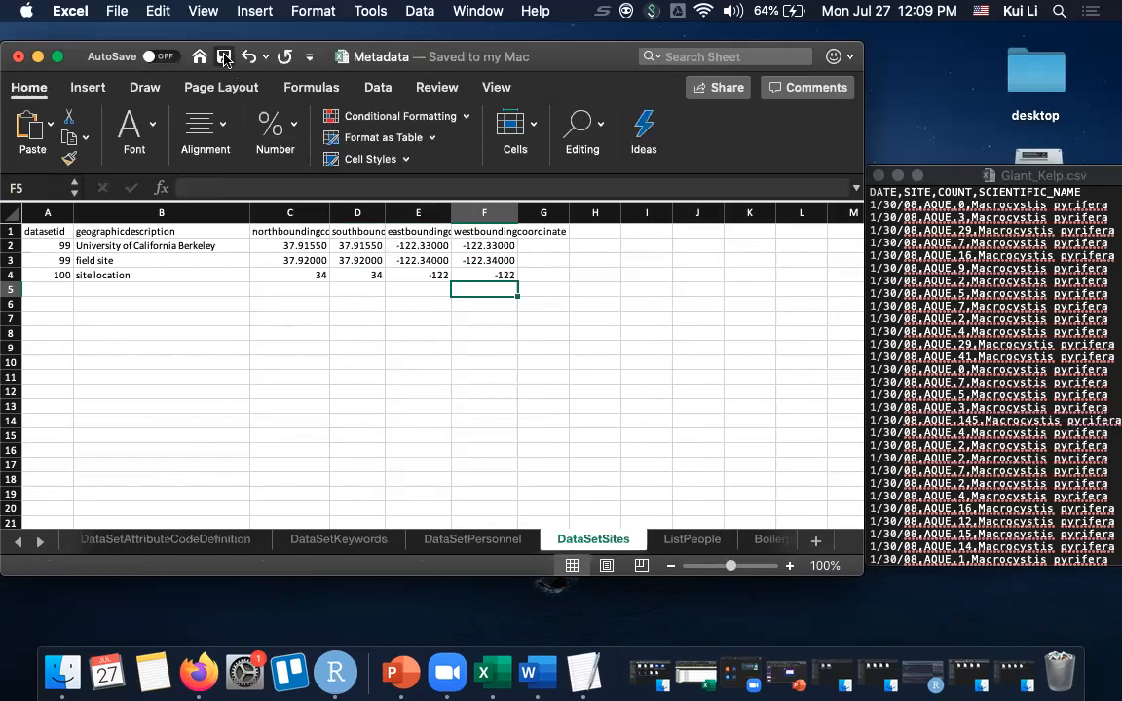
- Switch to RStudio, run the entire project.100.R script and enlarge the console to show its output
{"action": "scroll", "coordinate": [178, 373], "scroll_direction": "down", "scroll_amount": 1}
{"action": "scroll", "coordinate": [188, 378], "scroll_direction": "up", "scroll_amount": 1}
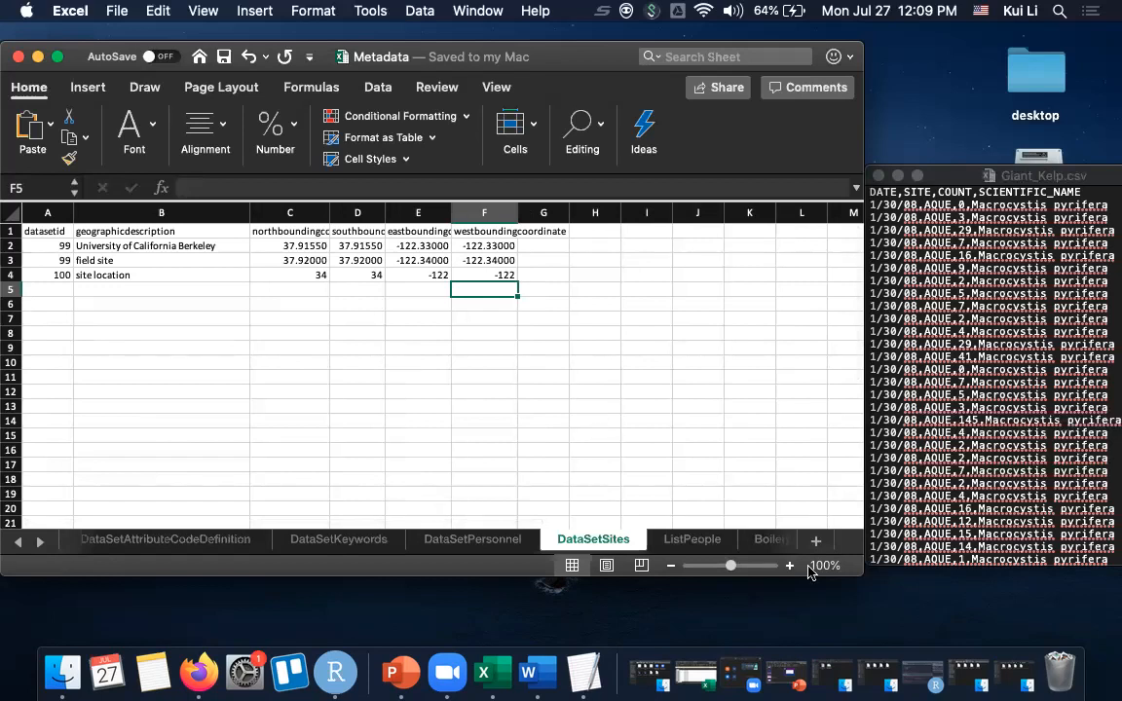
{"action": "left_click", "coordinate": [926, 679]}
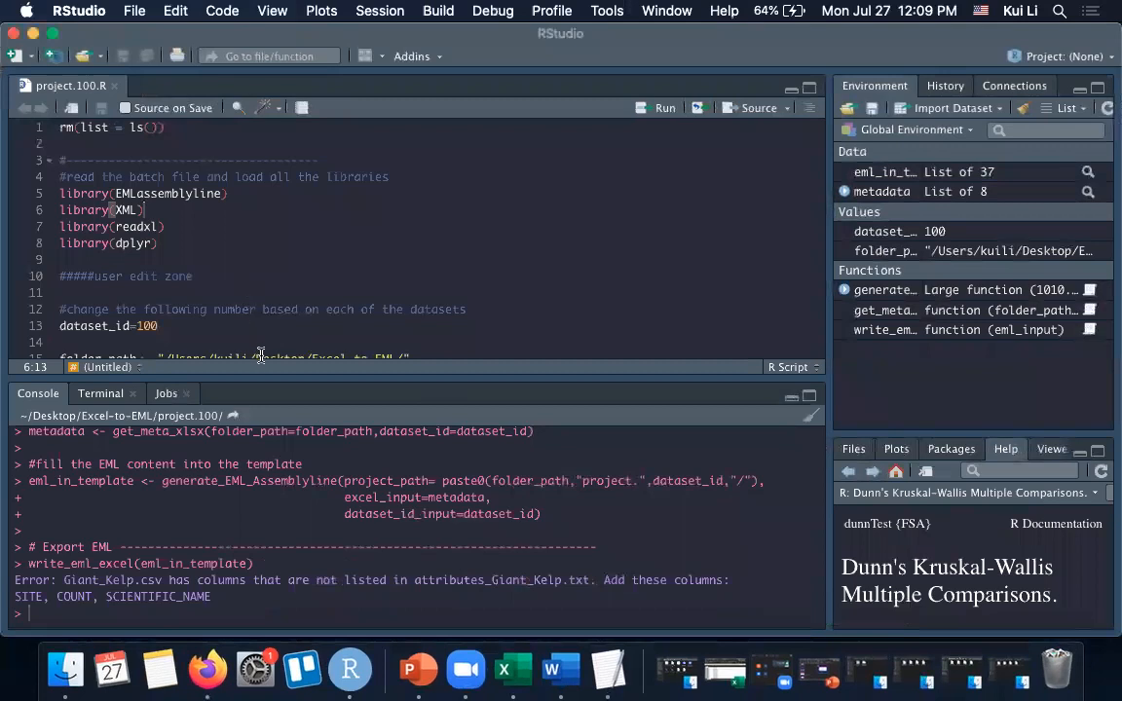
{"action": "left_click_drag", "start_coordinate": [246, 382], "coordinate": [244, 487]}
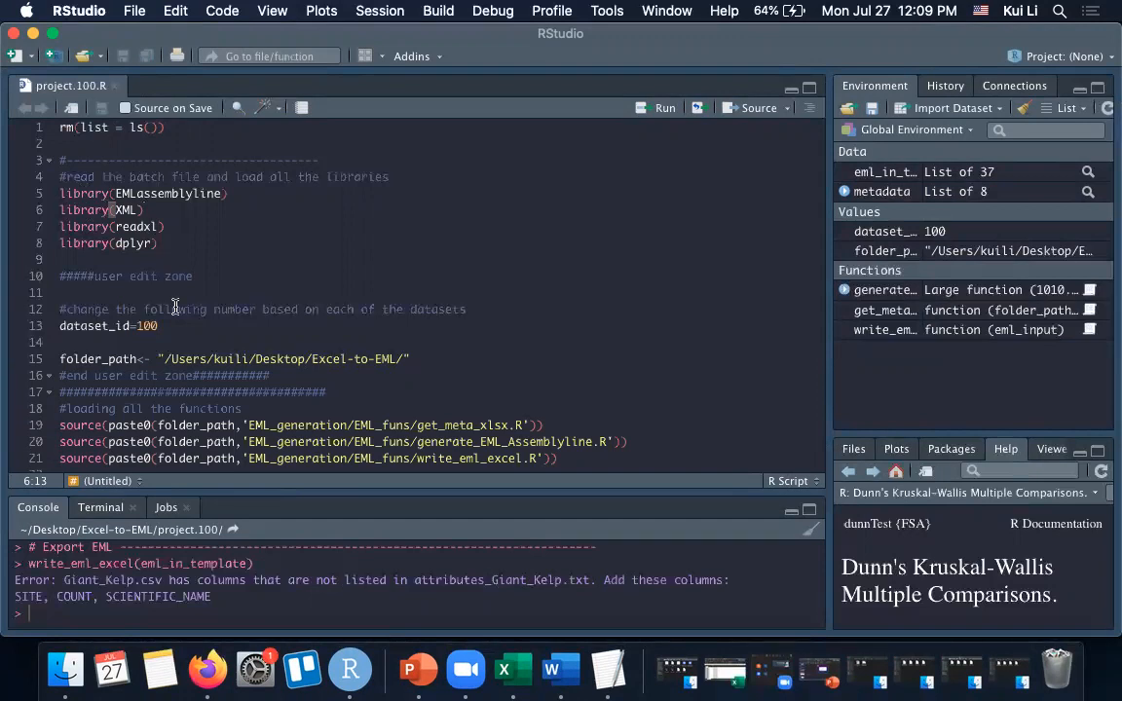
{"action": "left_click", "coordinate": [418, 358]}
{"action": "left_click_drag", "start_coordinate": [58, 128], "coordinate": [153, 560]}
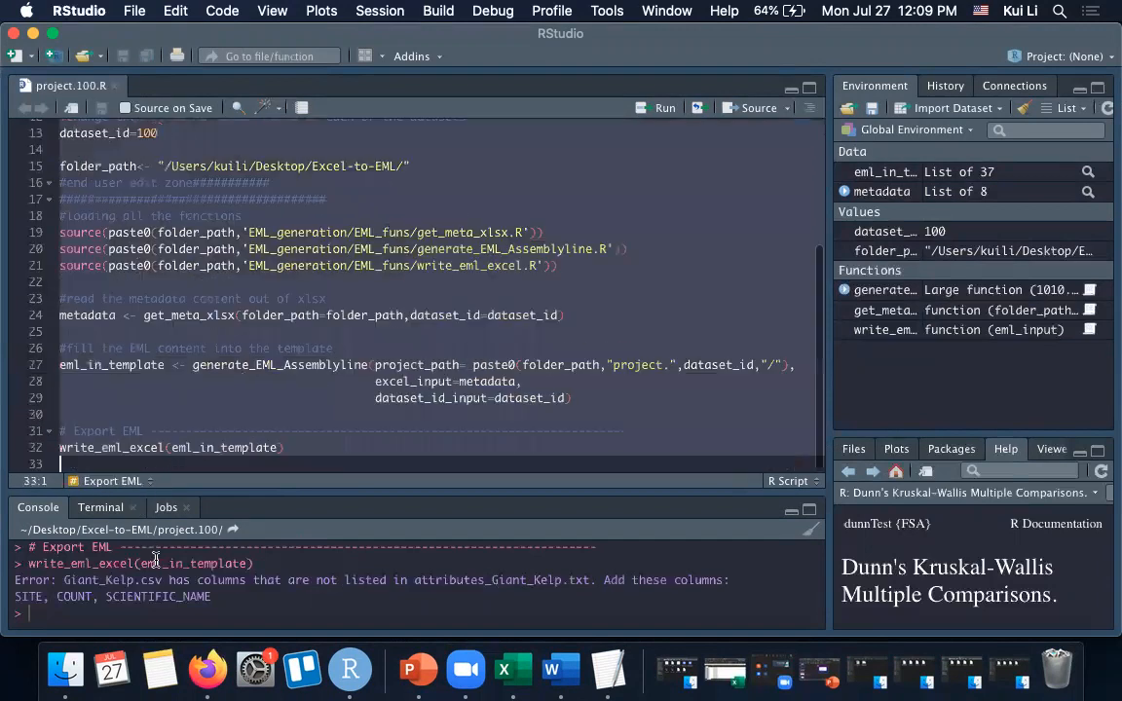
{"action": "left_click", "coordinate": [665, 109]}
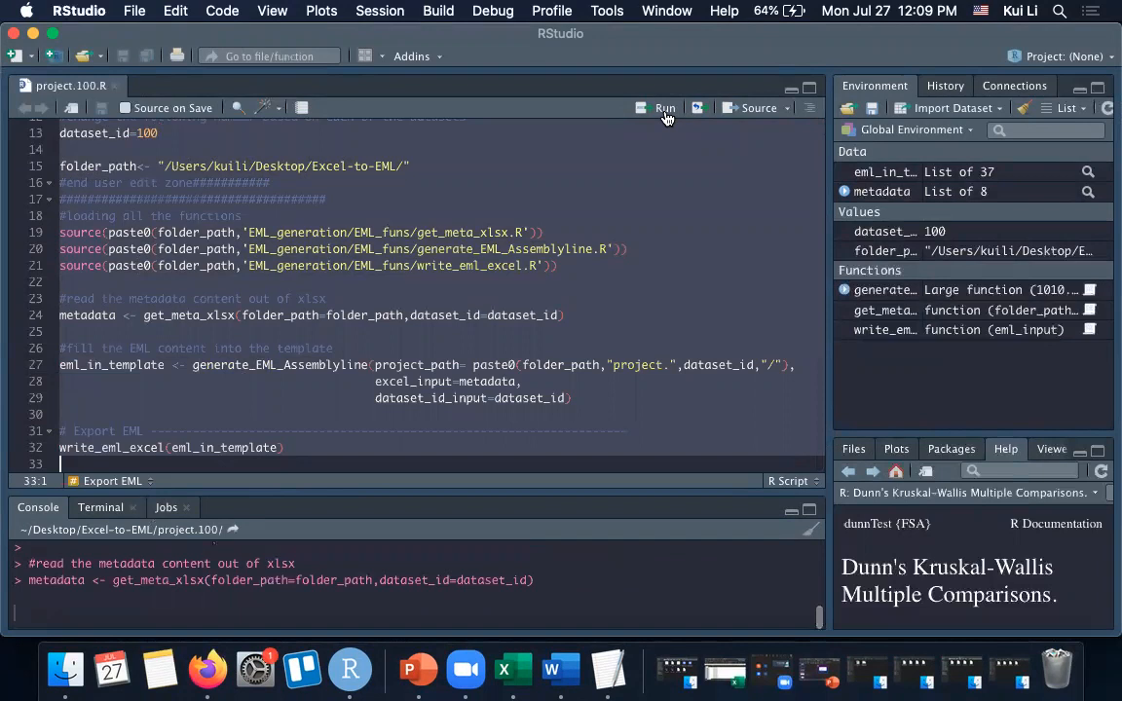
{"action": "left_click_drag", "start_coordinate": [491, 484], "coordinate": [497, 289]}
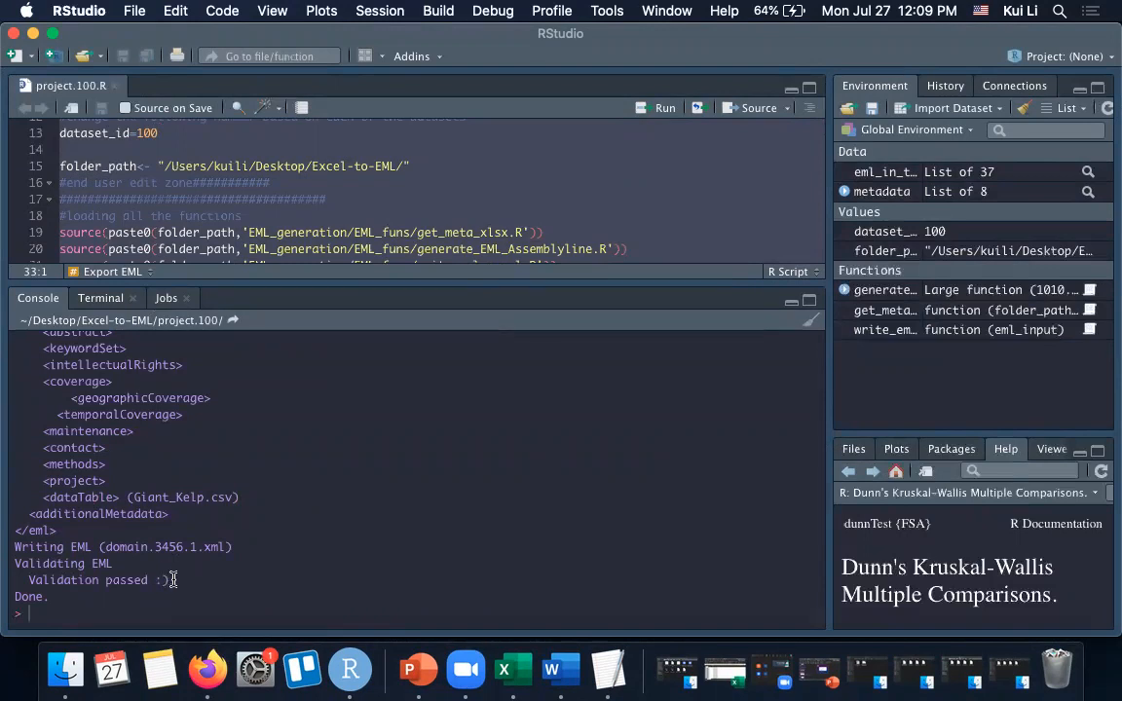
- Minimize RStudio and the workbook, and open domain.3456.1.xml from the project.100 folder in Sublime Text
{"action": "left_click", "coordinate": [33, 33]}
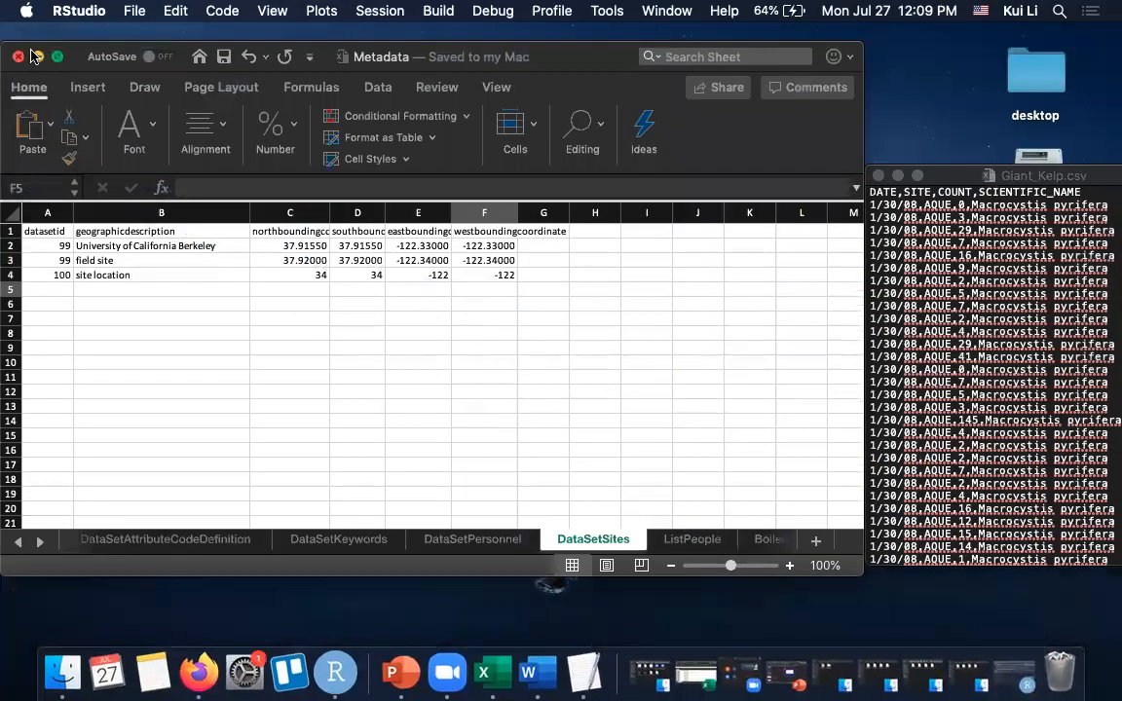
{"action": "left_click", "coordinate": [37, 57]}
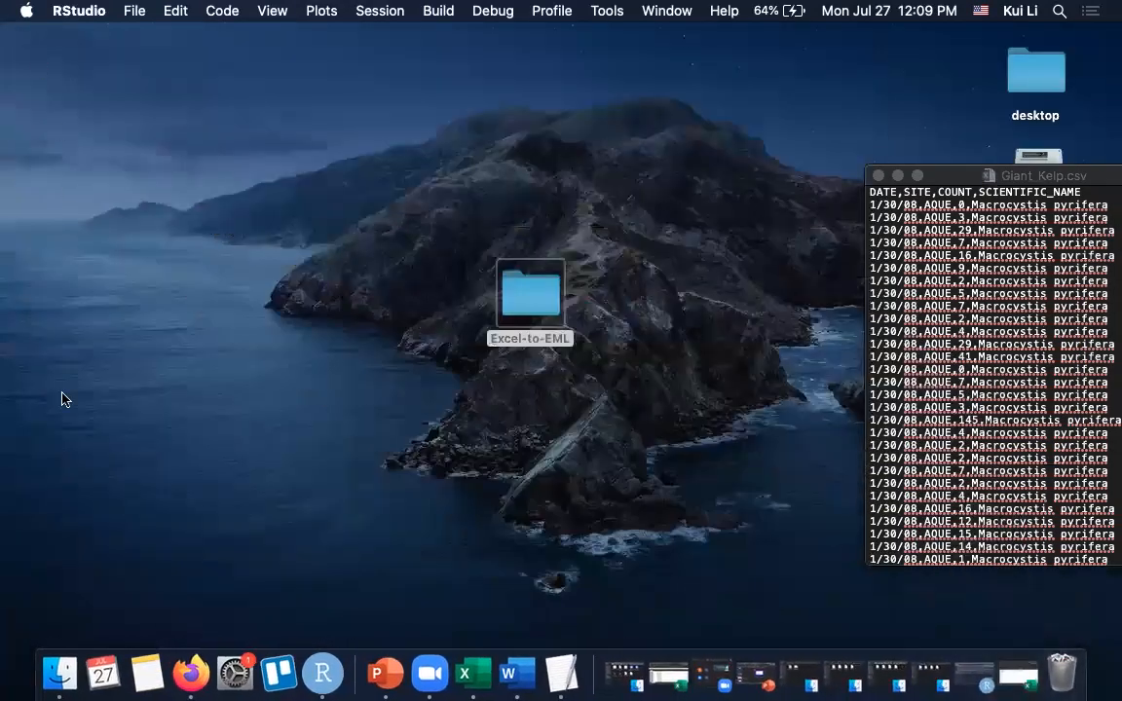
{"action": "left_click", "coordinate": [74, 676]}
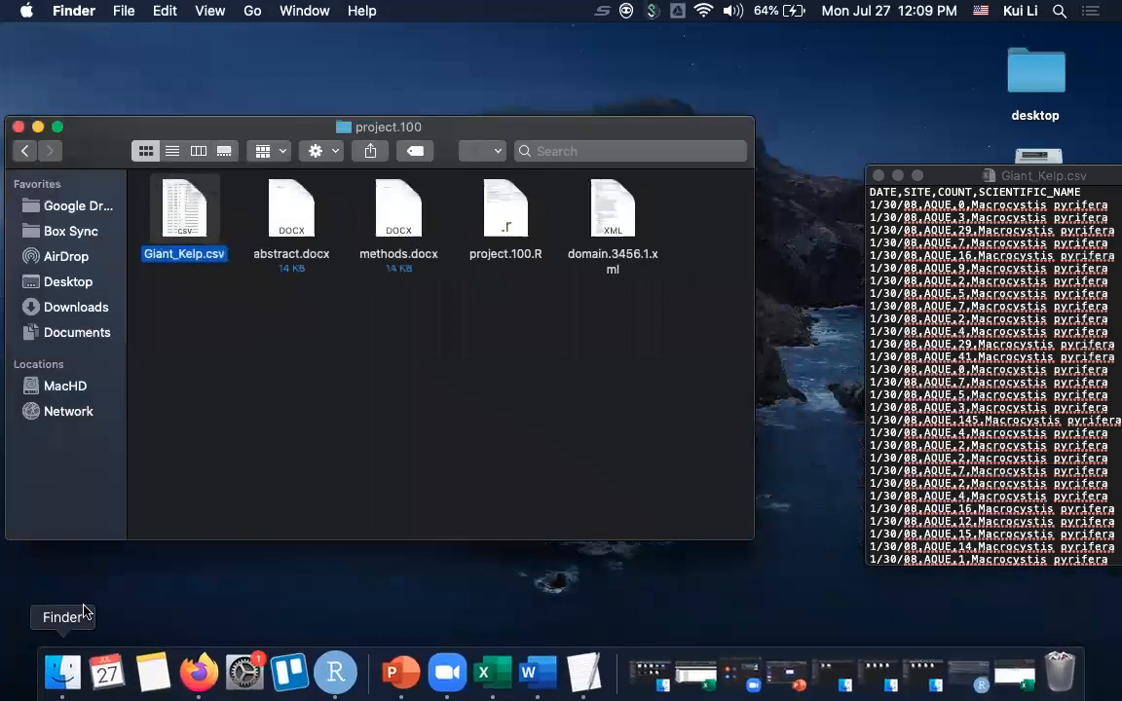
{"action": "left_click", "coordinate": [622, 207]}
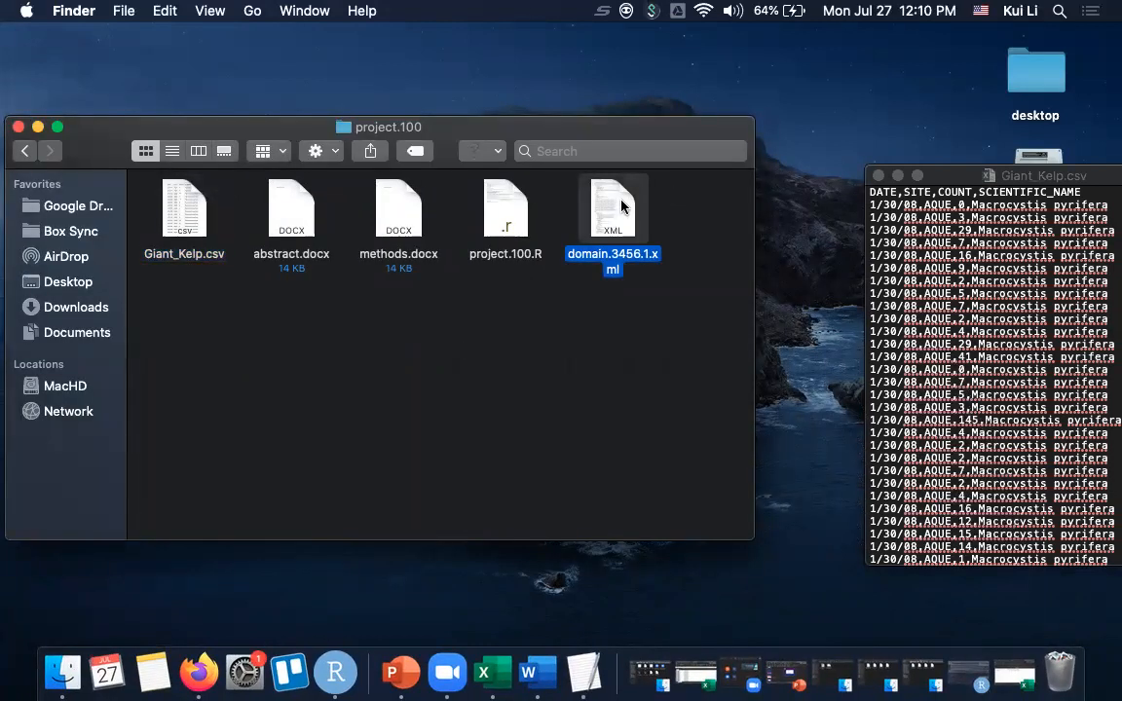
{"action": "right_click", "coordinate": [621, 208]}
{"action": "mouse_move", "coordinate": [718, 181]}
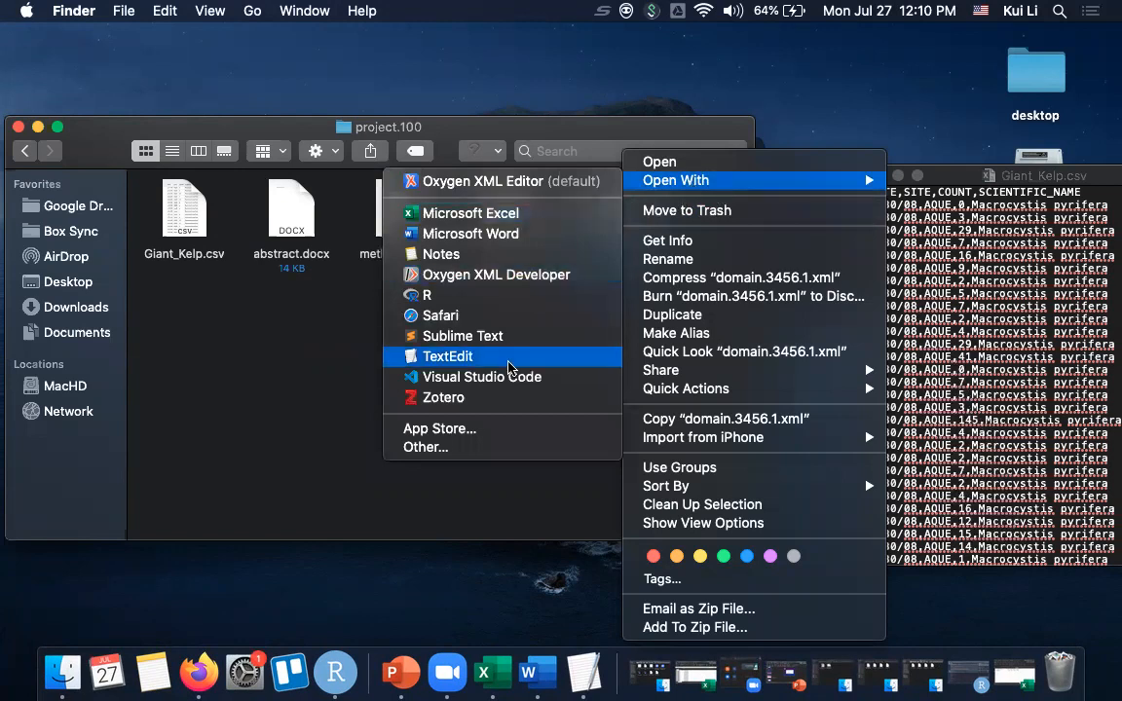
{"action": "left_click", "coordinate": [506, 336]}
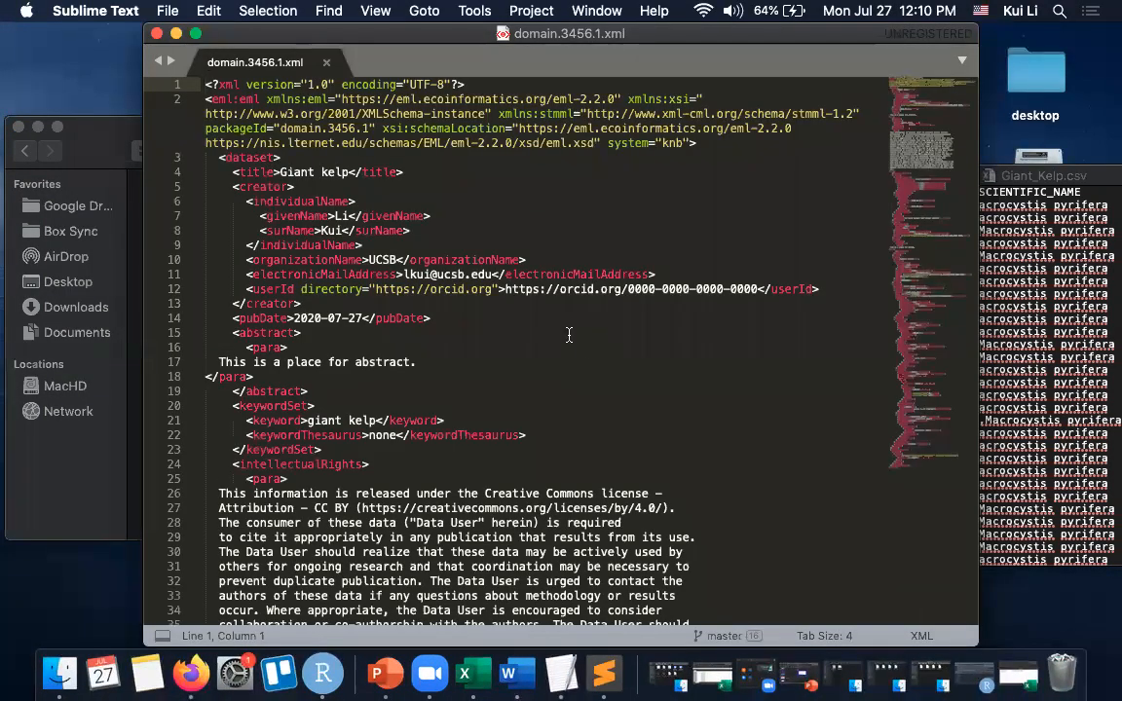
- Review the generated EML in domain.3456.1.xml and the RStudio console output, including the COUNT attribute's metadata, and close the file
{"action": "left_click", "coordinate": [570, 335]}
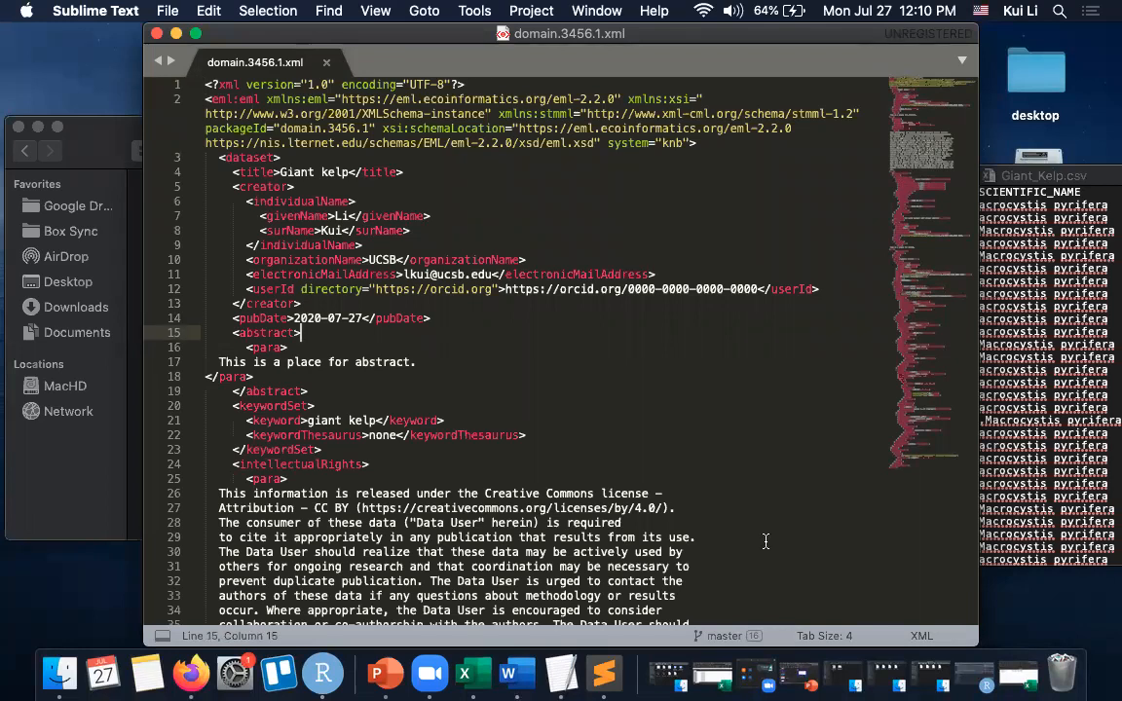
{"action": "left_click", "coordinate": [985, 679]}
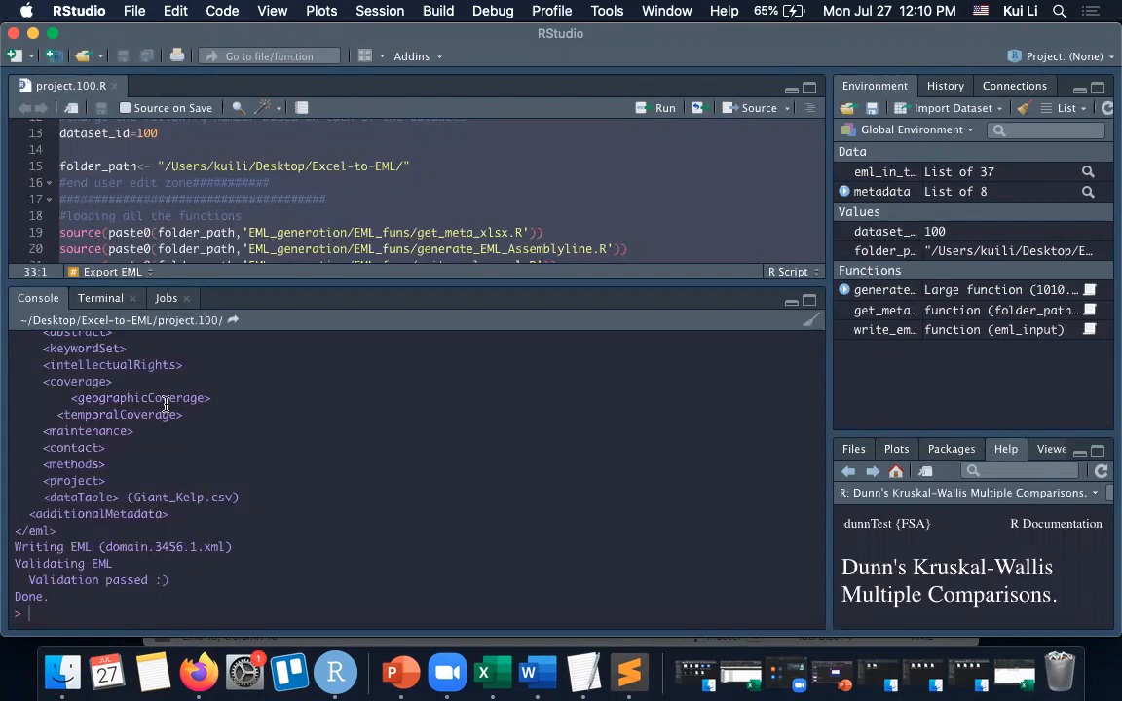
{"action": "left_click", "coordinate": [33, 33]}
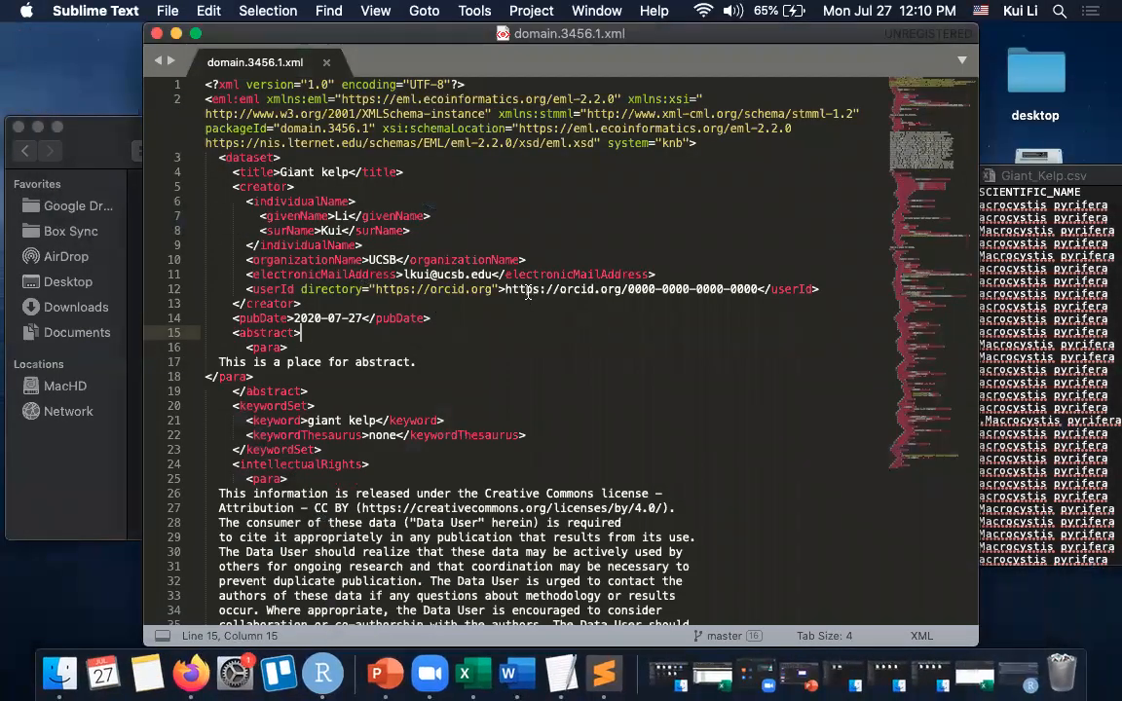
{"action": "scroll", "coordinate": [502, 360], "scroll_direction": "down", "scroll_amount": 10}
{"action": "scroll", "coordinate": [502, 360], "scroll_direction": "down", "scroll_amount": 12}
{"action": "scroll", "coordinate": [503, 360], "scroll_direction": "down", "scroll_amount": 11}
{"action": "scroll", "coordinate": [502, 360], "scroll_direction": "down", "scroll_amount": 14}
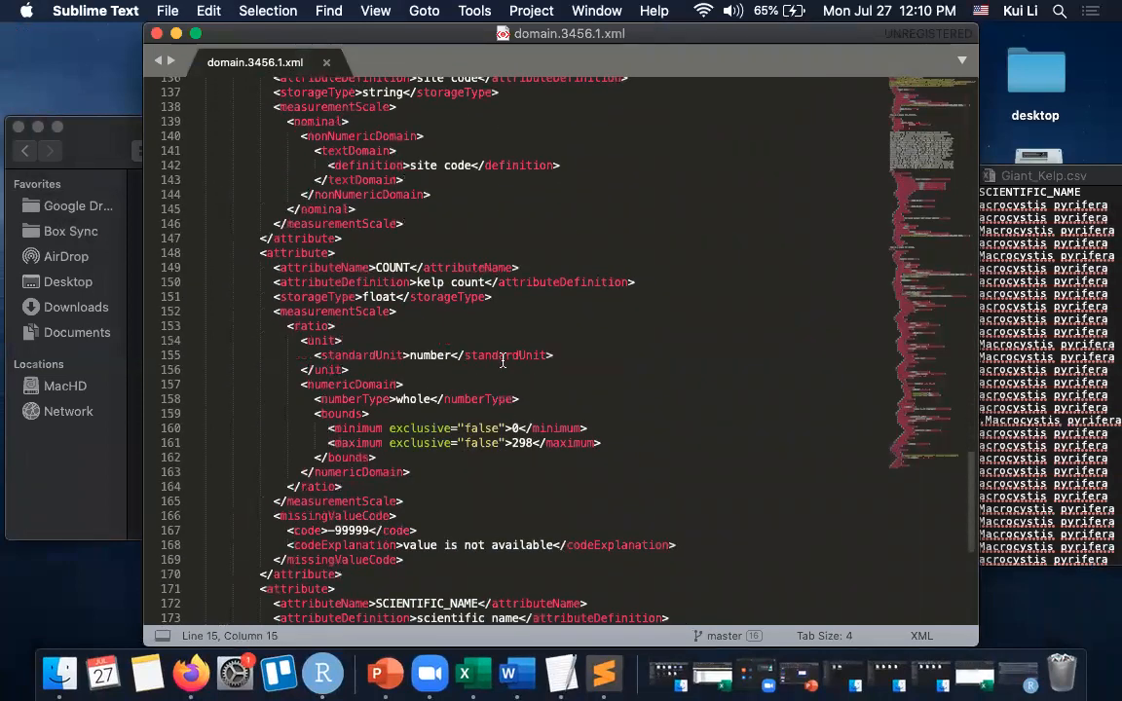
{"action": "scroll", "coordinate": [503, 361], "scroll_direction": "down", "scroll_amount": 2}
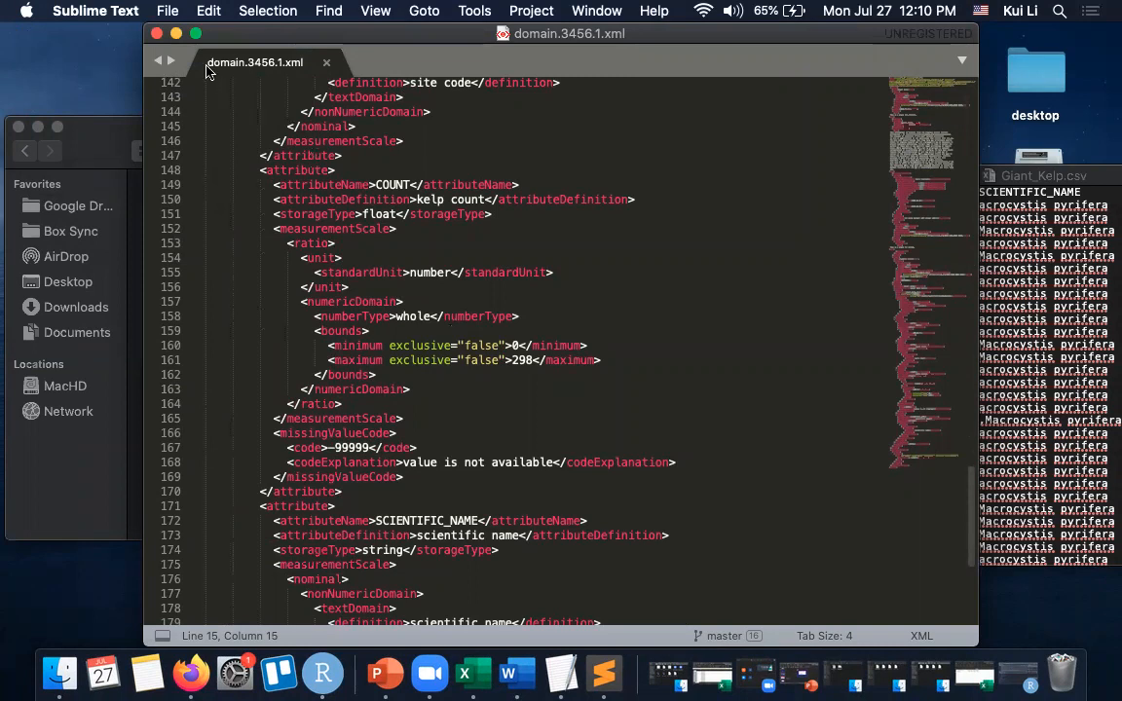
{"action": "left_click", "coordinate": [157, 33]}
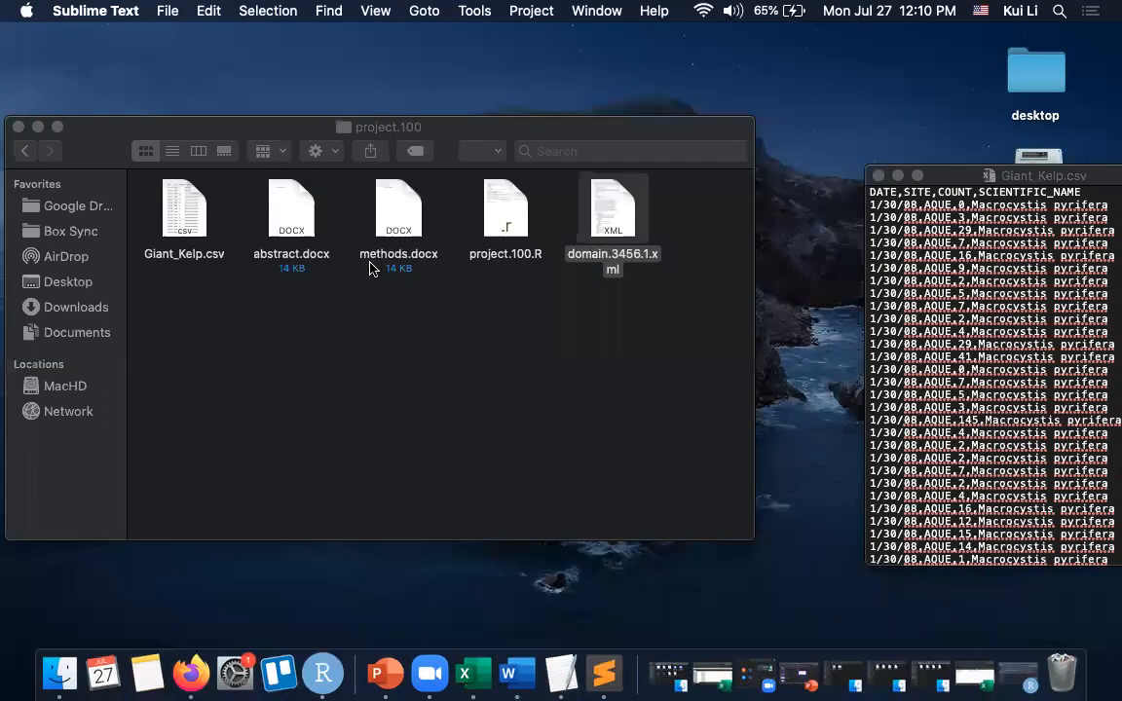
{"action": "left_click", "coordinate": [501, 311]}
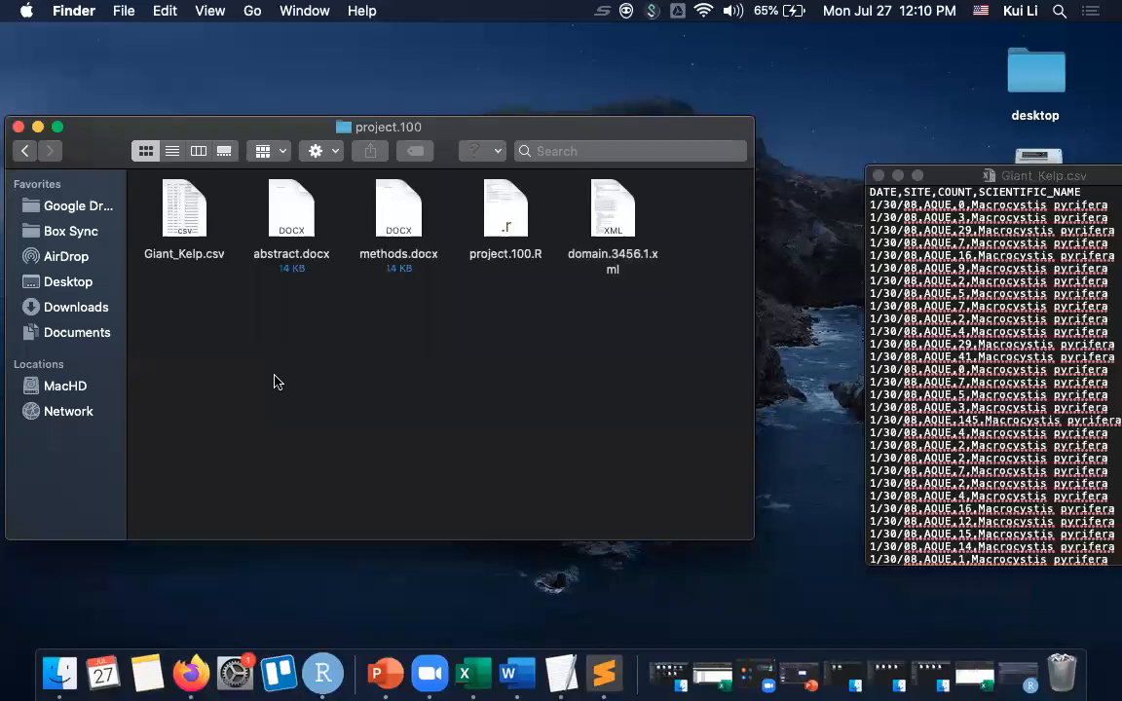
{"action": "left_click_drag", "start_coordinate": [91, 131], "coordinate": [162, 129]}
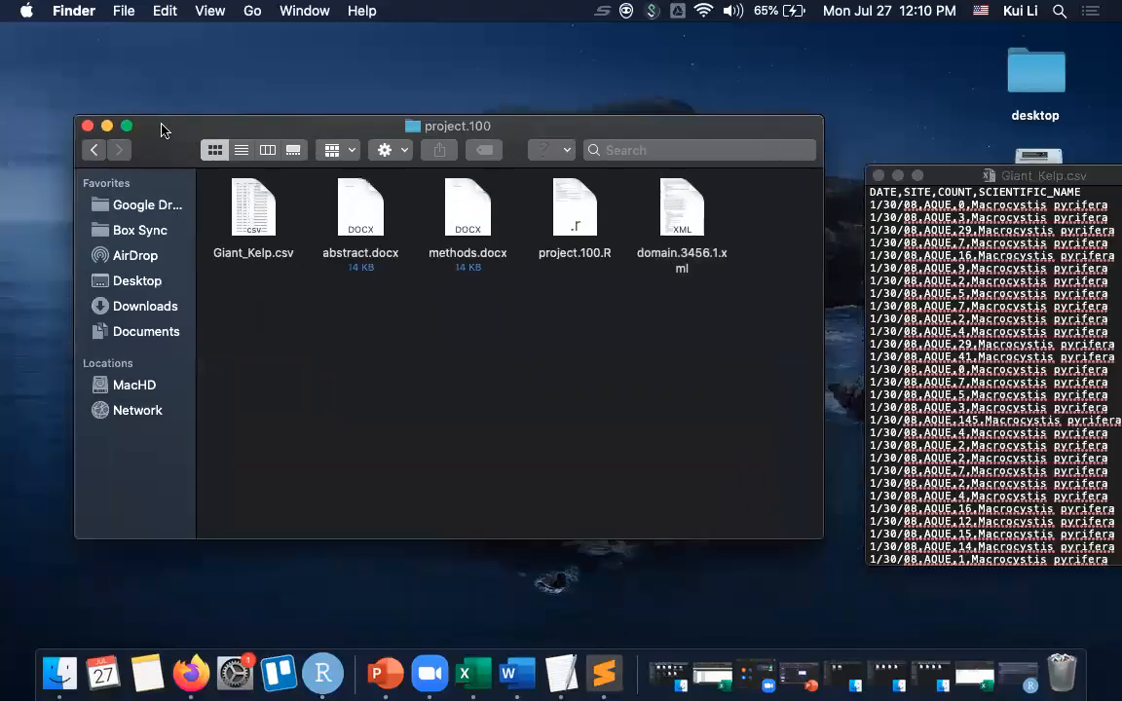